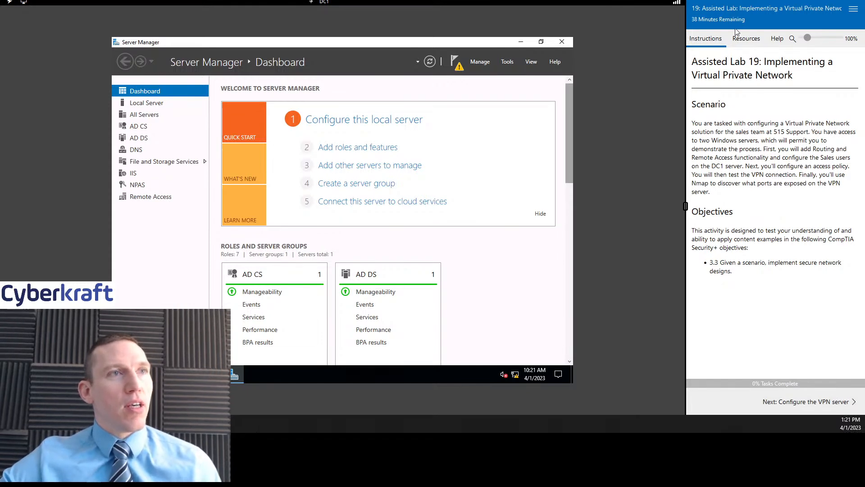
# - Advance the lab to the Configure the VPN server task, tick step 1, and show Server Manager's Tools list
pyautogui.click(746, 39)
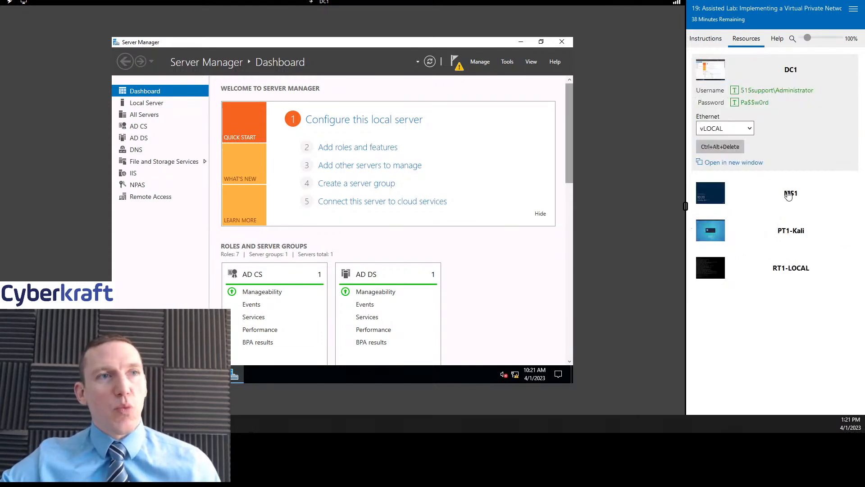
pyautogui.click(705, 39)
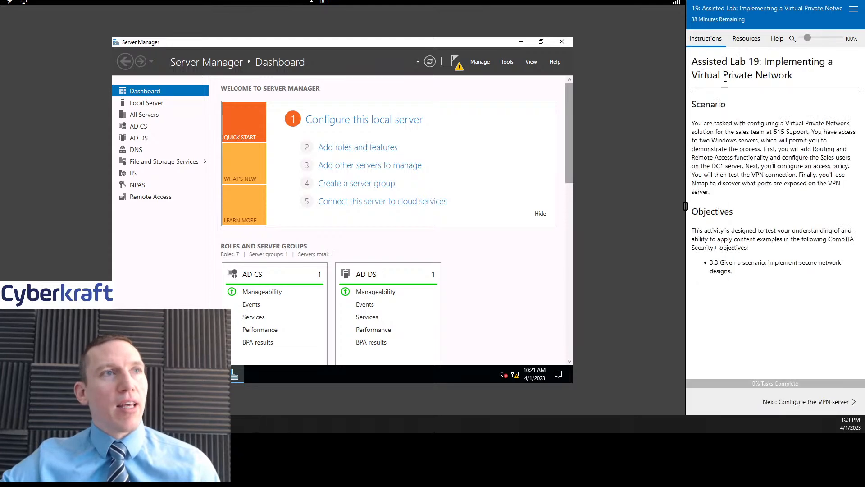
pyautogui.click(820, 402)
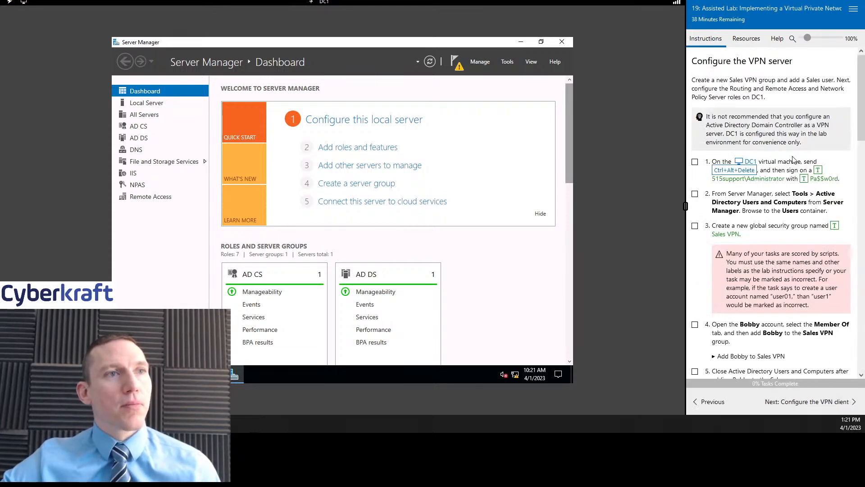
pyautogui.click(695, 161)
pyautogui.scroll(-1, 797, 252)
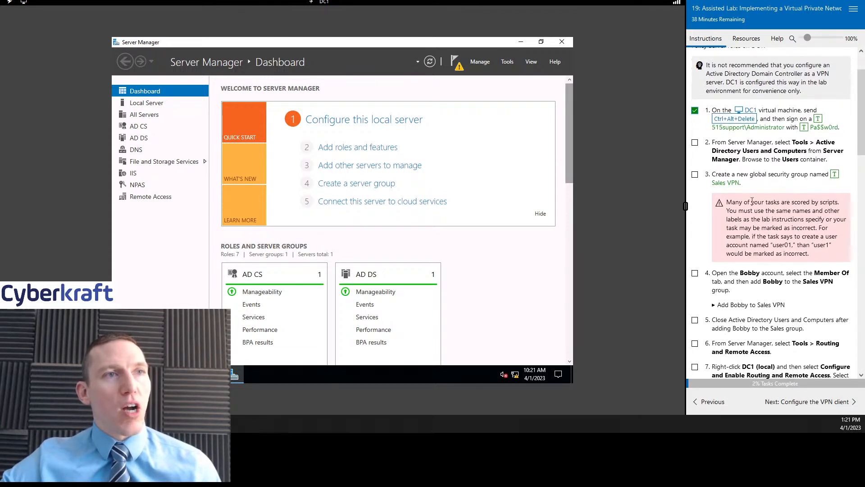
pyautogui.click(501, 65)
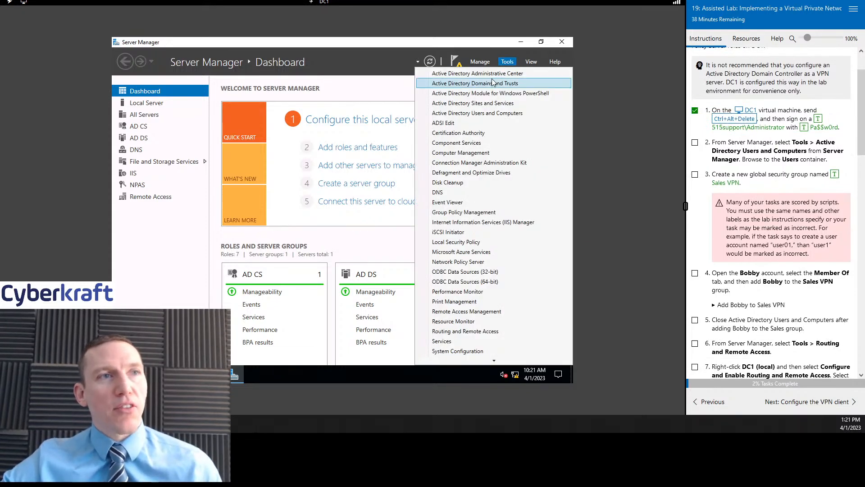
# - Launch Active Directory Users and Computers and show the Users container's contents
pyautogui.click(493, 113)
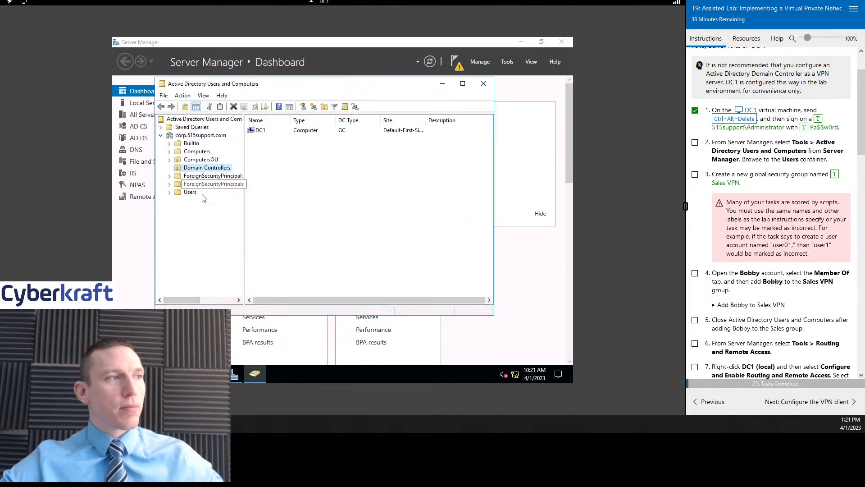
pyautogui.click(190, 193)
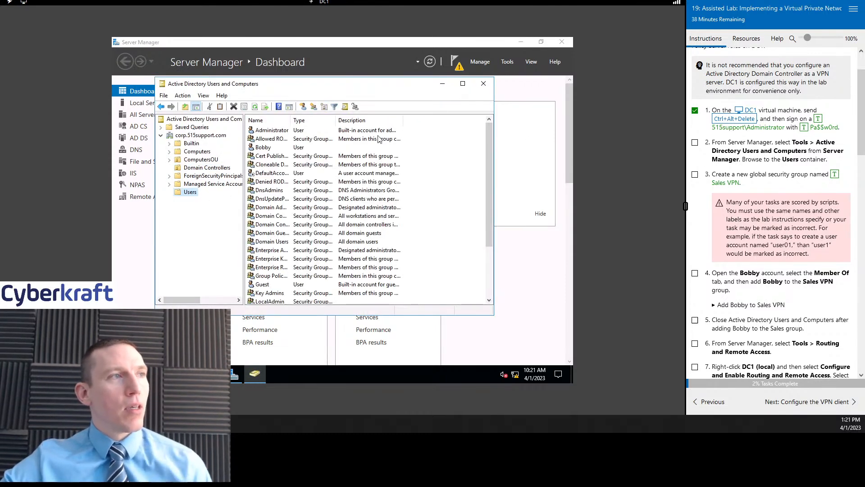
pyautogui.moveTo(359, 84); pyautogui.dragTo(426, 82)
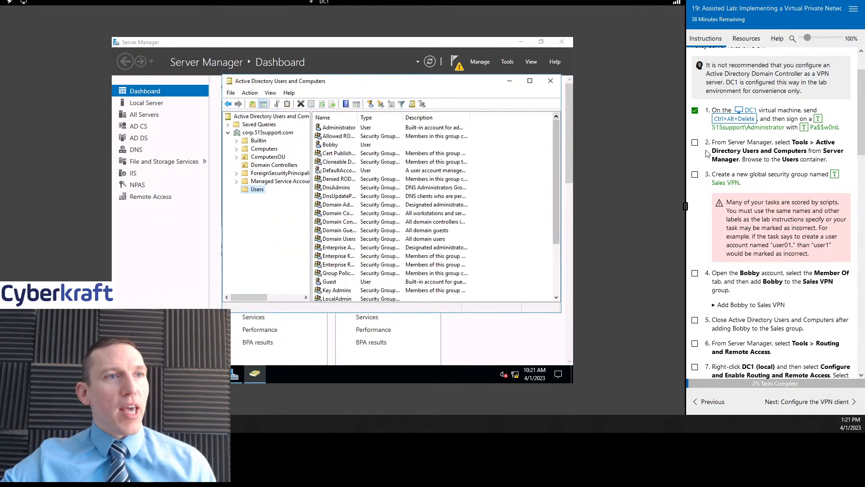
# - Tick lab steps 2 and 3, and look over the Users container's action menu without choosing anything
pyautogui.click(695, 143)
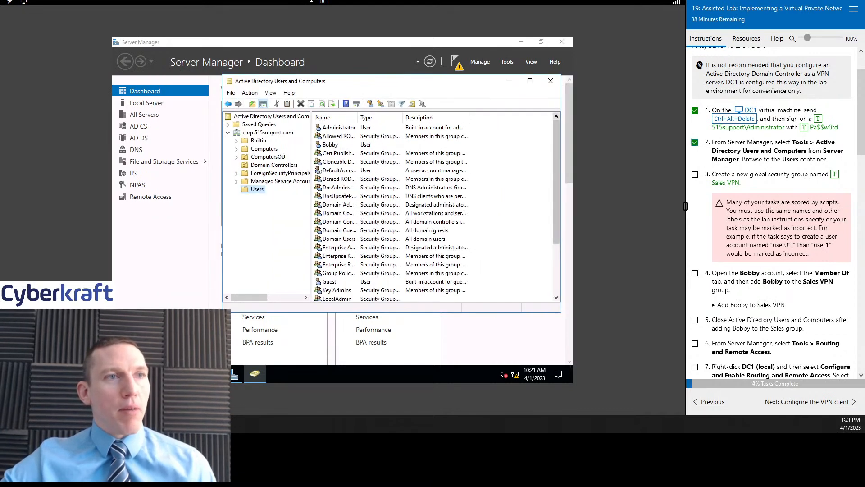
pyautogui.scroll(-1, 772, 202)
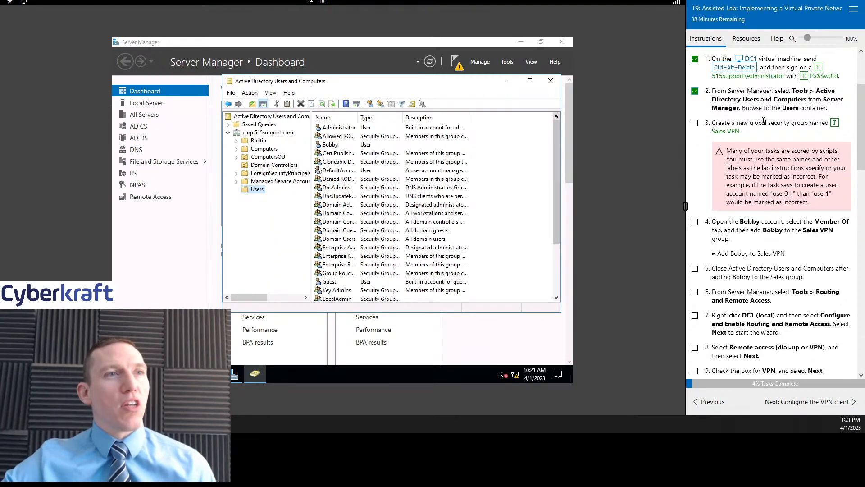
pyautogui.click(695, 124)
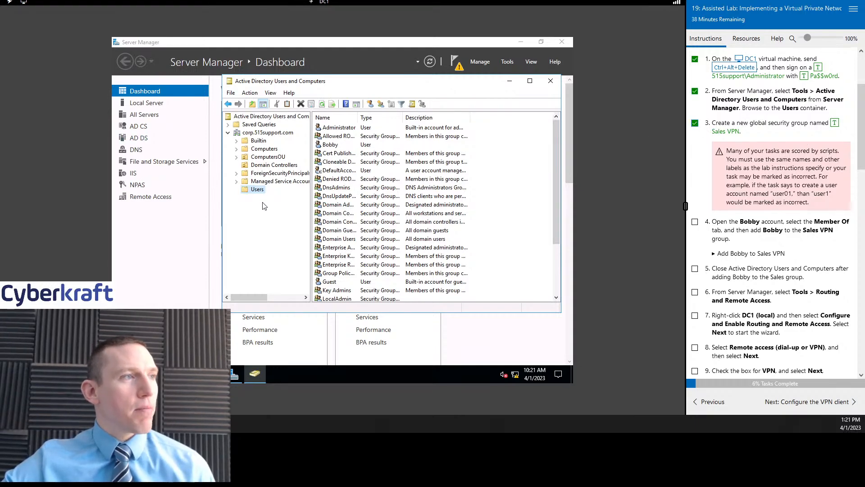
pyautogui.scroll(-15, 431, 182)
pyautogui.scroll(15, 430, 183)
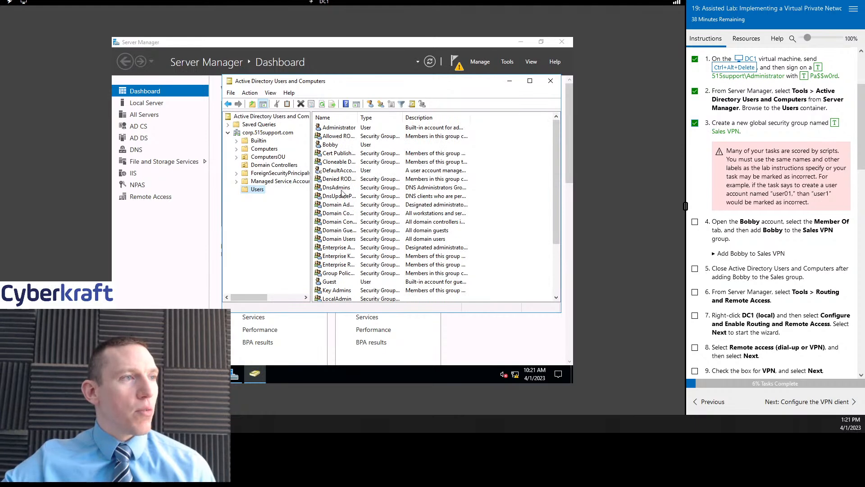
pyautogui.scroll(-3, 365, 233)
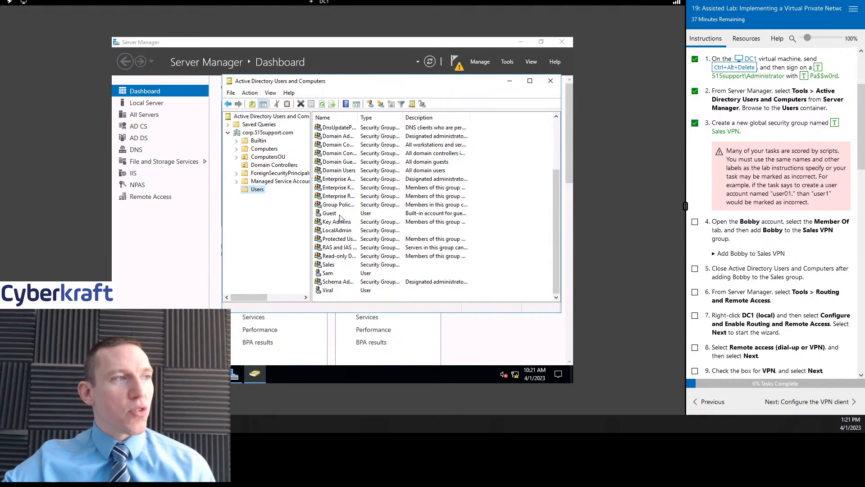
pyautogui.scroll(3, 376, 184)
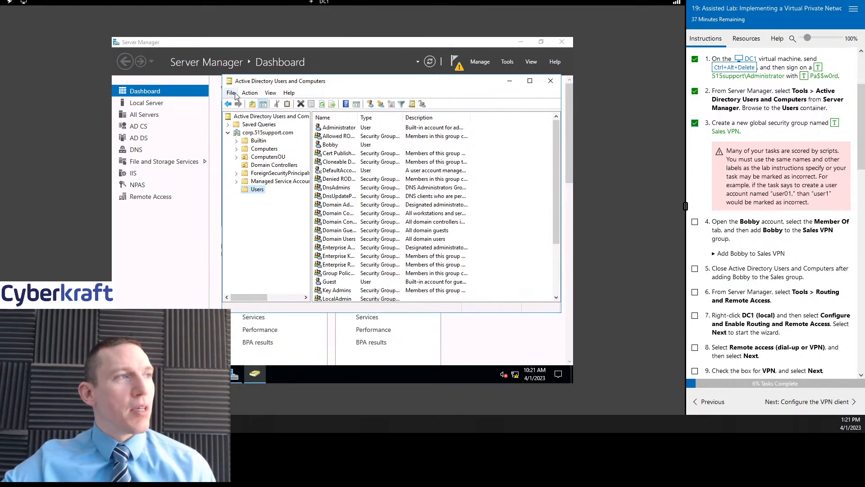
pyautogui.click(250, 92)
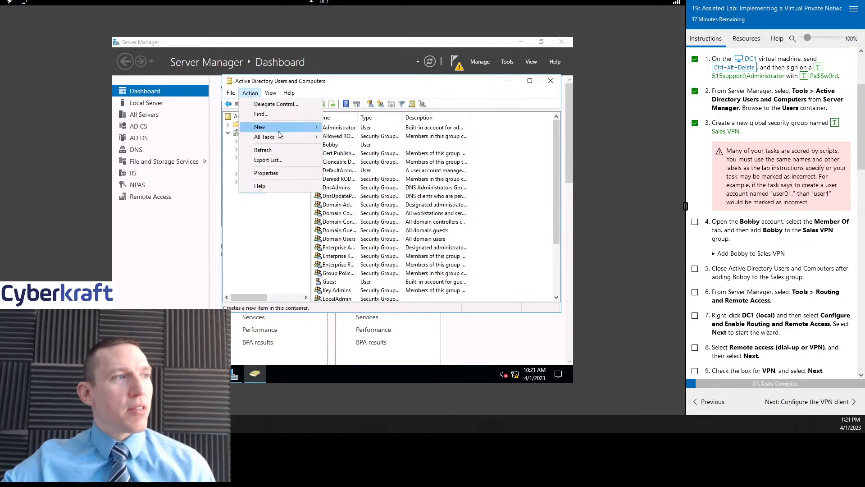
pyautogui.moveTo(281, 129)
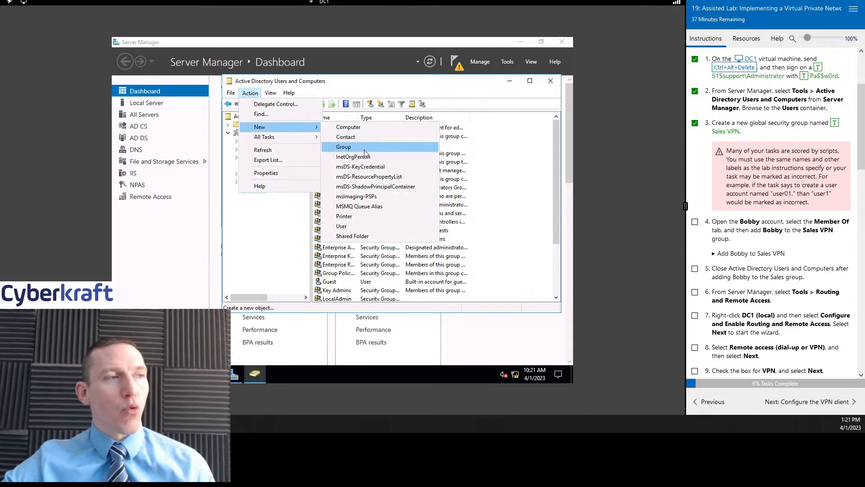
pyautogui.click(367, 81)
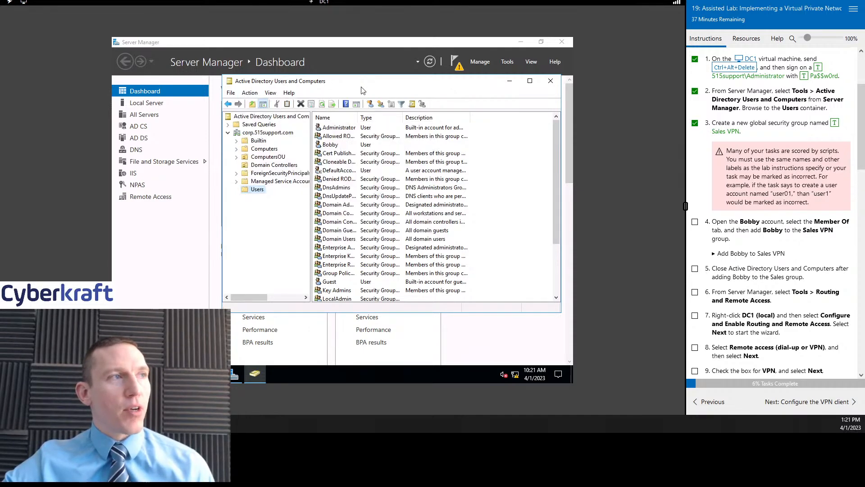
# - Create a global security group named 'Sales VPN' in the corp.515support.com Users container
pyautogui.click(380, 104)
pyautogui.moveTo(368, 92); pyautogui.dragTo(433, 108)
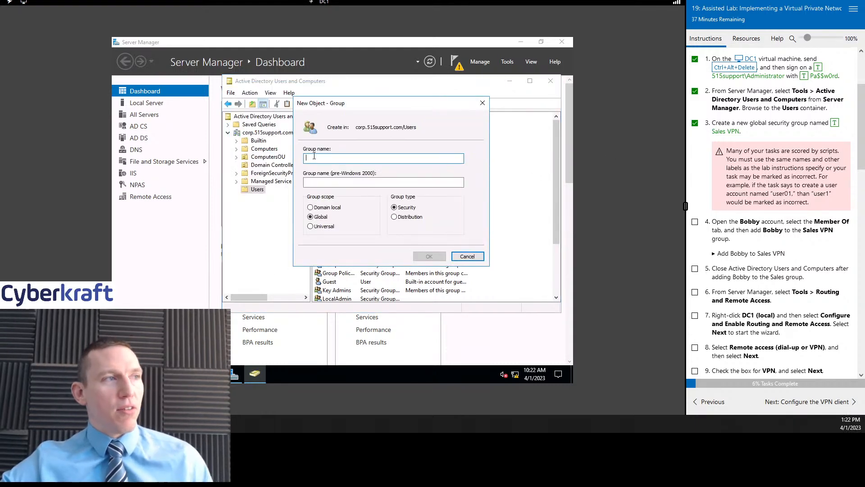
pyautogui.write('Sales')
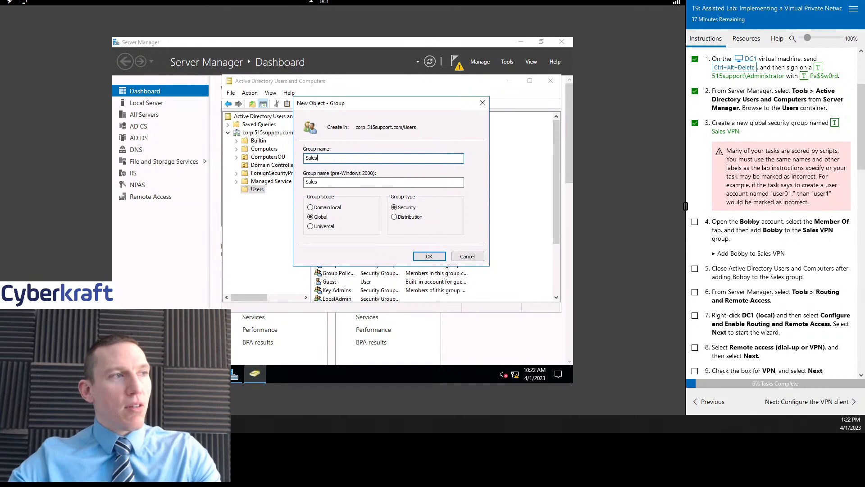
pyautogui.write(' VPN')
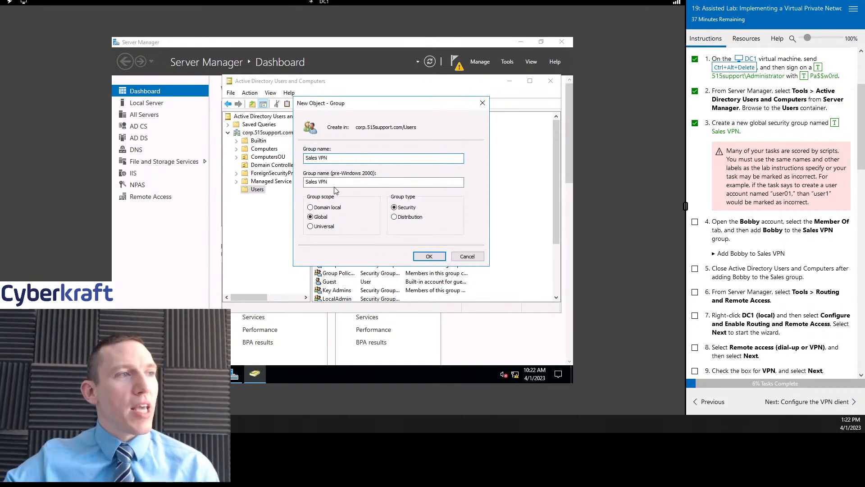
pyautogui.scroll(-1, 750, 182)
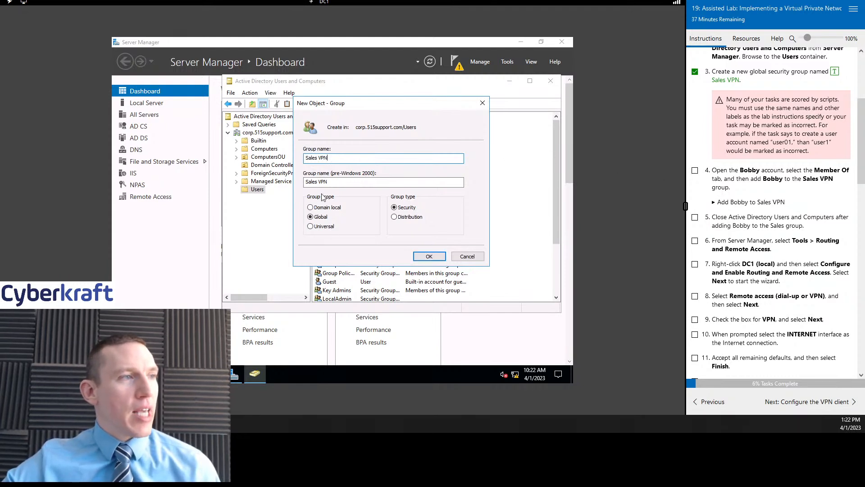
pyautogui.click(429, 256)
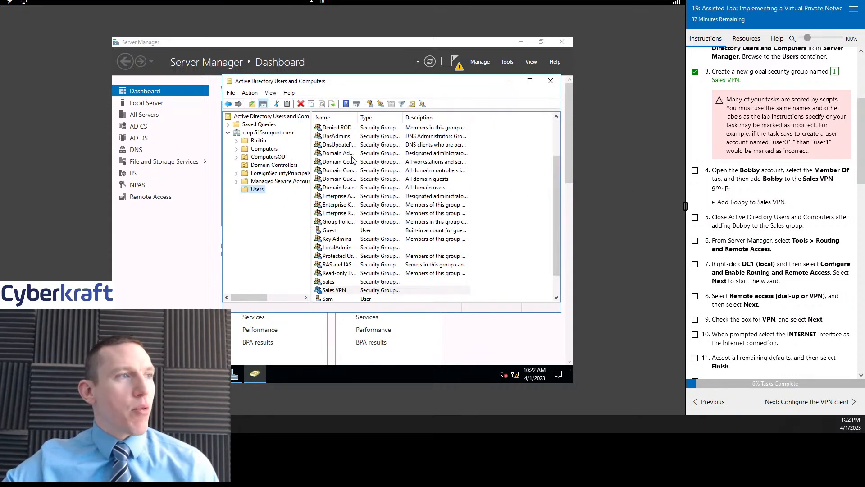
pyautogui.scroll(2, 377, 208)
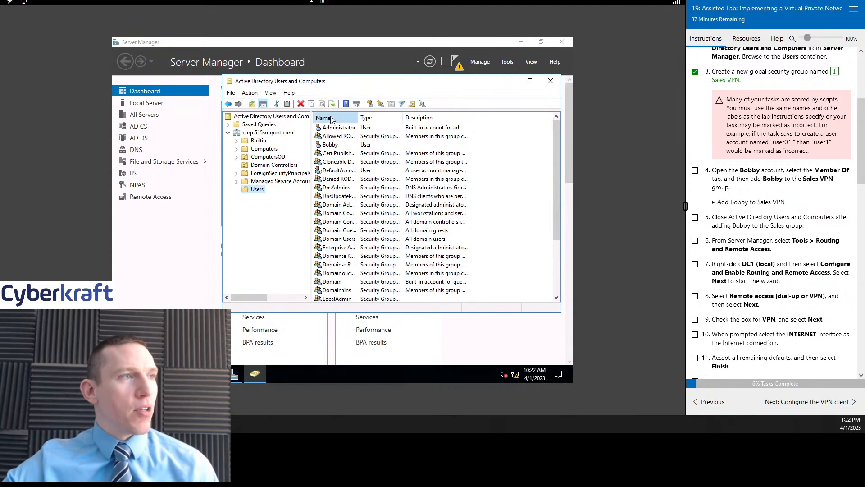
# - Show the sales user account's group memberships and tick lab step 4
pyautogui.click(343, 146)
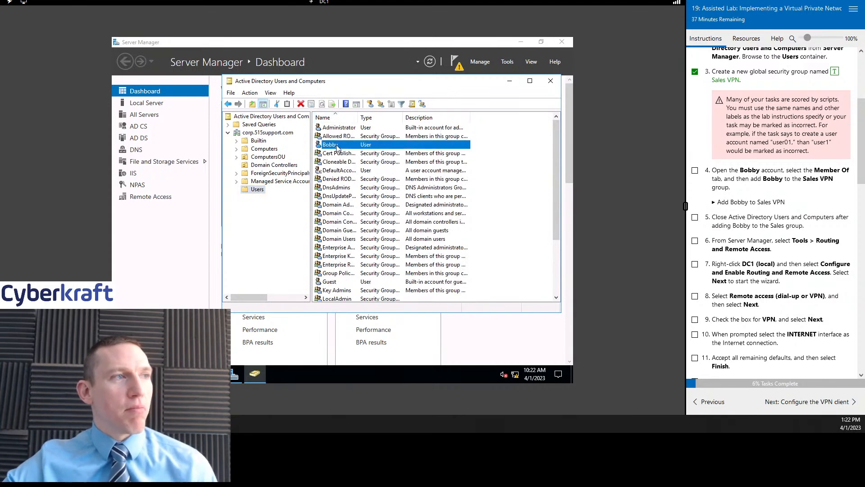
pyautogui.doubleClick(347, 147)
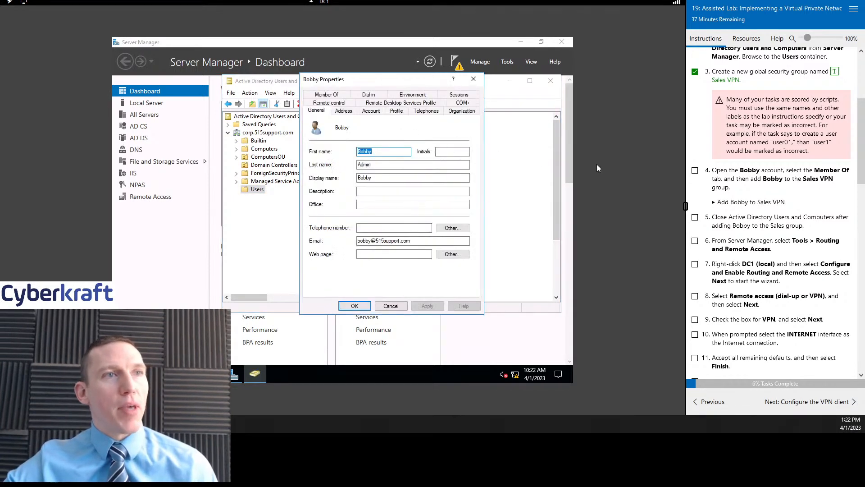
pyautogui.click(694, 170)
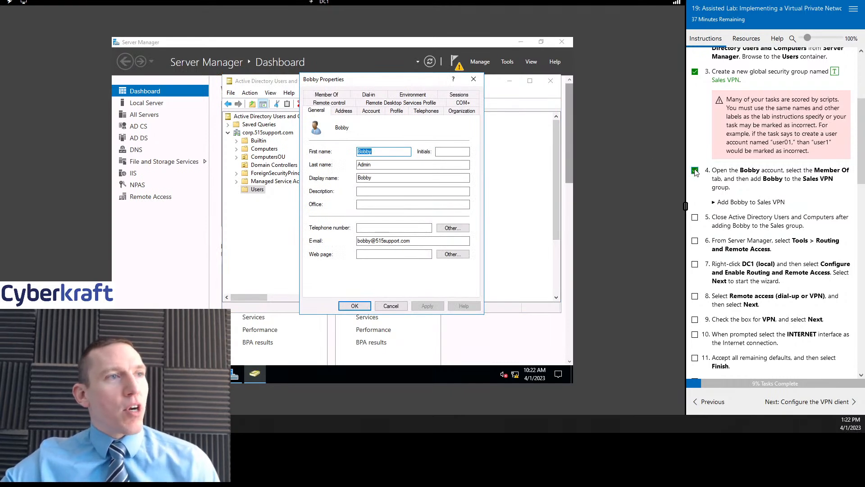
pyautogui.click(332, 96)
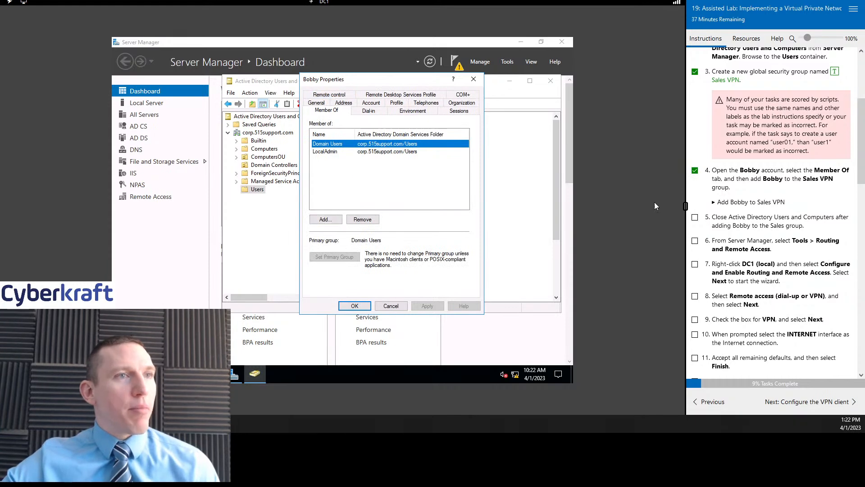
pyautogui.scroll(-1, 767, 191)
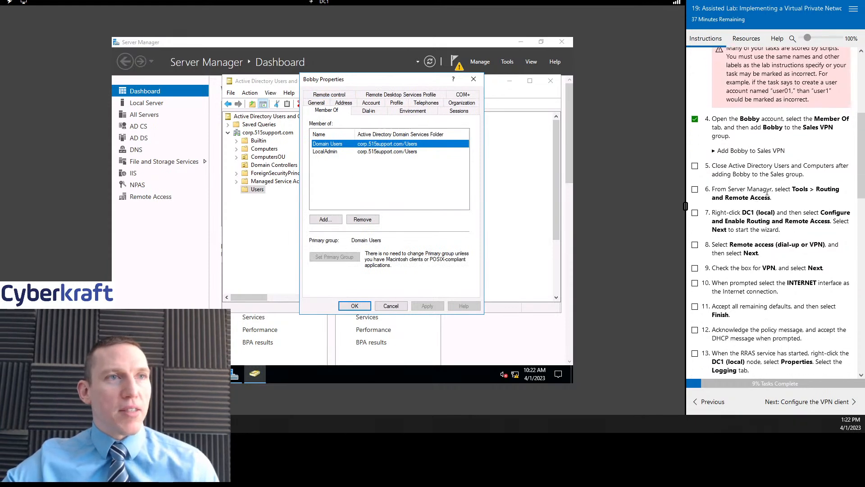
# - Enter 'sales vpn' in Select Groups and resolve it to the Sales VPN group
pyautogui.click(320, 220)
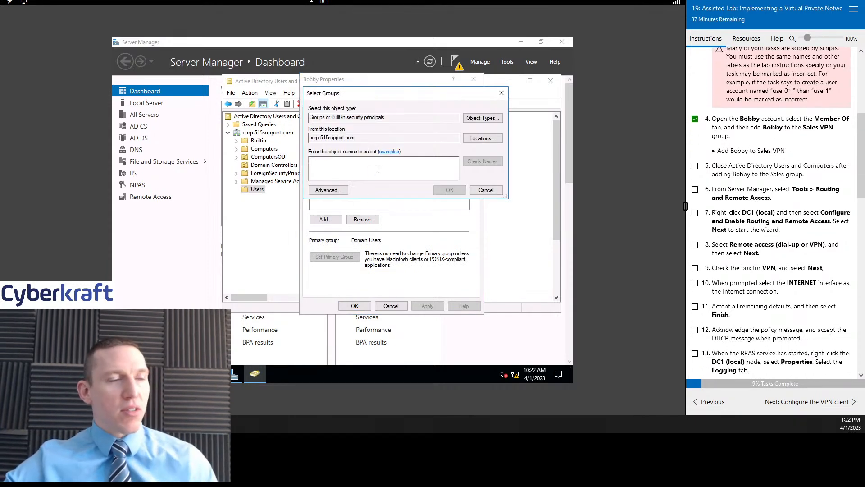
pyautogui.write('sales')
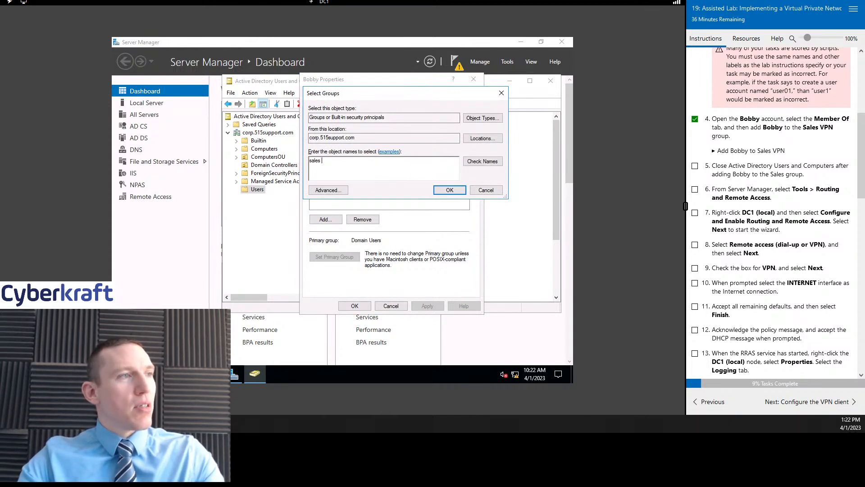
pyautogui.press('BackSpace')
pyautogui.press('BackSpace')
pyautogui.write('vpn')
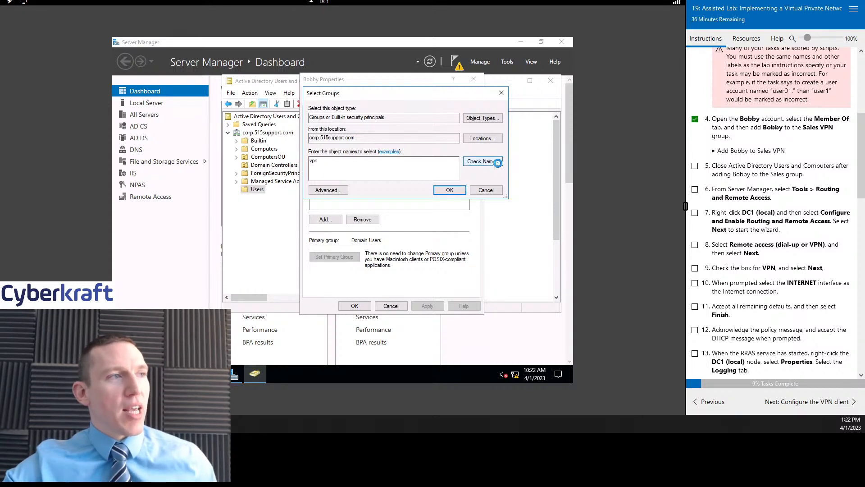
pyautogui.click(499, 165)
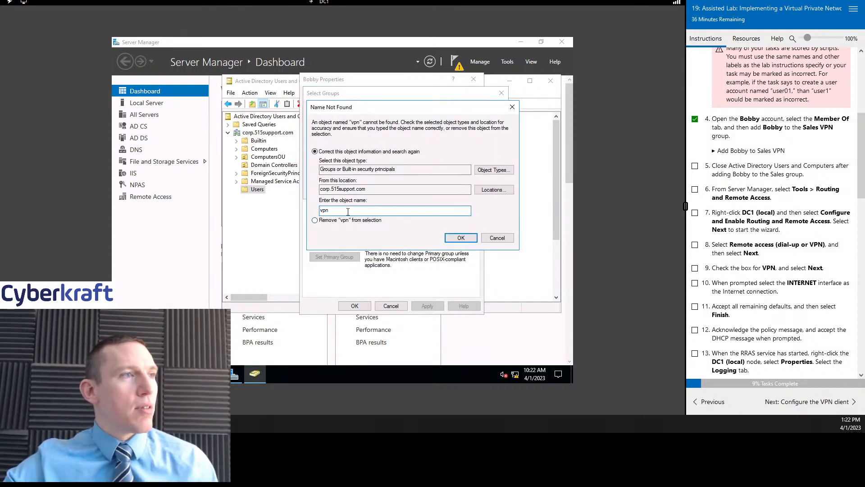
pyautogui.click(497, 238)
pyautogui.doubleClick(329, 168)
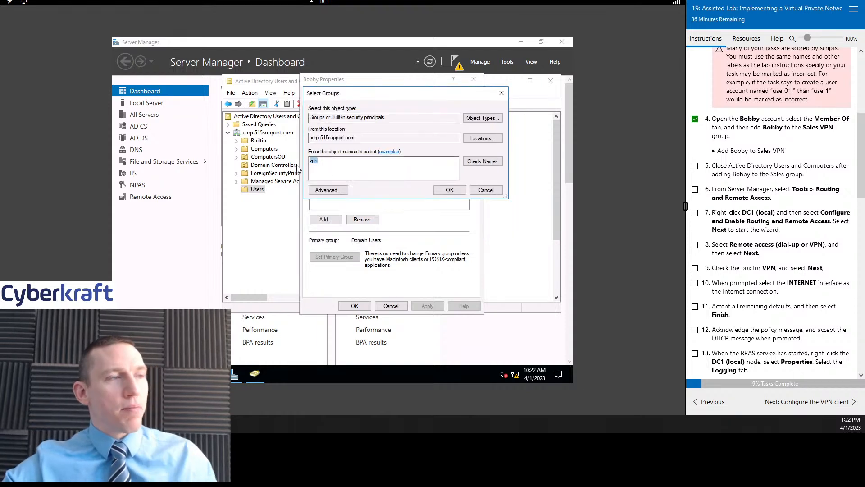
pyautogui.write('sales vpn')
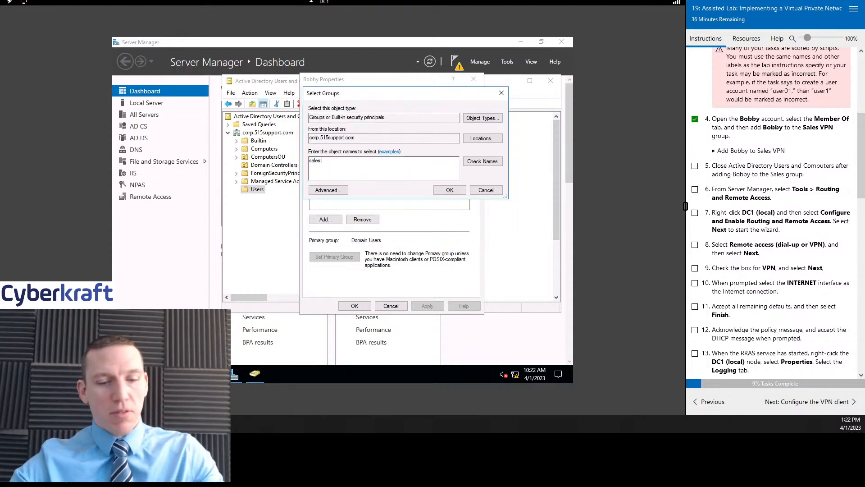
pyautogui.click(491, 163)
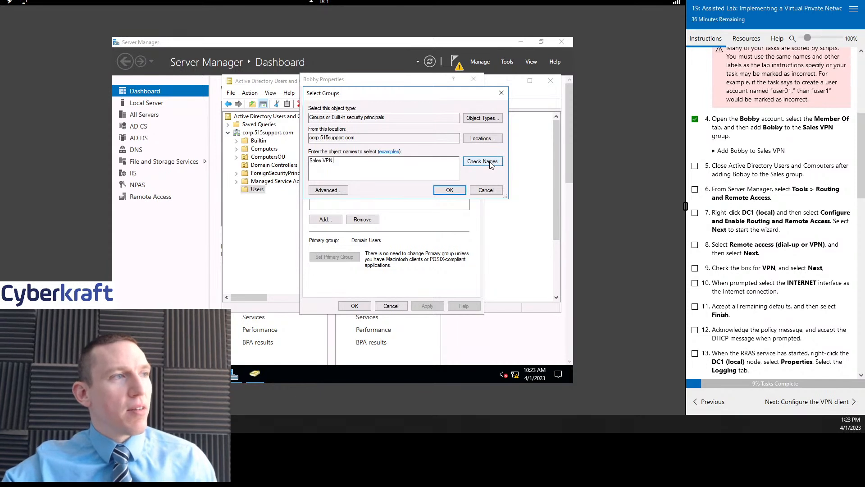
pyautogui.click(323, 160)
pyautogui.click(349, 160)
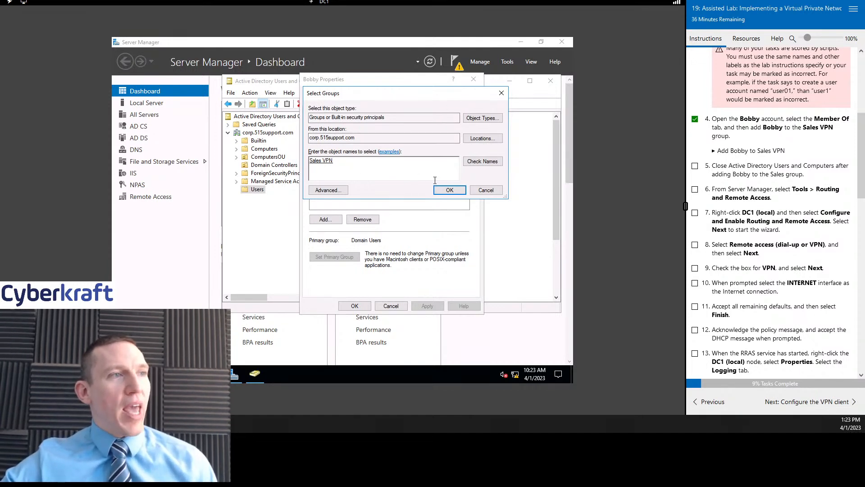
# - Confirm and apply the Sales VPN membership, then tick lab step 5
pyautogui.click(449, 190)
pyautogui.click(426, 306)
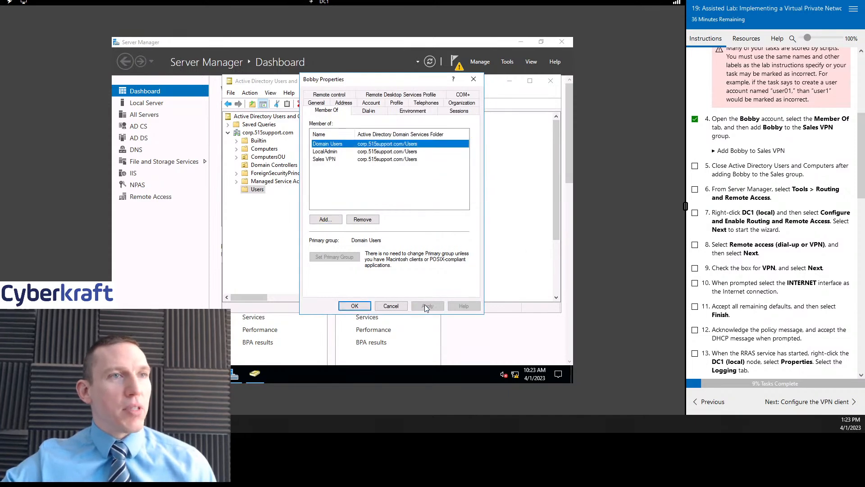
pyautogui.click(695, 165)
pyautogui.scroll(-1, 794, 205)
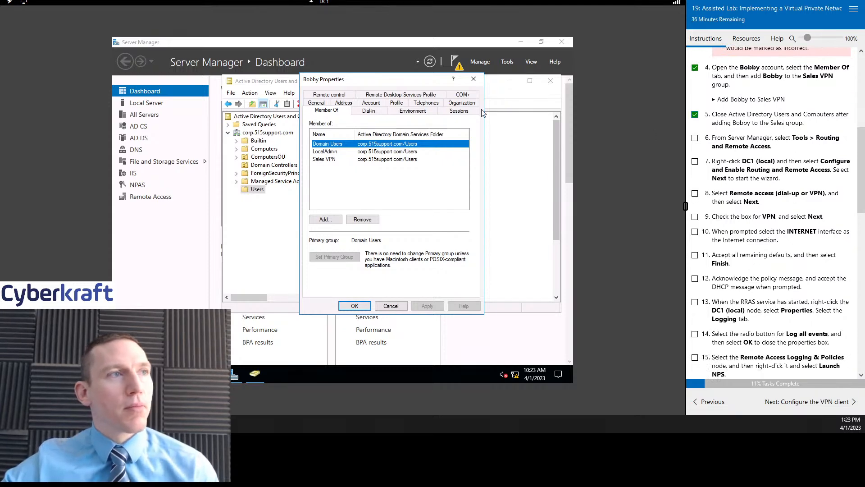
# - Close the user's Properties and Active Directory Users and Computers, then show Server Manager's Tools list
pyautogui.click(473, 79)
pyautogui.scroll(-1, 785, 152)
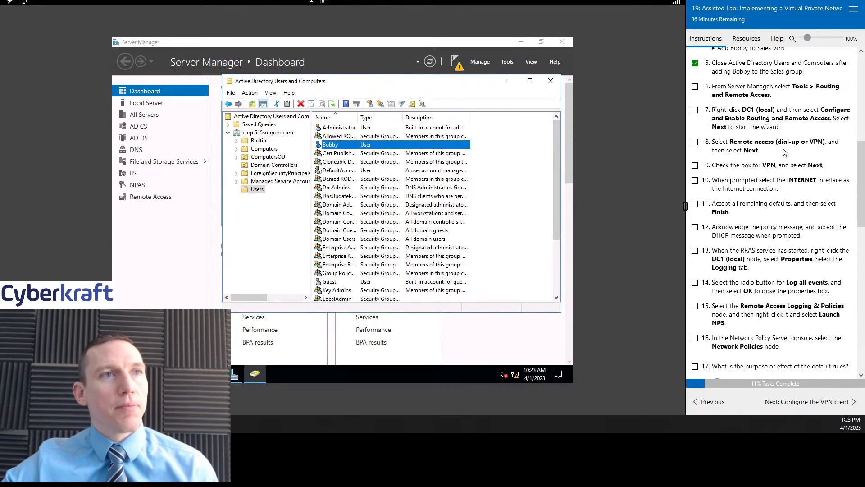
pyautogui.moveTo(455, 83); pyautogui.dragTo(441, 91)
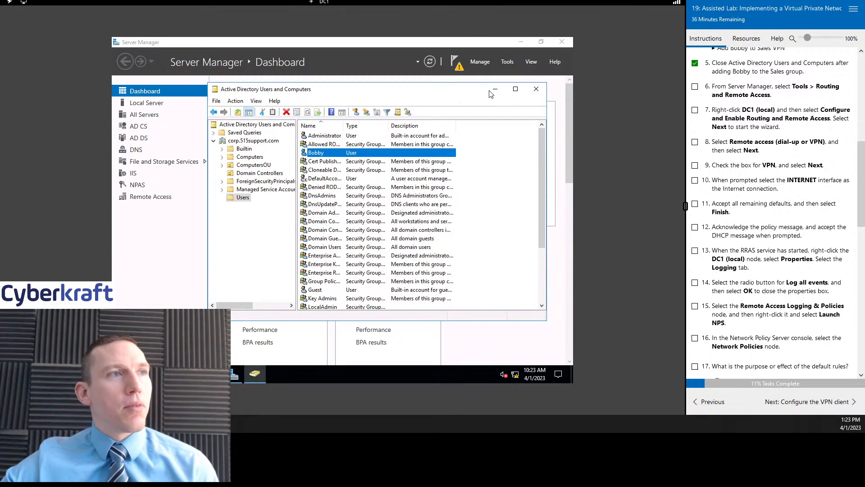
pyautogui.click(536, 89)
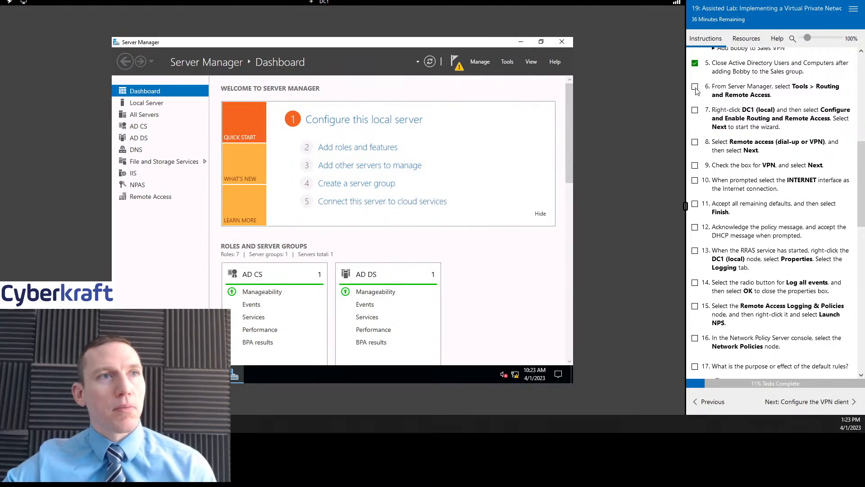
pyautogui.click(508, 62)
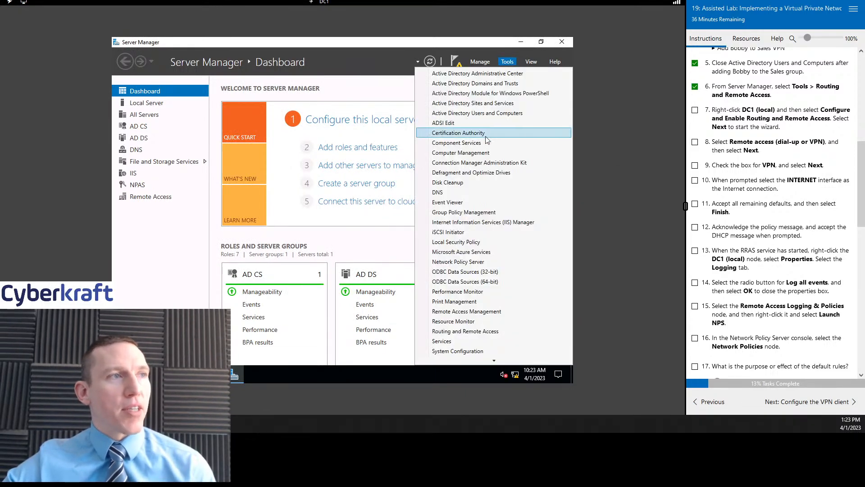
pyautogui.scroll(-2, 499, 239)
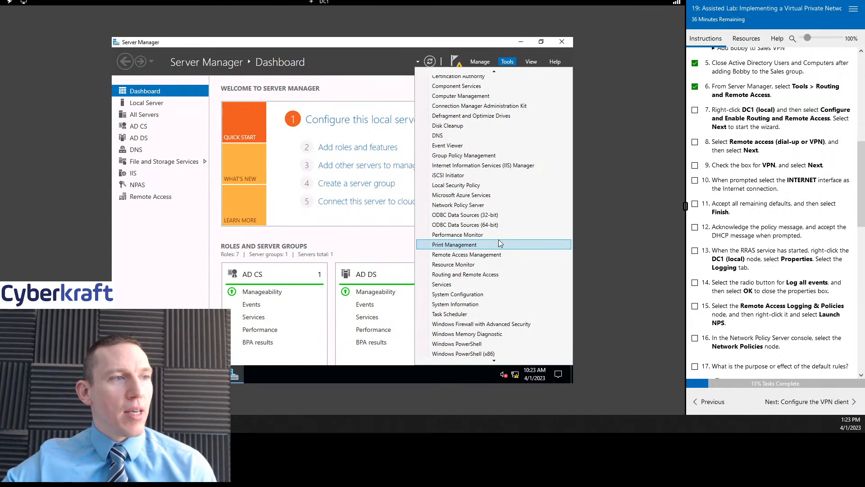
# - Launch Remote Access Management and display DC1's DirectAccess and VPN configuration page
pyautogui.click(481, 256)
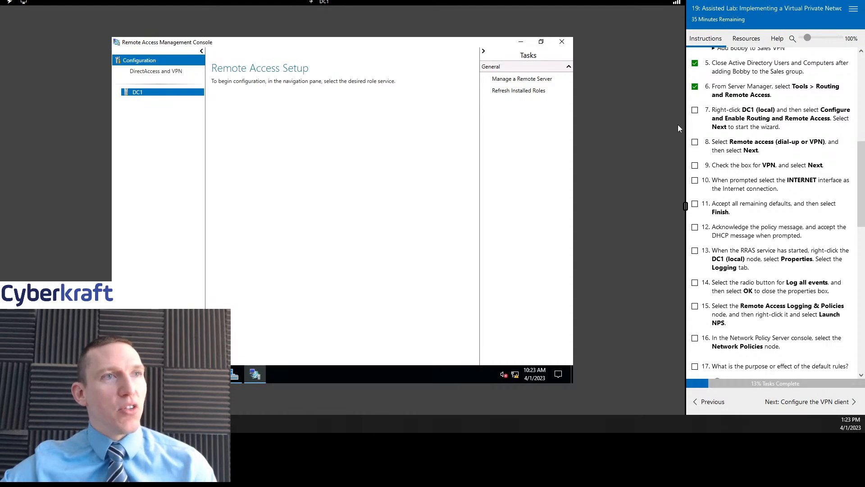
pyautogui.scroll(-1, 751, 108)
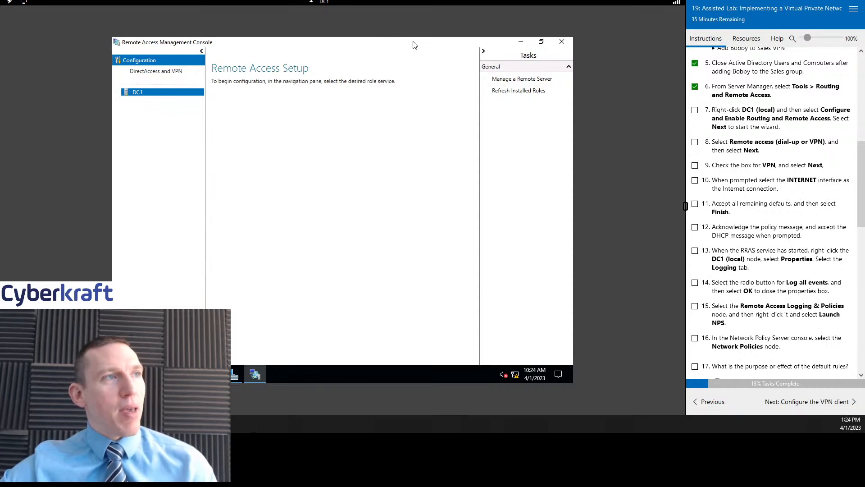
pyautogui.moveTo(351, 43); pyautogui.dragTo(336, 19)
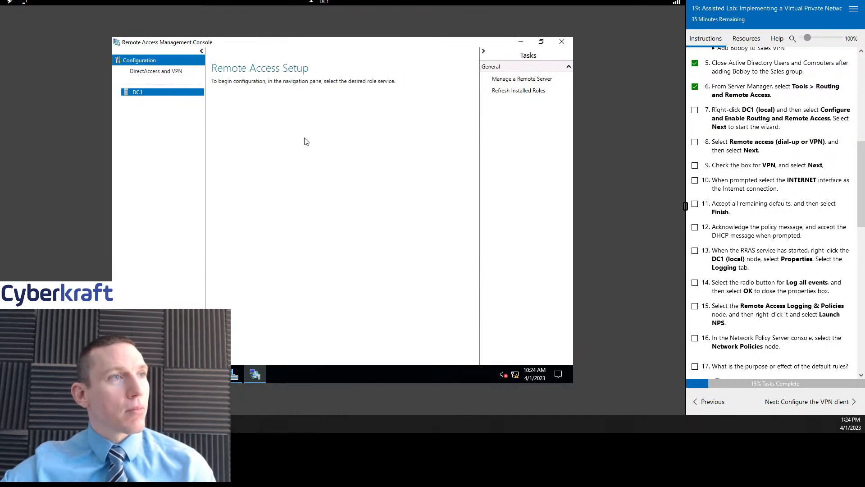
pyautogui.click(146, 73)
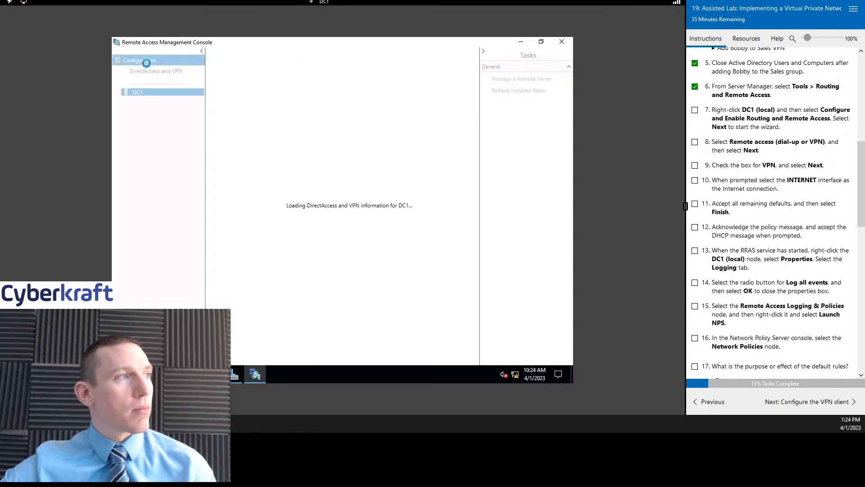
pyautogui.click(147, 63)
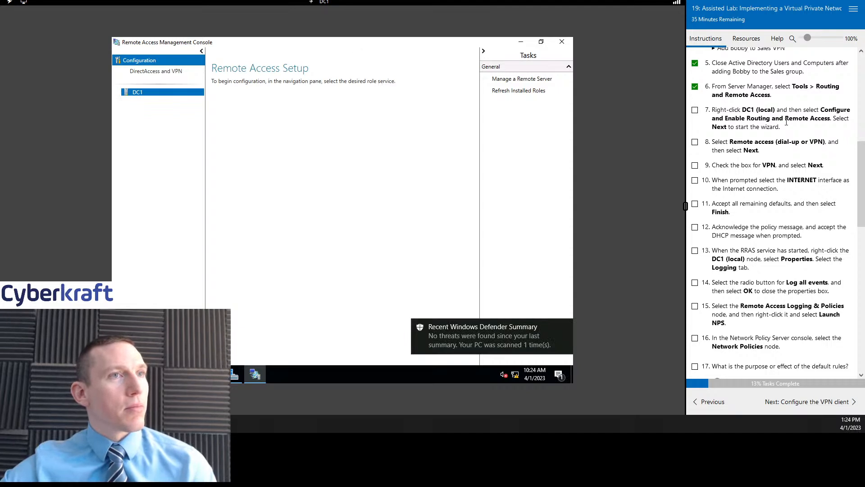
pyautogui.scroll(-1, 766, 129)
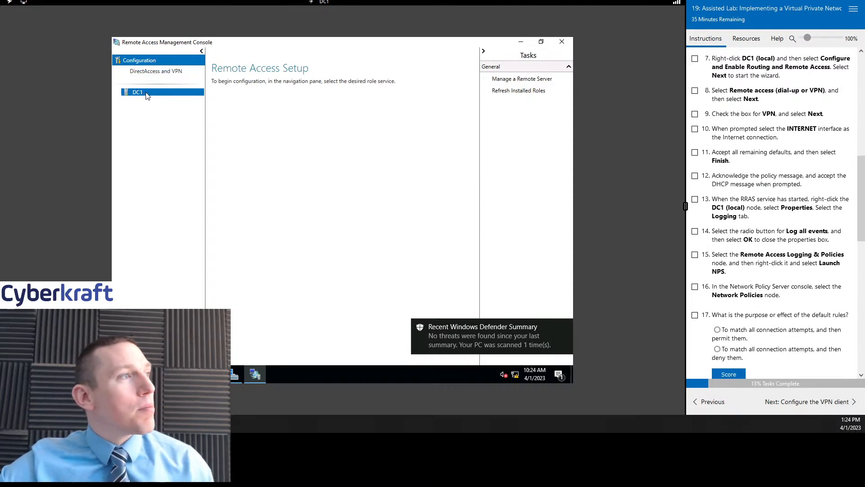
pyautogui.doubleClick(222, 47)
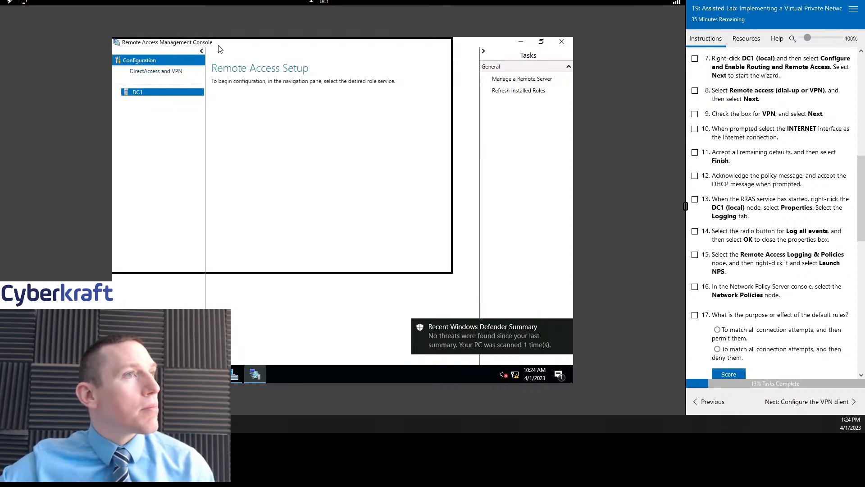
pyautogui.moveTo(227, 53); pyautogui.dragTo(266, 67)
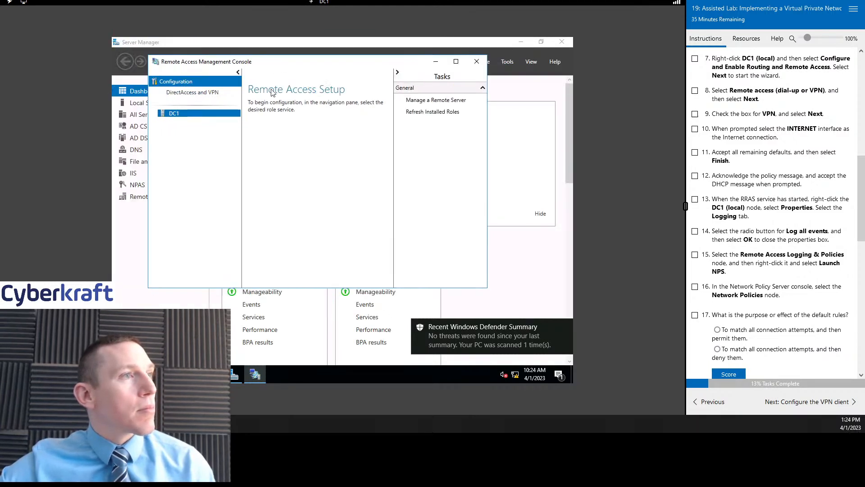
pyautogui.click(208, 92)
pyautogui.moveTo(364, 64); pyautogui.dragTo(379, 63)
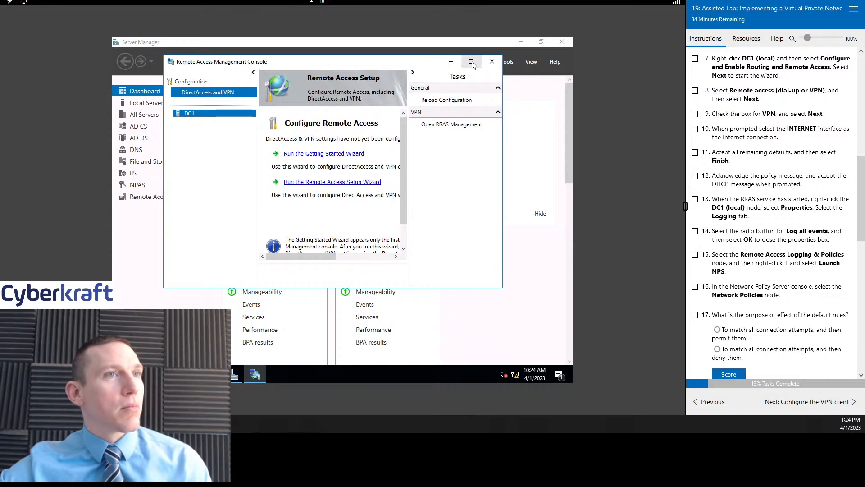
pyautogui.scroll(1, 766, 180)
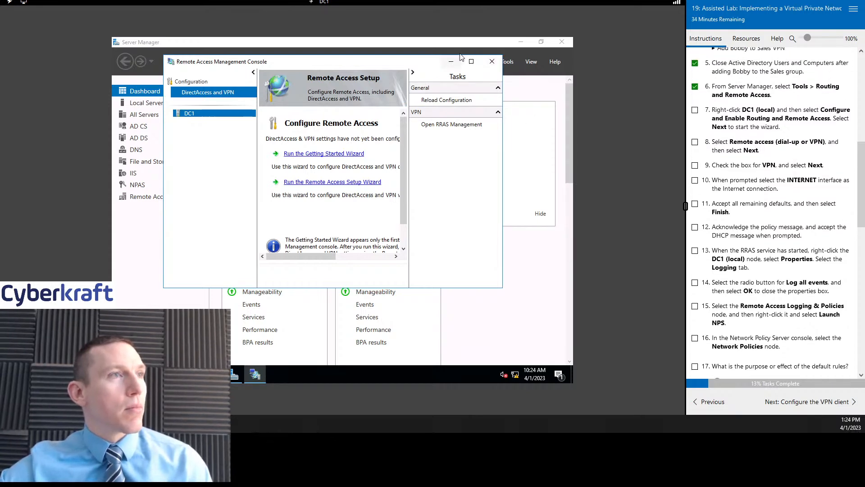
# - Maximize the Remote Access console and run the Remote Access Setup Wizard from DirectAccess and VPN
pyautogui.click(471, 62)
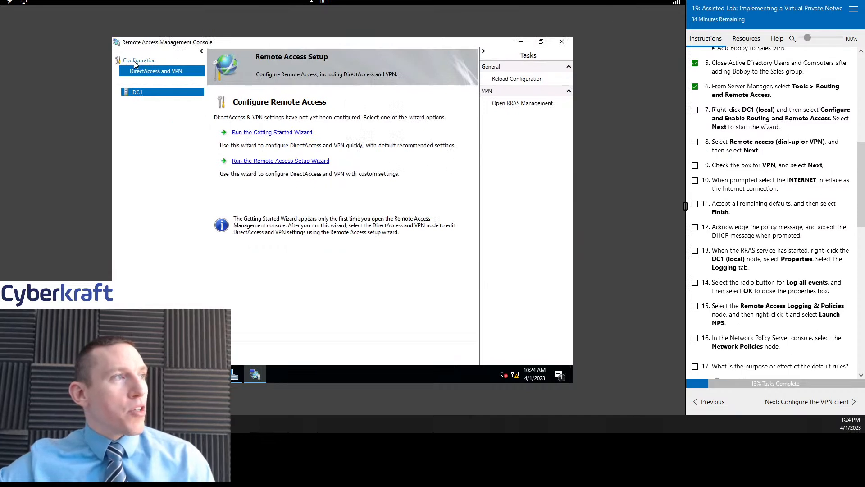
pyautogui.click(149, 61)
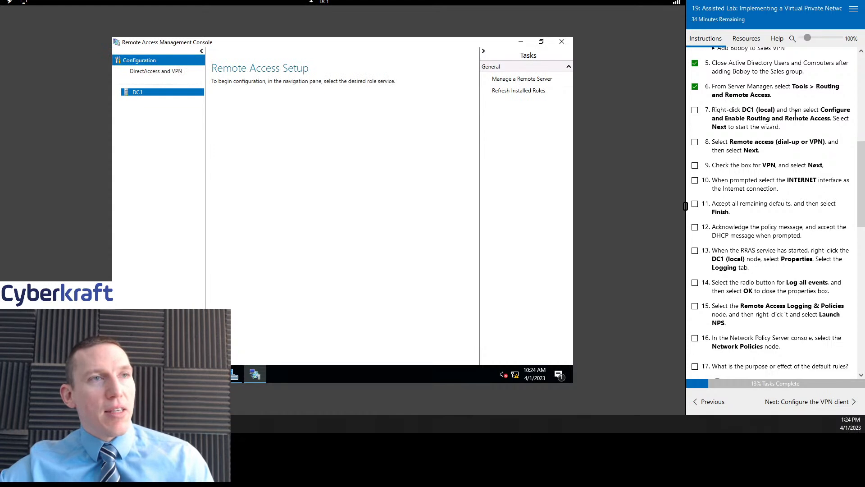
pyautogui.scroll(-1, 789, 104)
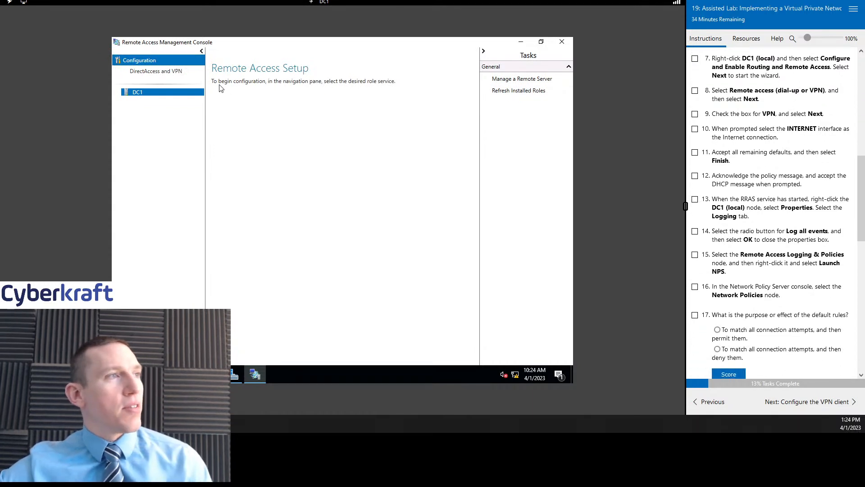
pyautogui.click(164, 73)
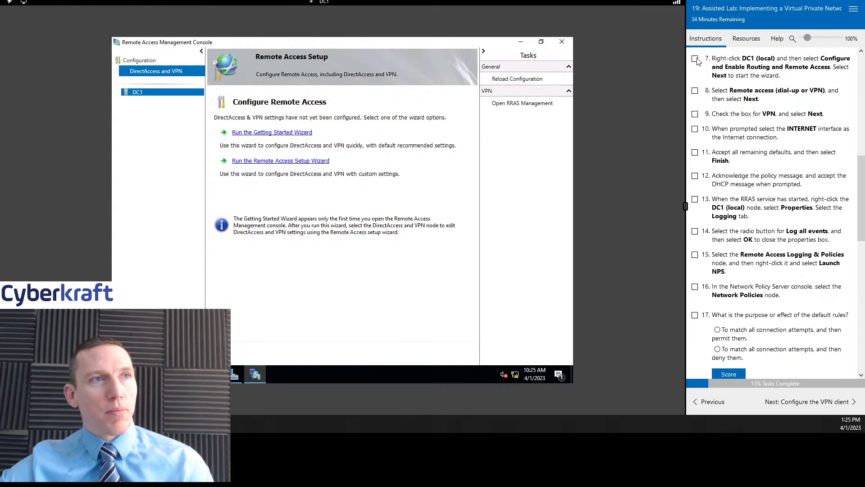
pyautogui.click(300, 161)
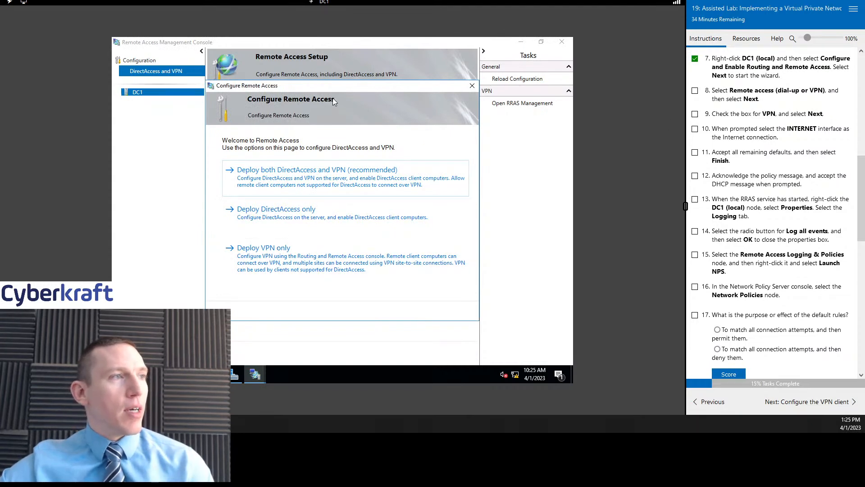
# - Tick lab step 8 and choose 'Deploy both DirectAccess and VPN (recommended)'
pyautogui.click(695, 91)
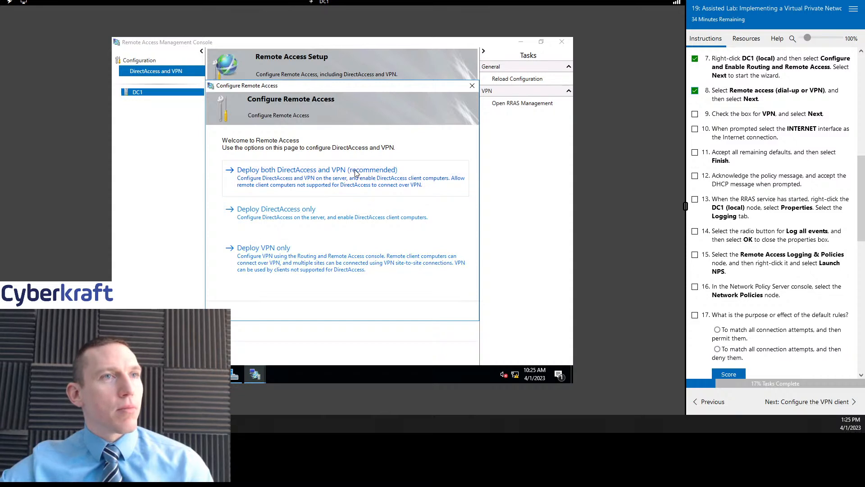
pyautogui.scroll(-1, 771, 156)
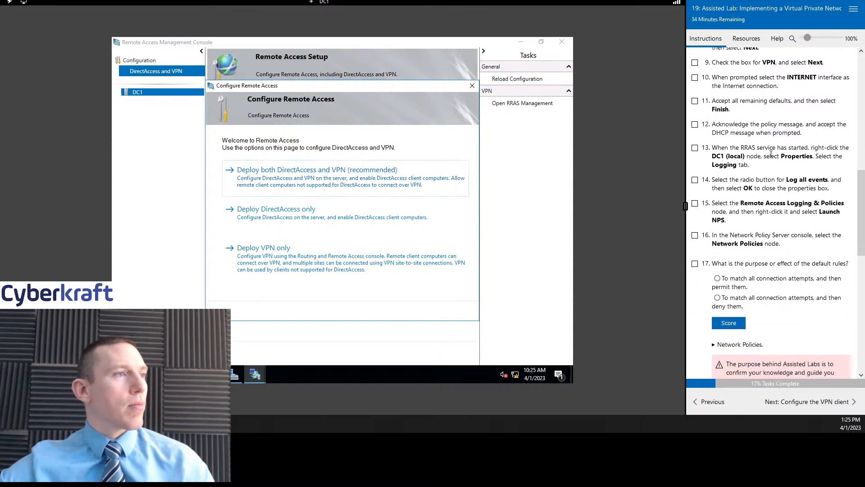
pyautogui.scroll(1, 771, 155)
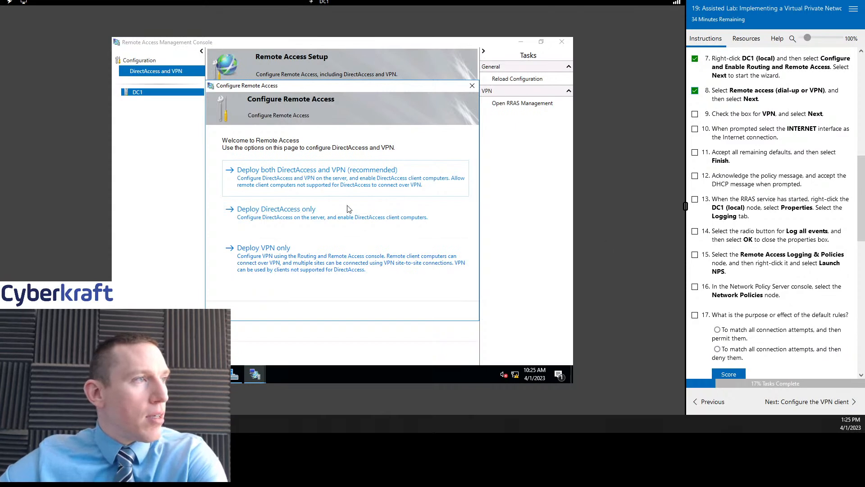
pyautogui.click(323, 180)
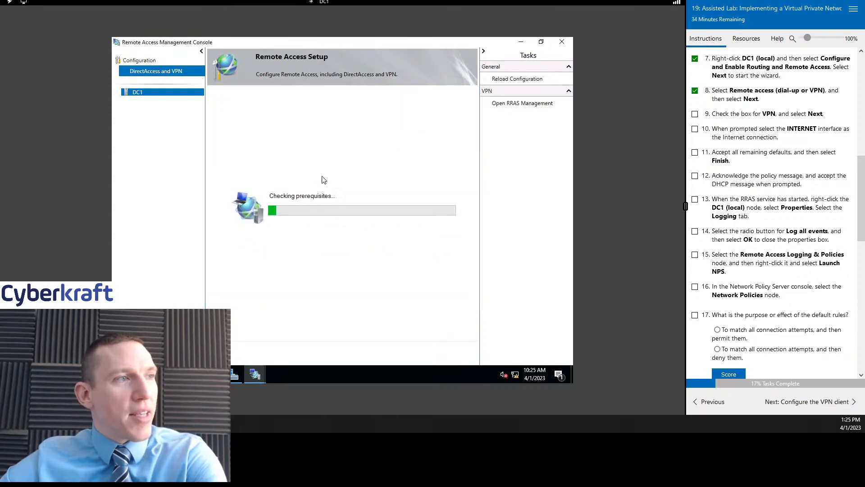
# - Tick lab step 9 while the Remote Access prerequisite check completes
pyautogui.click(695, 114)
pyautogui.scroll(-1, 764, 154)
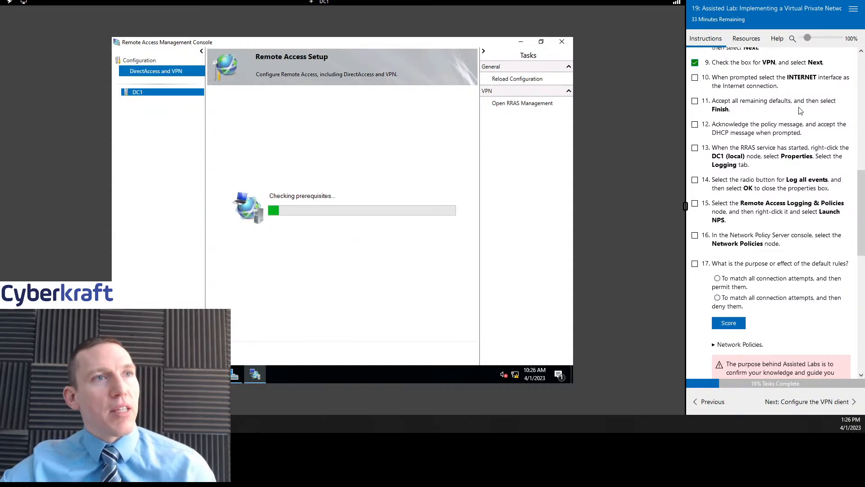
pyautogui.scroll(2, 806, 176)
pyautogui.scroll(-1, 799, 186)
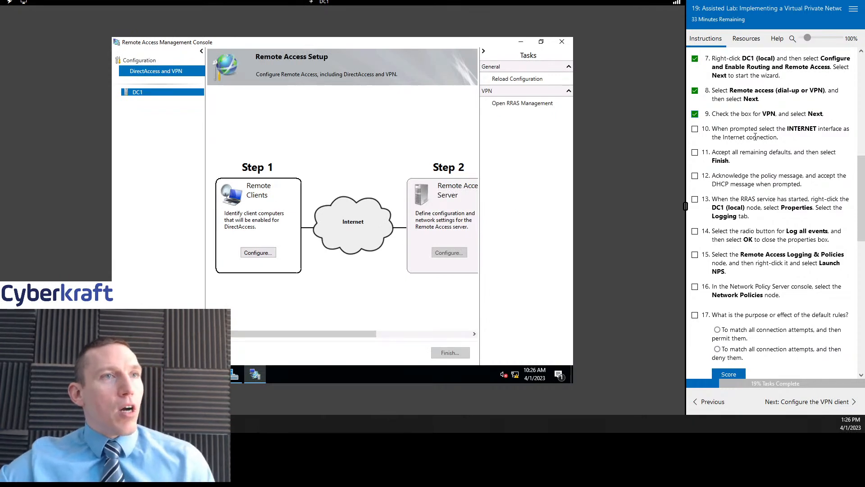
# - Scroll through setup Steps 1–4 in the Remote Access diagram and tick lab step 10
pyautogui.scroll(-2, 757, 140)
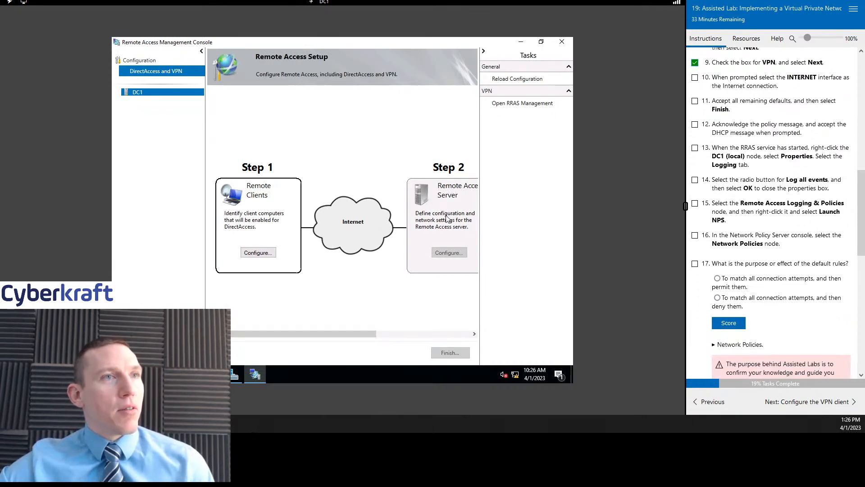
pyautogui.hscroll(3, 344, 305)
pyautogui.hscroll(-3, 346, 306)
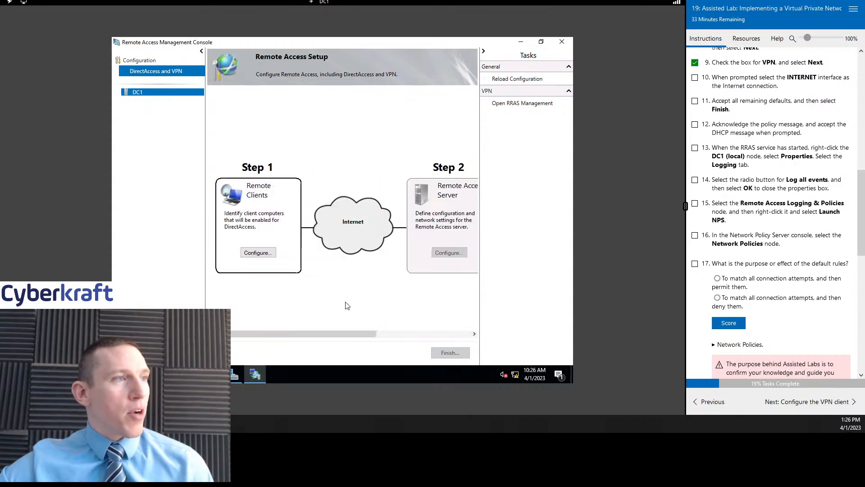
pyautogui.hscroll(3, 360, 275)
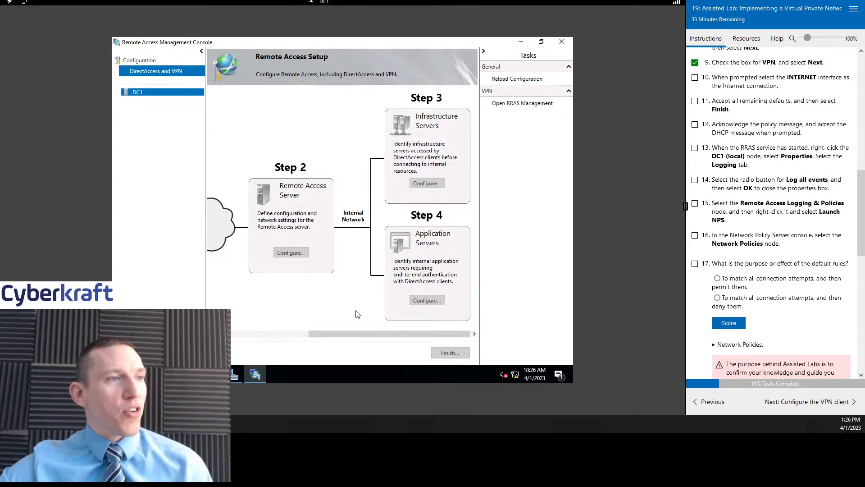
pyautogui.hscroll(-3, 371, 323)
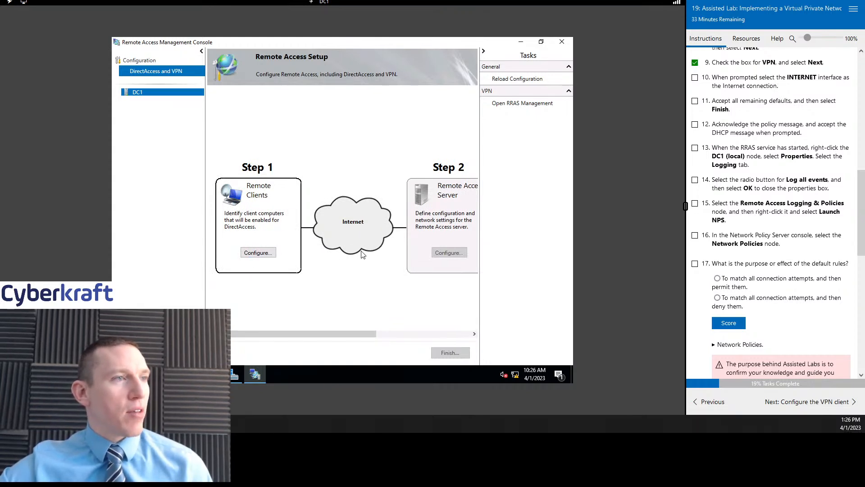
pyautogui.click(695, 78)
pyautogui.hscroll(3, 382, 296)
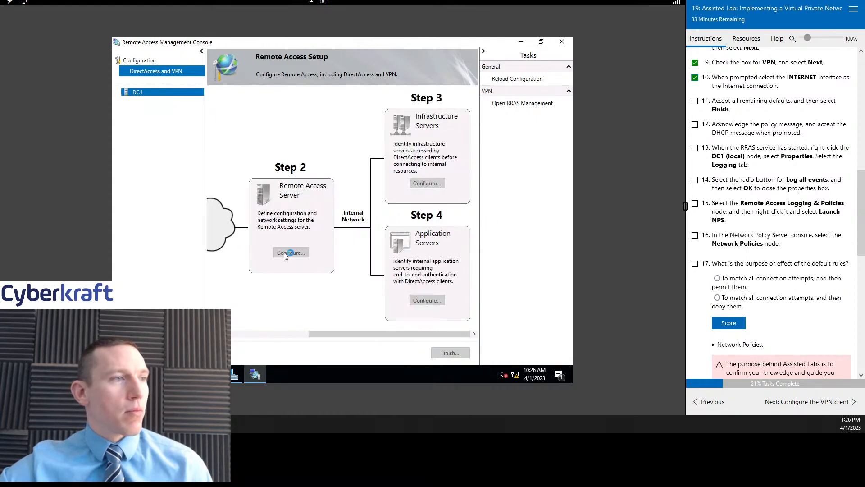
pyautogui.hscroll(-3, 284, 253)
# - Start the Step 1 Remote Clients wizard, restarting it once, and reach the client group selection
pyautogui.click(257, 252)
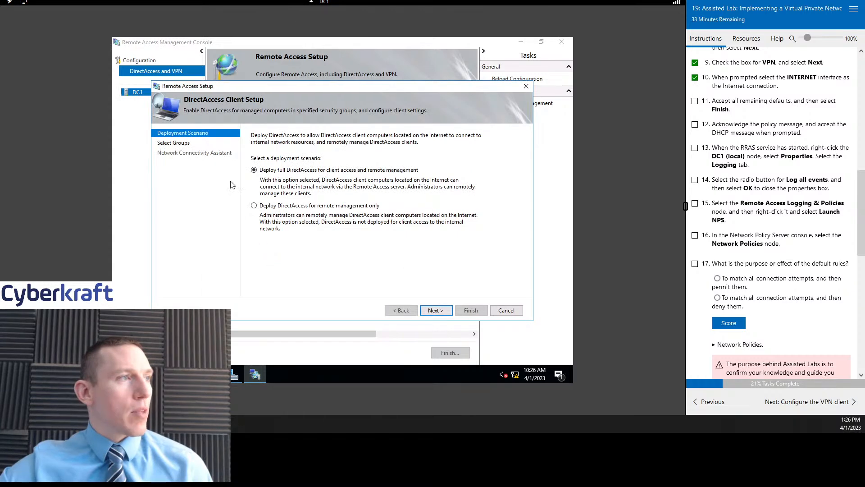
pyautogui.click(506, 310)
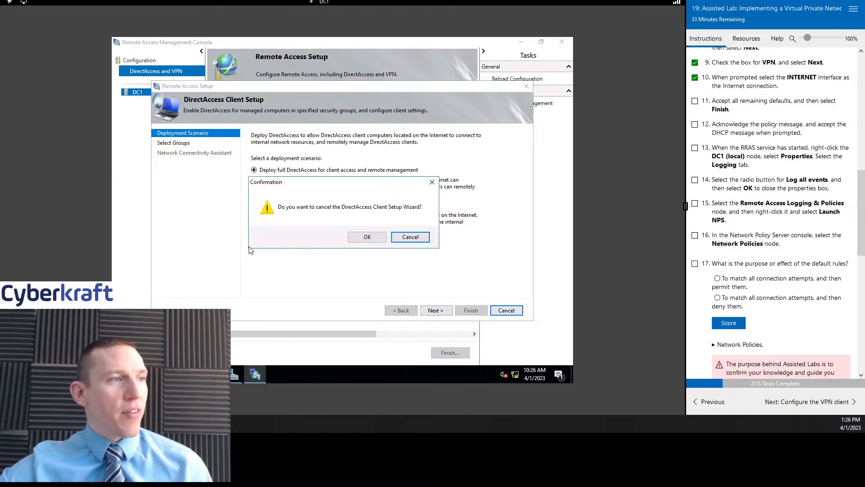
pyautogui.click(368, 238)
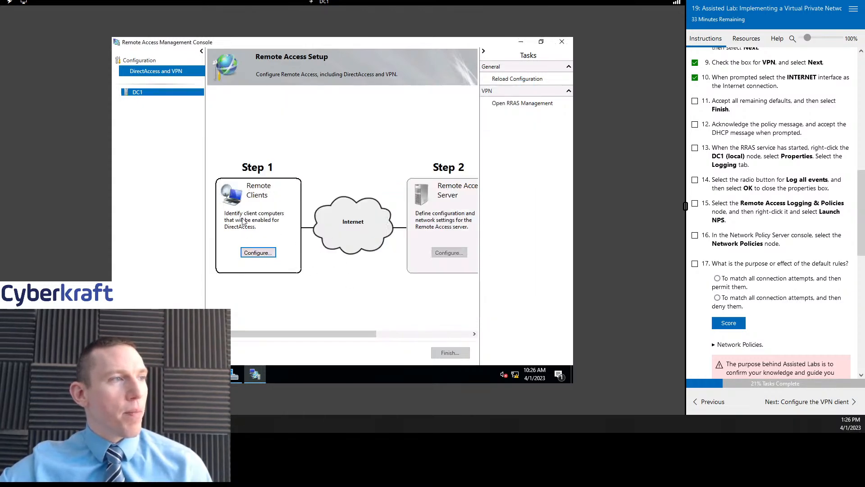
pyautogui.hscroll(5, 373, 296)
pyautogui.hscroll(-5, 407, 305)
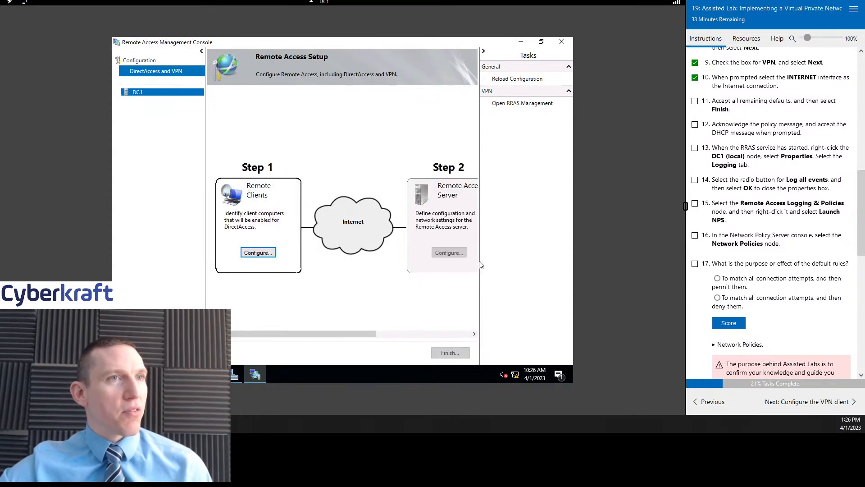
pyautogui.click(259, 251)
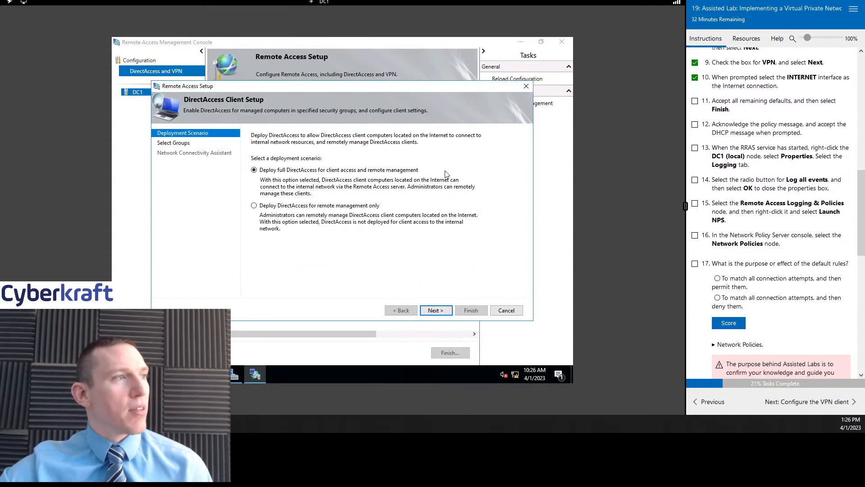
pyautogui.click(436, 310)
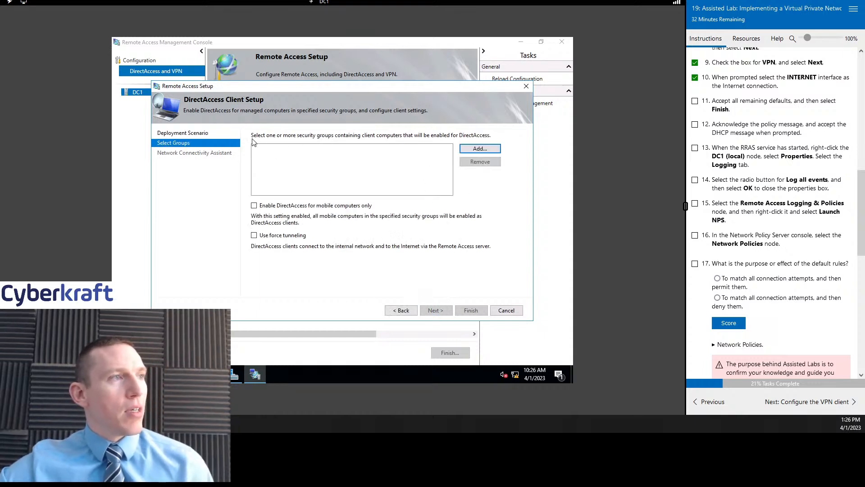
# - Search the directory for 'sales' and pick the Sales VPN group from the matches
pyautogui.click(481, 148)
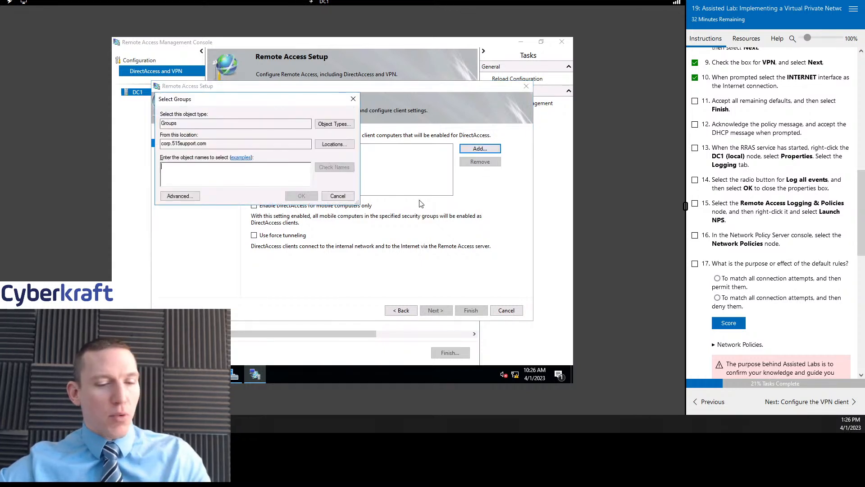
pyautogui.write('ad')
pyautogui.press('BackSpace')
pyautogui.press('BackSpace')
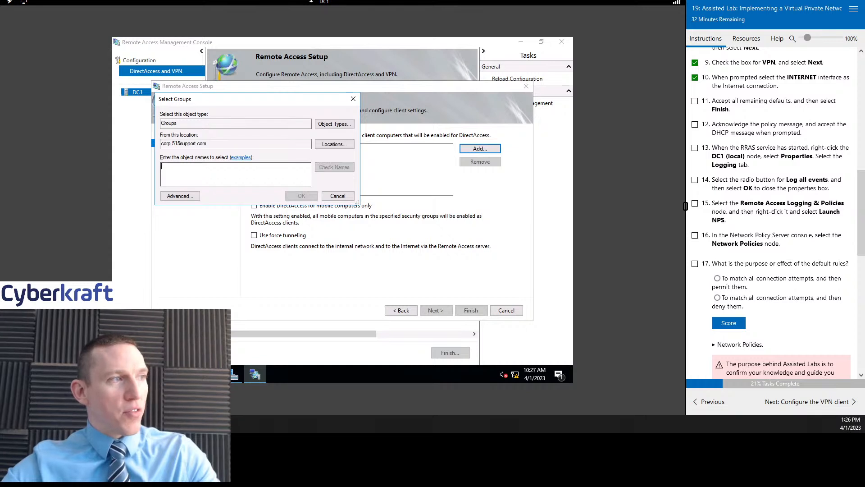
pyautogui.write('sales_vpn')
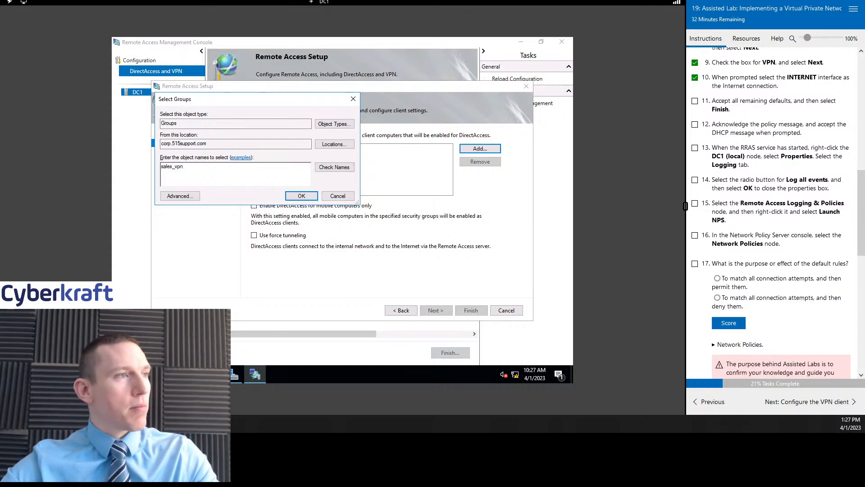
pyautogui.click(334, 167)
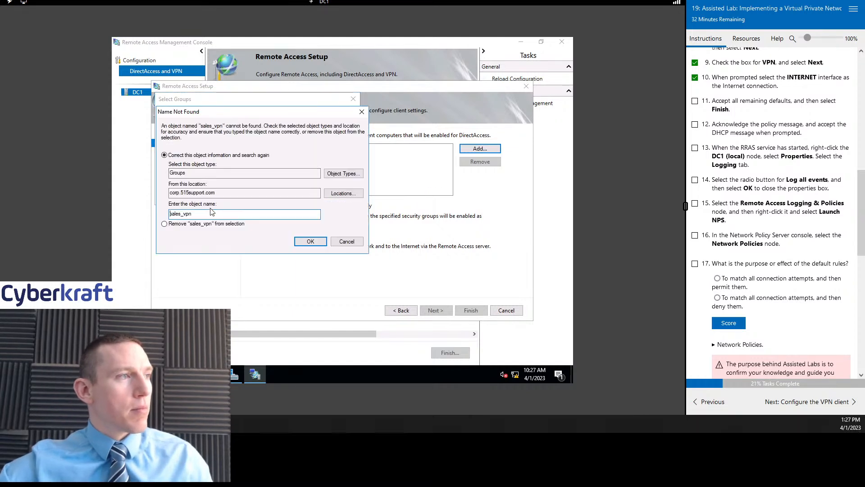
pyautogui.click(346, 241)
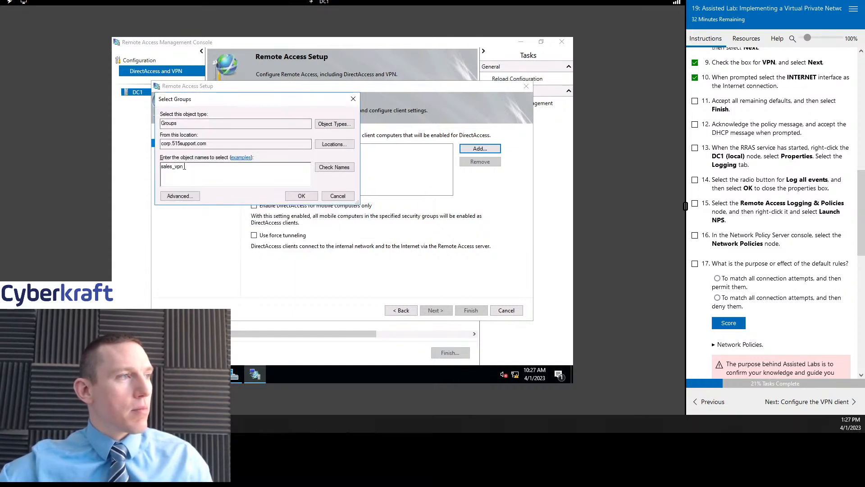
pyautogui.moveTo(183, 166); pyautogui.dragTo(148, 168)
pyautogui.write('sales')
pyautogui.click(338, 170)
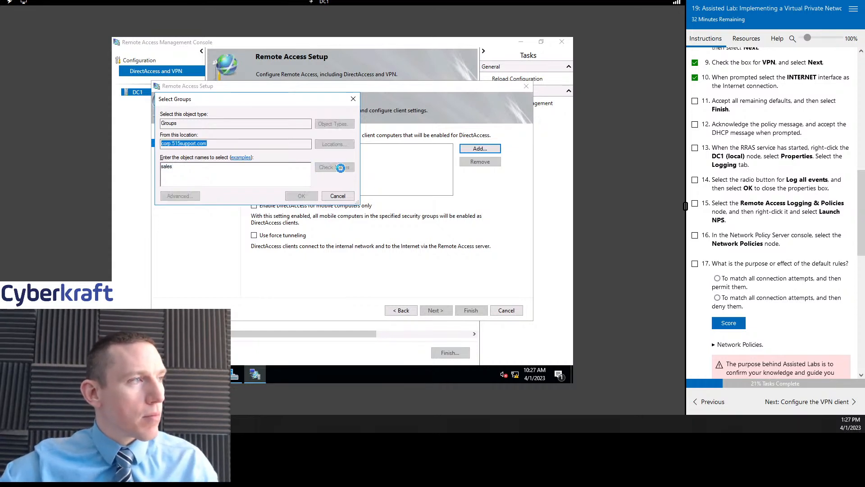
pyautogui.click(198, 176)
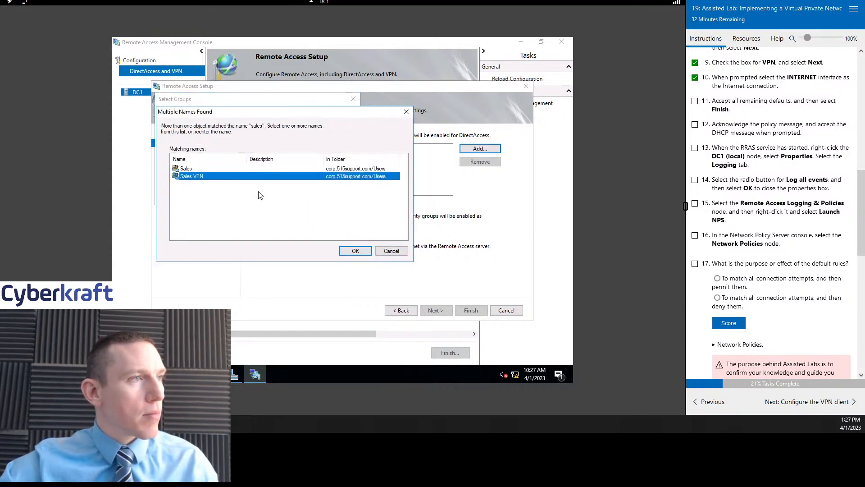
pyautogui.click(354, 251)
# - Add Sales VPN to the client groups list and finish the Remote Clients setup
pyautogui.click(294, 197)
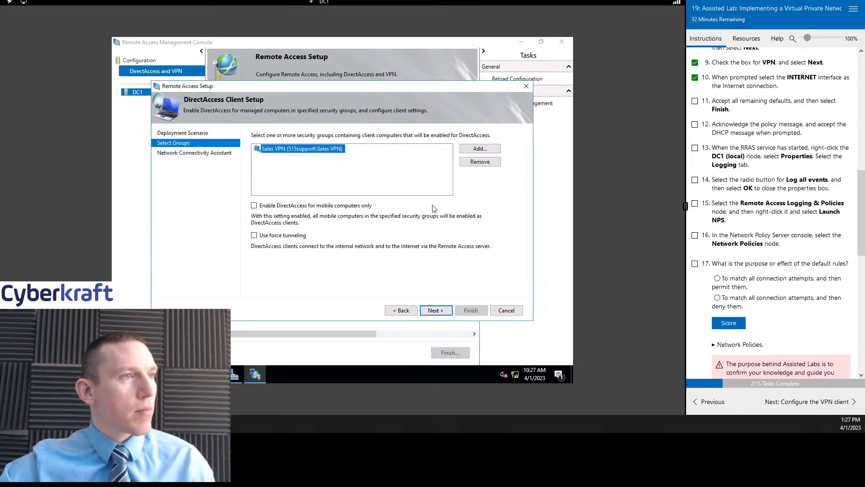
pyautogui.click(437, 310)
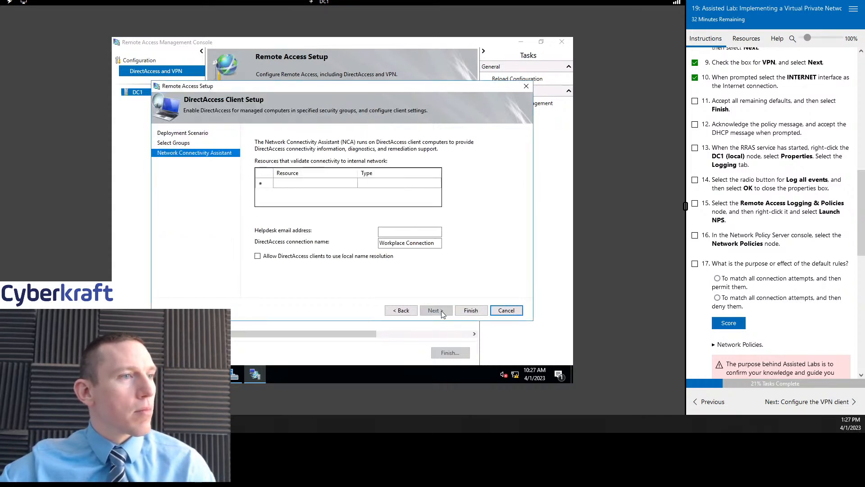
pyautogui.click(483, 309)
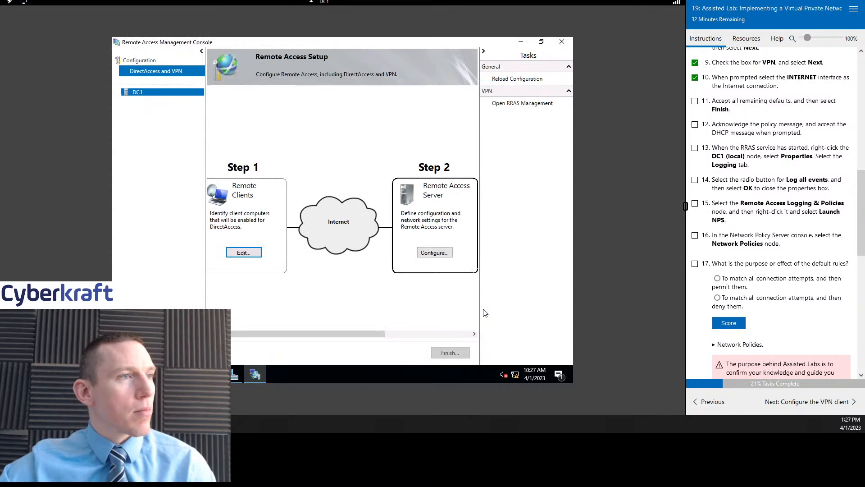
# - Open the Step 2 Remote Access Server setup wizard, then show the lab's Resources panel
pyautogui.moveTo(332, 334); pyautogui.dragTo(393, 312)
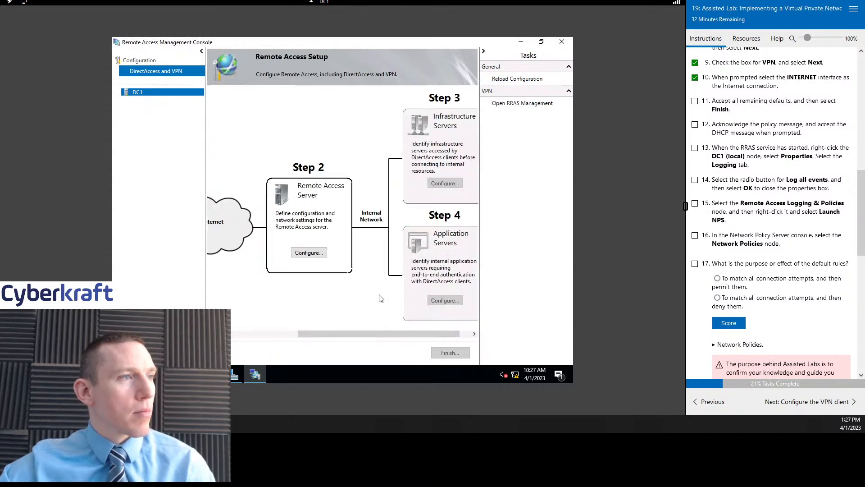
pyautogui.click(308, 253)
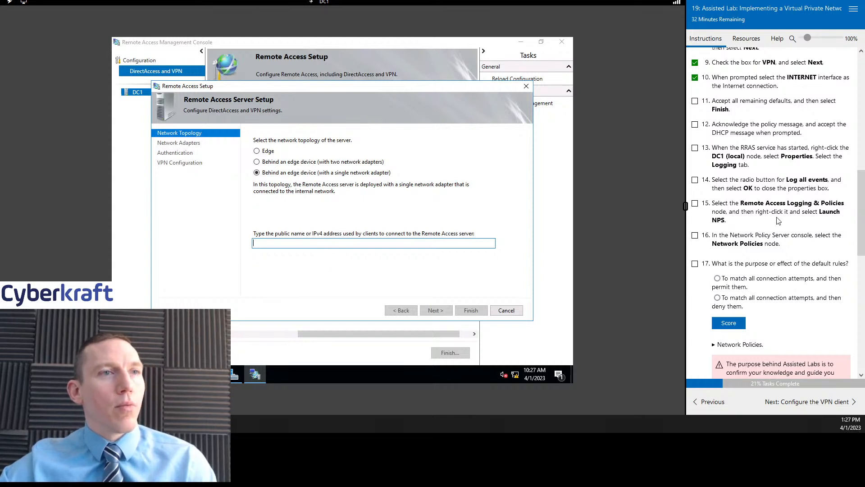
pyautogui.scroll(4, 778, 231)
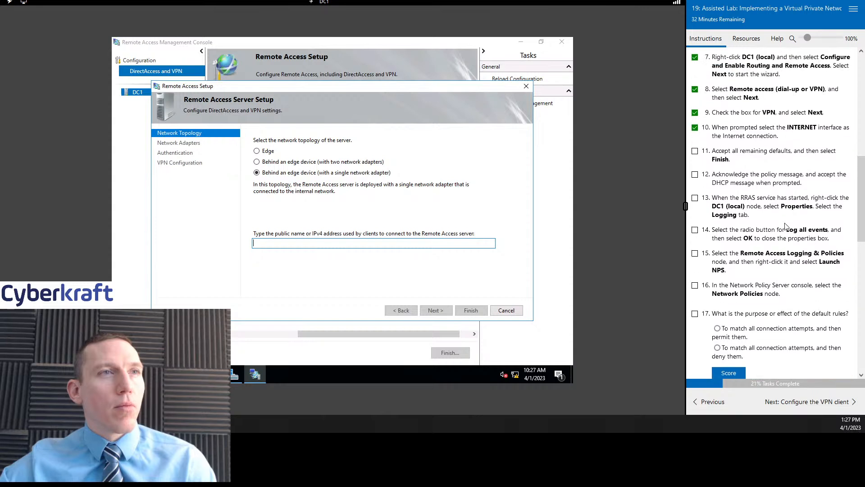
pyautogui.scroll(1, 784, 225)
pyautogui.scroll(-1, 784, 225)
pyautogui.scroll(-2, 783, 227)
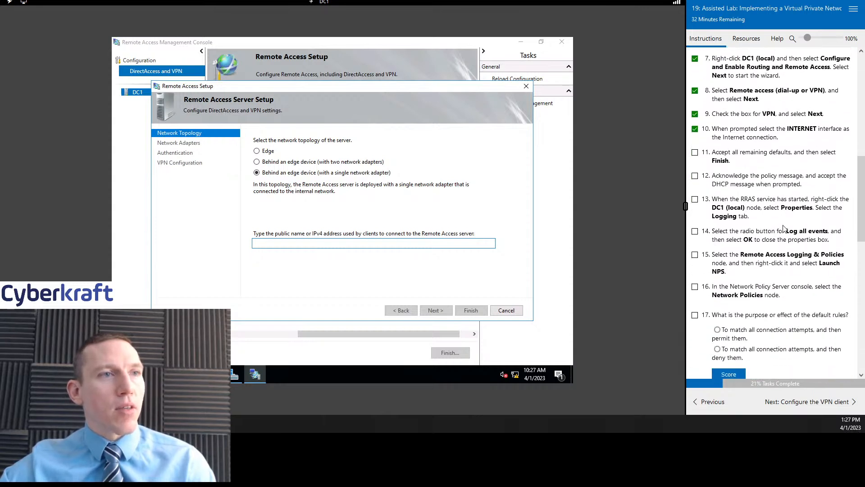
pyautogui.click(747, 40)
# - Sign in to MS1 with the administrator password and search the Start menu for 'cmd'
pyautogui.click(777, 195)
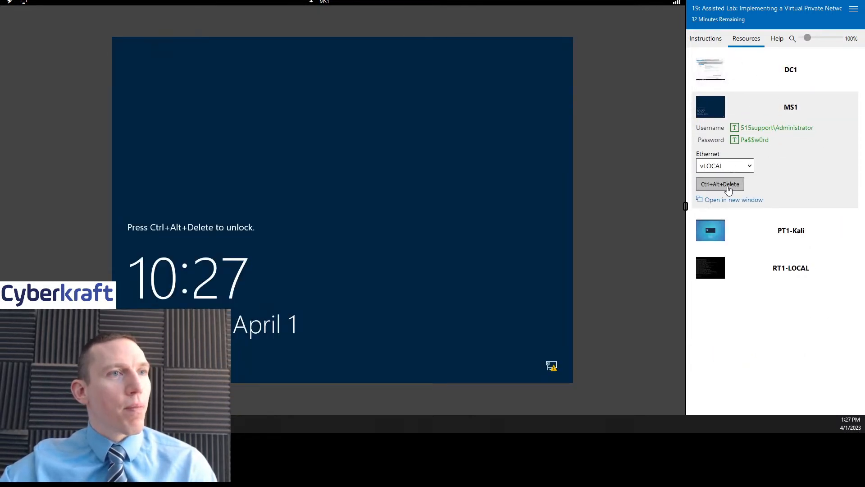
pyautogui.click(728, 188)
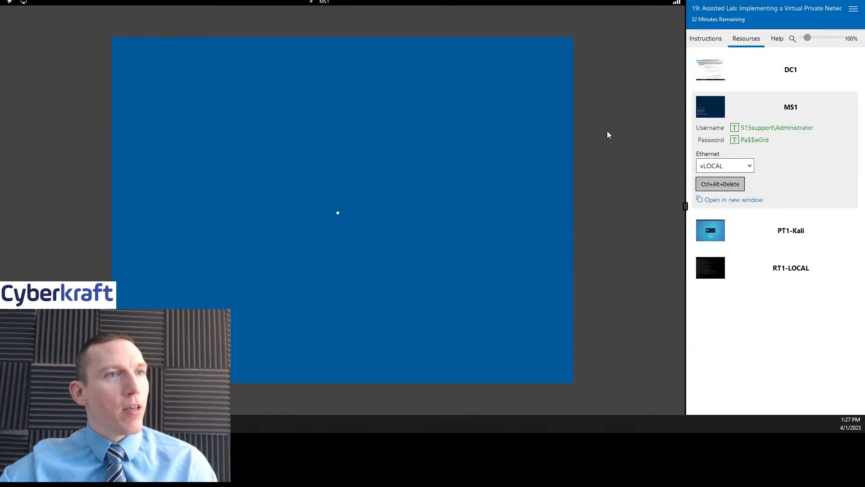
pyautogui.click(748, 140)
pyautogui.click(401, 249)
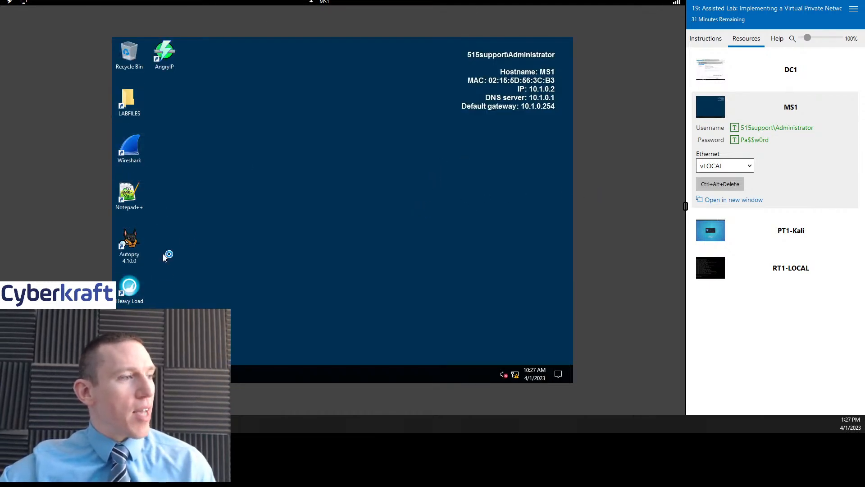
pyautogui.press('super')
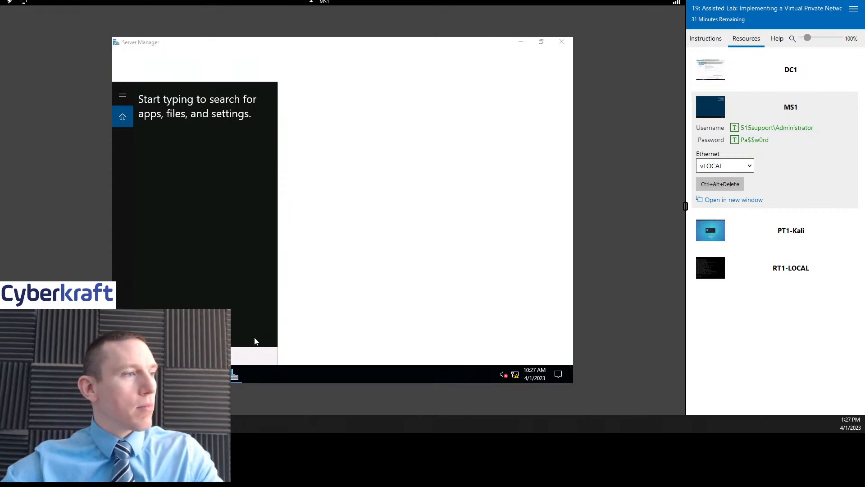
pyautogui.write('cmd')
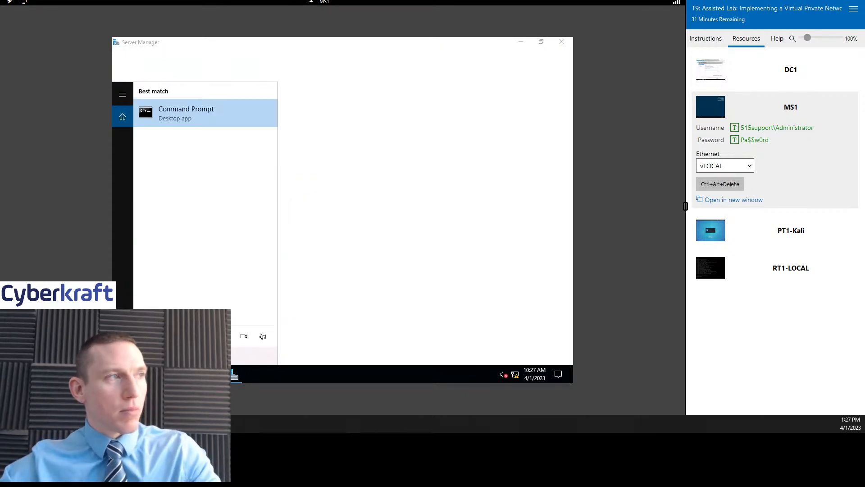
# - Launch Command Prompt on MS1 and run ipconfig, showing IPv4 address 10.1.0.2
pyautogui.click(190, 112)
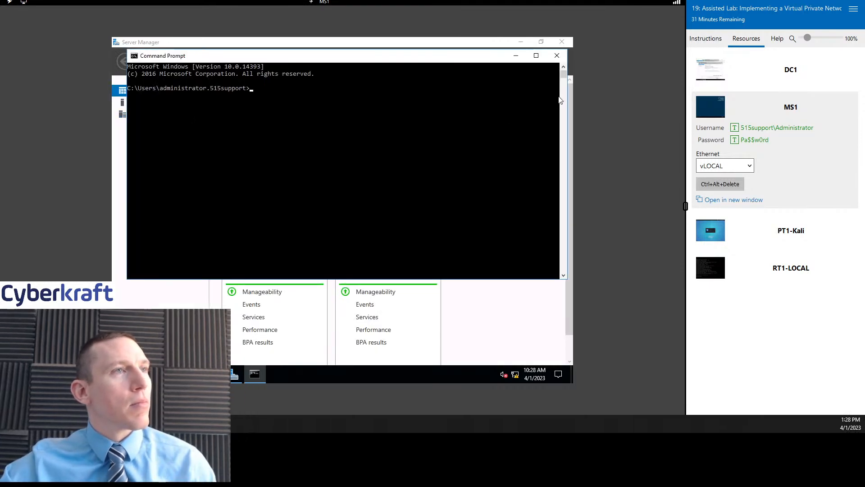
pyautogui.write('ipcon')
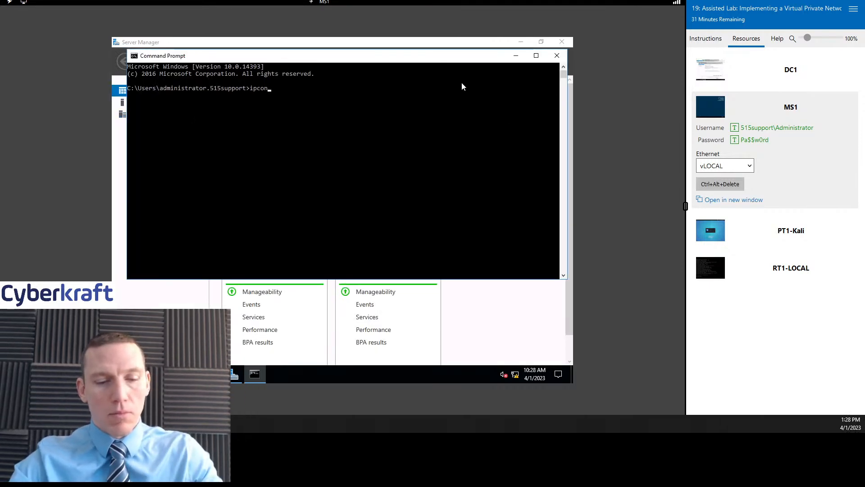
pyautogui.write('fig')
pyautogui.press('Return')
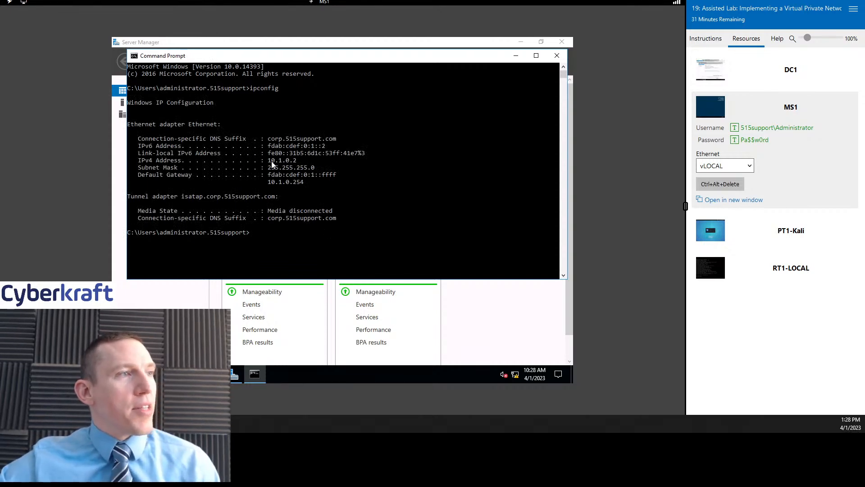
# - Back on DC1, enter 10.1.0.2 as the public address and try to advance the wizard
pyautogui.click(763, 70)
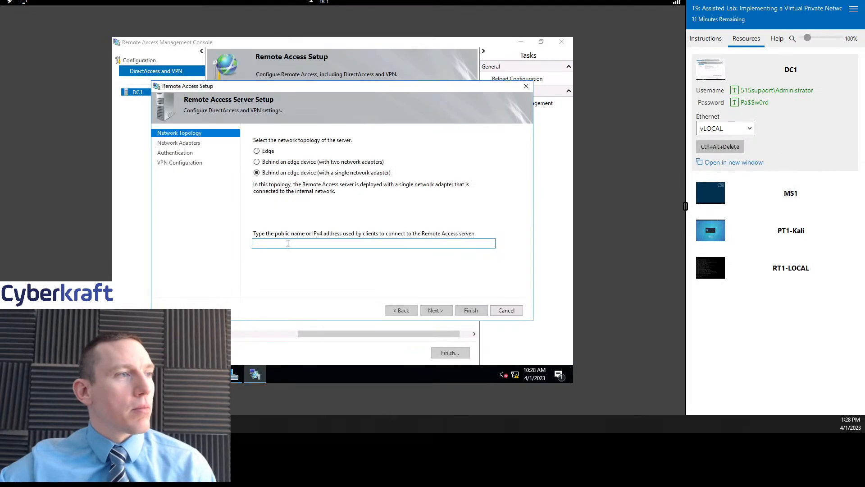
pyautogui.click(288, 243)
pyautogui.write('10.1.')
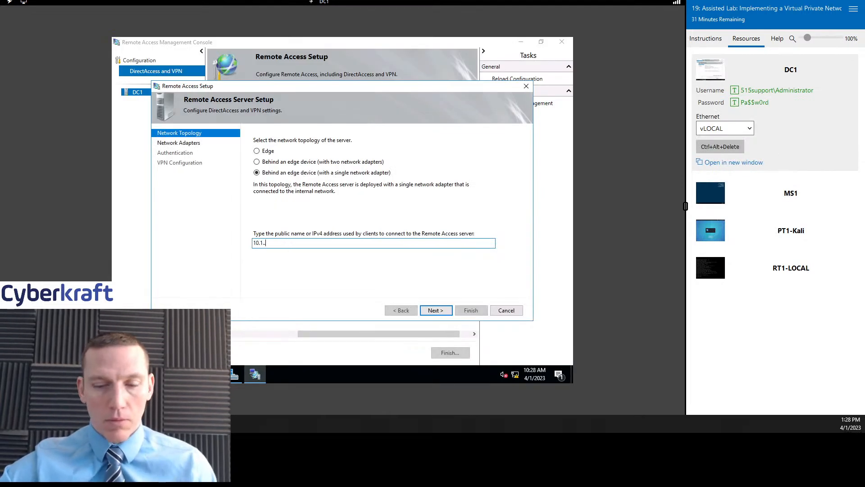
pyautogui.write('0.2')
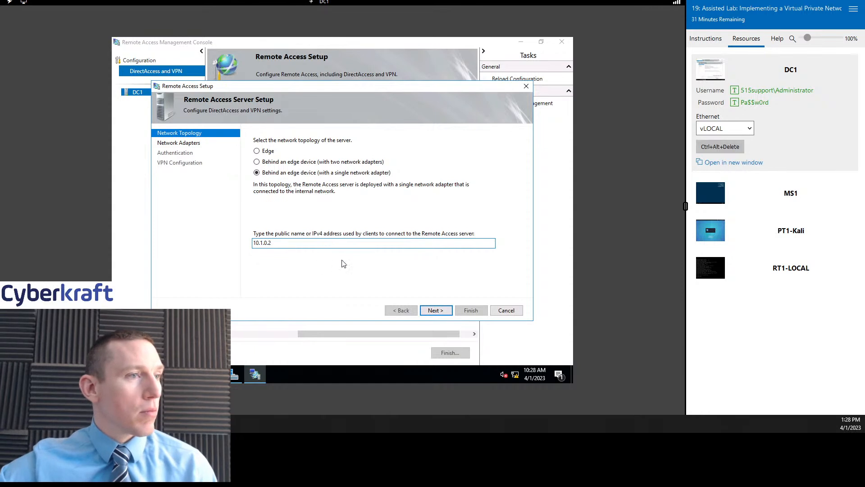
pyautogui.click(436, 311)
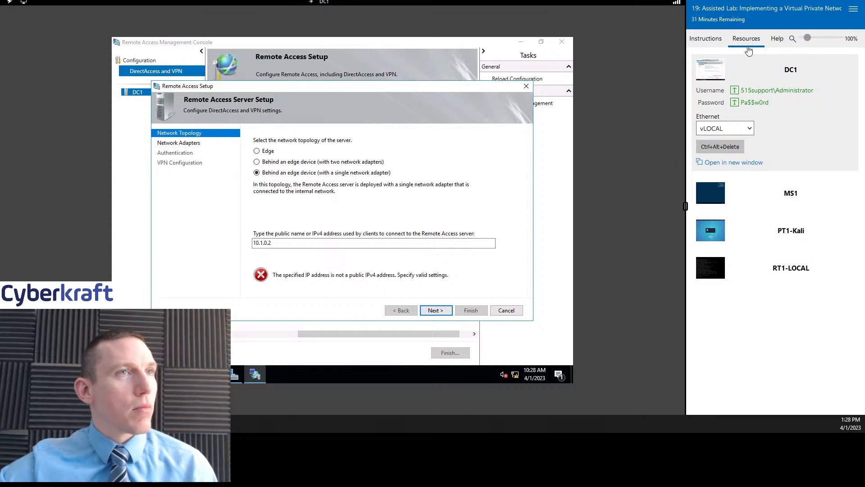
# - Clear the rejected address, select the Edge topology, and cancel the Remote Access Server Setup wizard
pyautogui.moveTo(315, 243); pyautogui.dragTo(181, 244)
pyautogui.press('BackSpace')
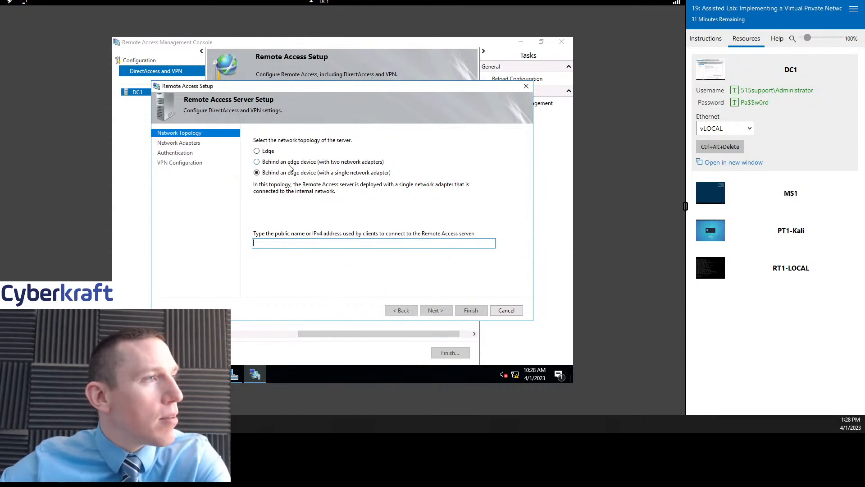
pyautogui.click(269, 152)
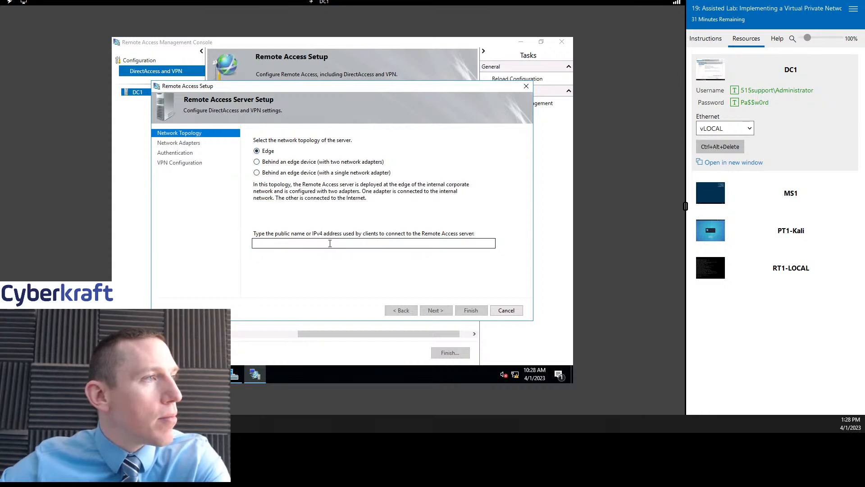
pyautogui.click(506, 310)
pyautogui.click(369, 237)
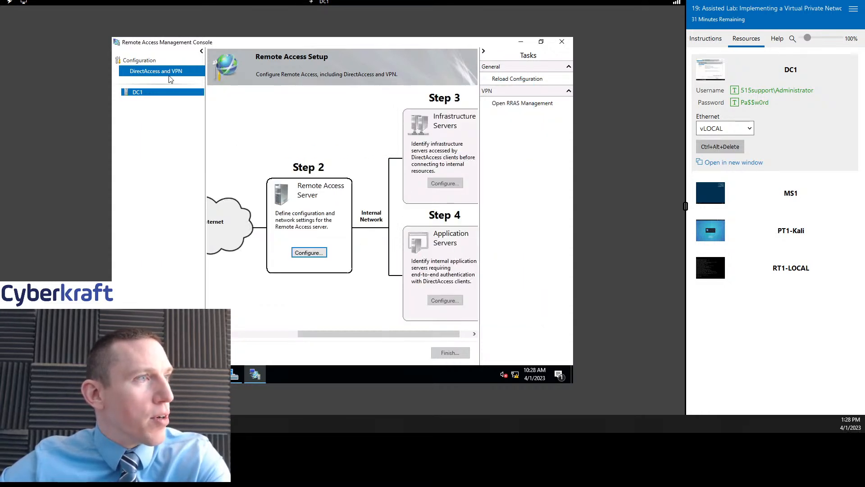
# - Close Remote Access Management Console, discarding the unsaved DirectAccess and VPN configuration
pyautogui.moveTo(377, 338); pyautogui.dragTo(311, 337)
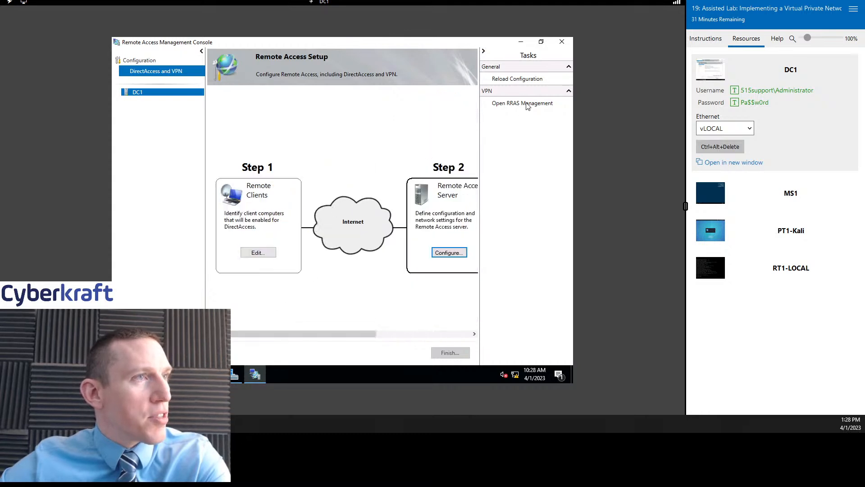
pyautogui.click(152, 96)
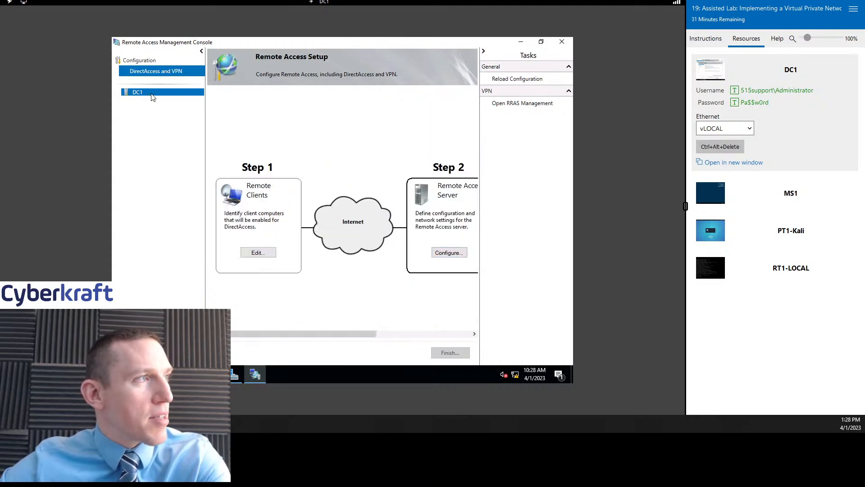
pyautogui.click(151, 61)
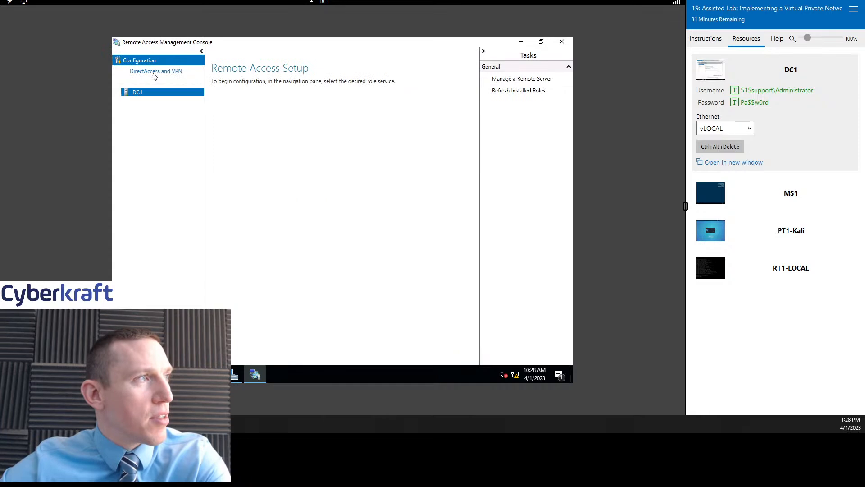
pyautogui.click(154, 72)
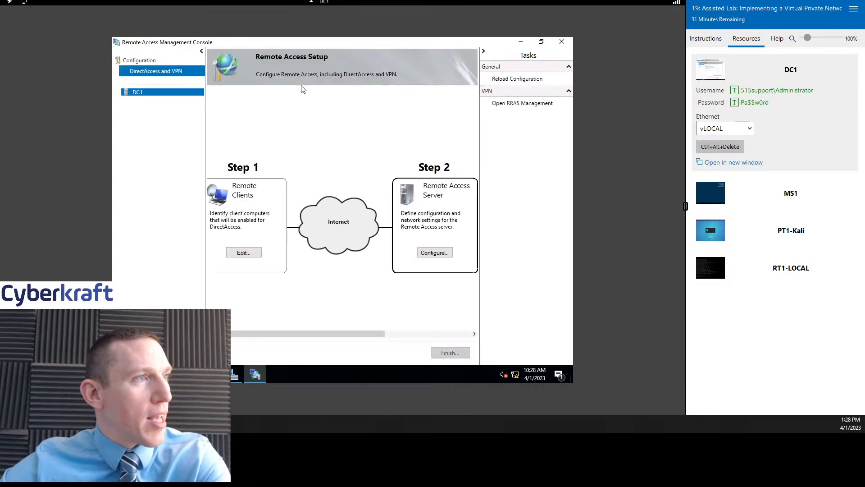
pyautogui.click(564, 42)
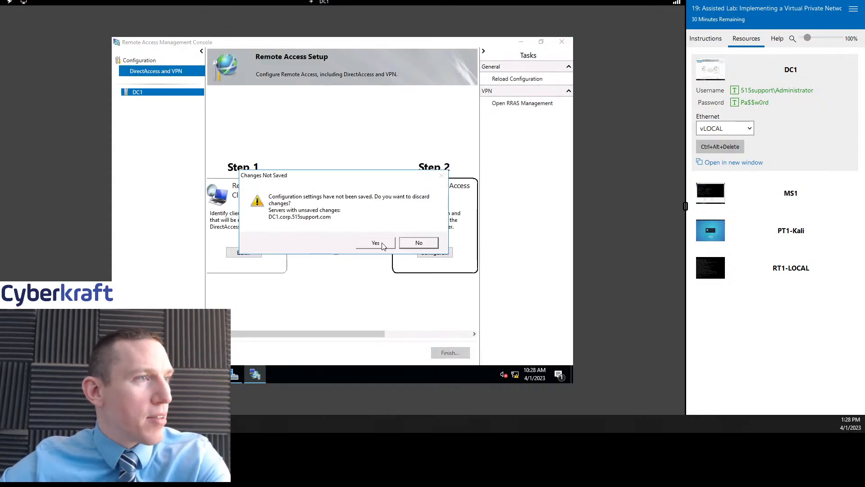
pyautogui.click(376, 243)
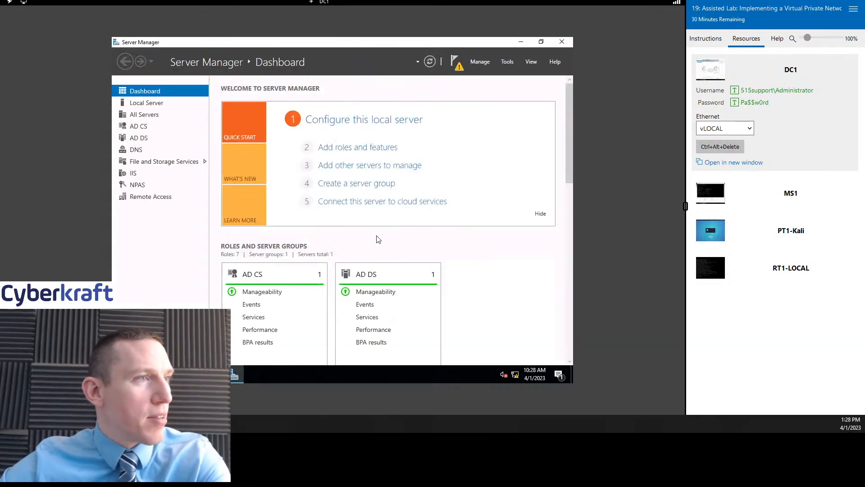
# - Relaunch Remote Access Management from Server Manager Tools, check the lab checklist, and close it again
pyautogui.click(507, 62)
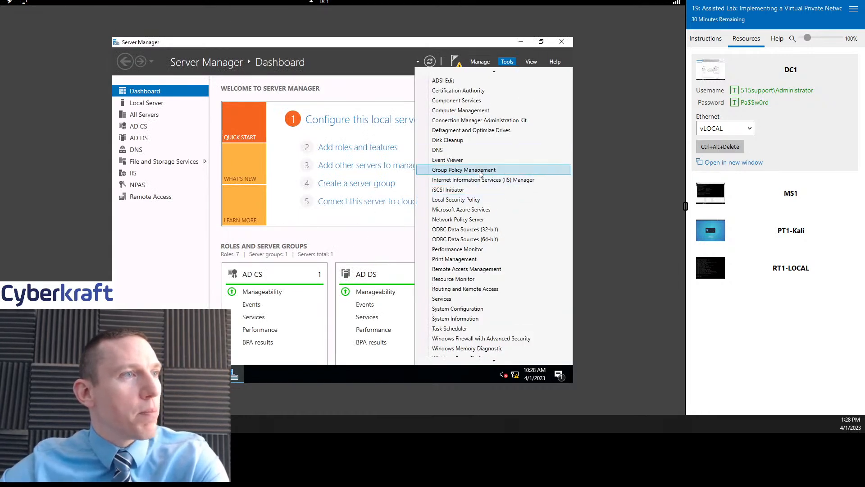
pyautogui.scroll(-2, 491, 194)
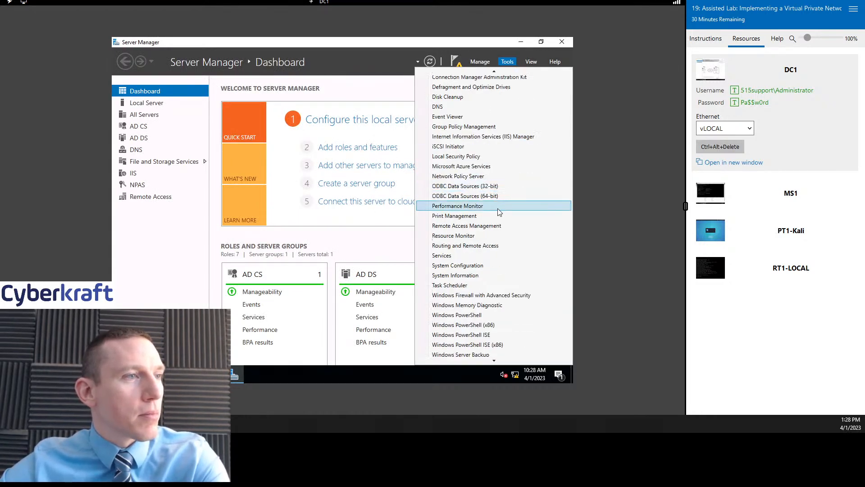
pyautogui.click(495, 226)
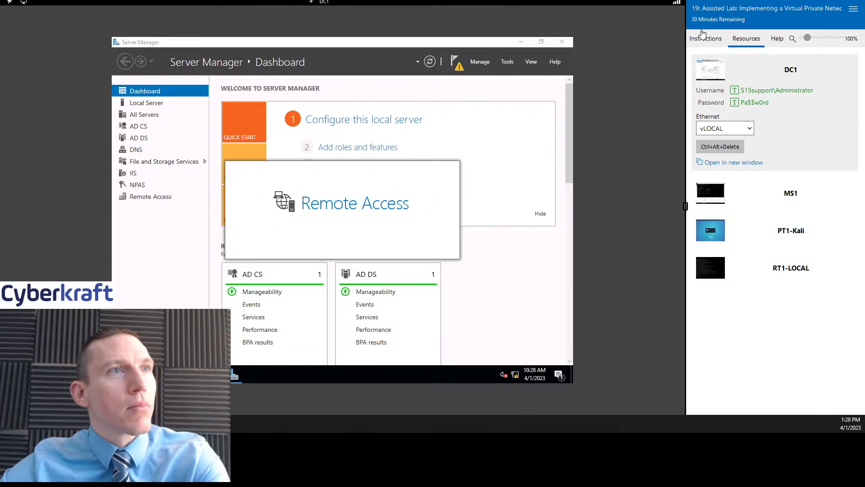
pyautogui.click(702, 37)
pyautogui.scroll(5, 788, 196)
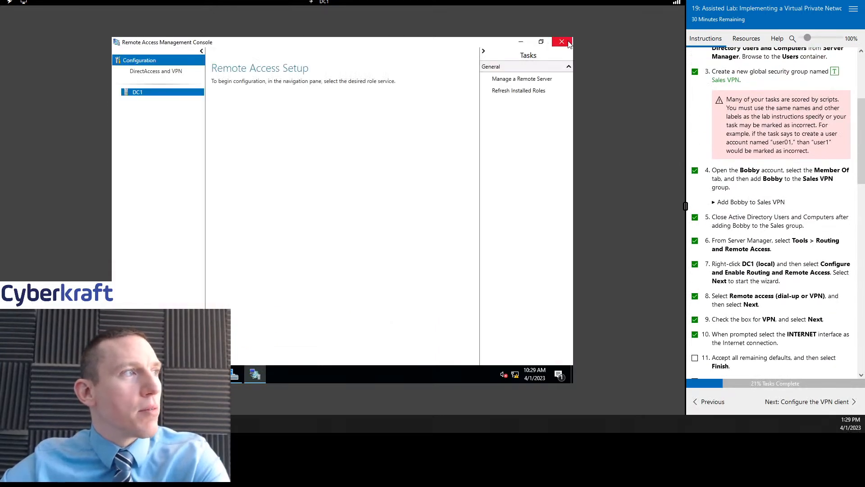
pyautogui.click(561, 44)
# - Launch Routing and Remote Access from Server Manager Tools and close it right away
pyautogui.click(507, 61)
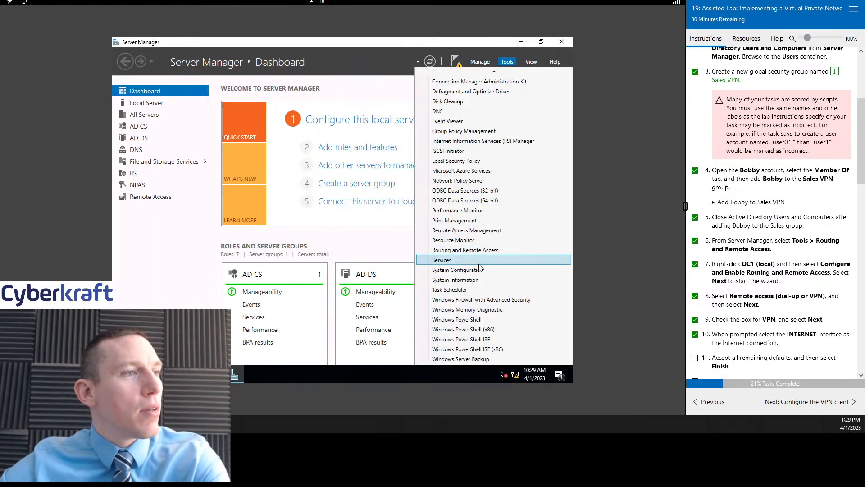
pyautogui.click(476, 250)
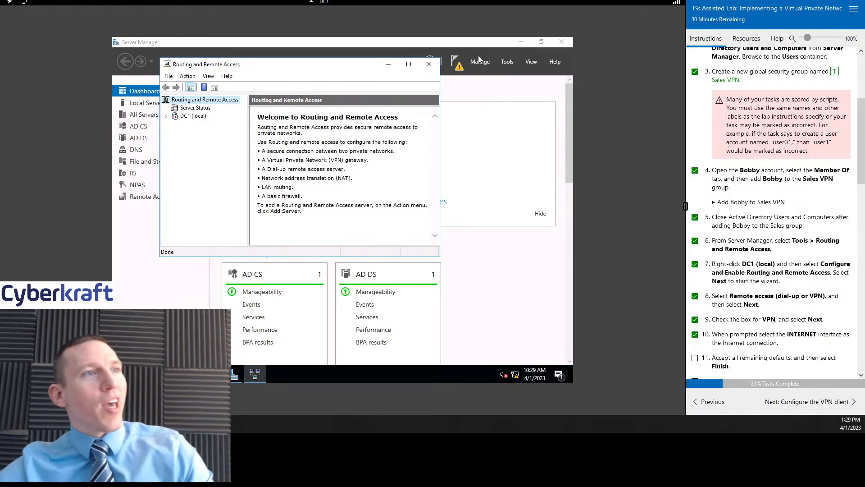
pyautogui.click(429, 63)
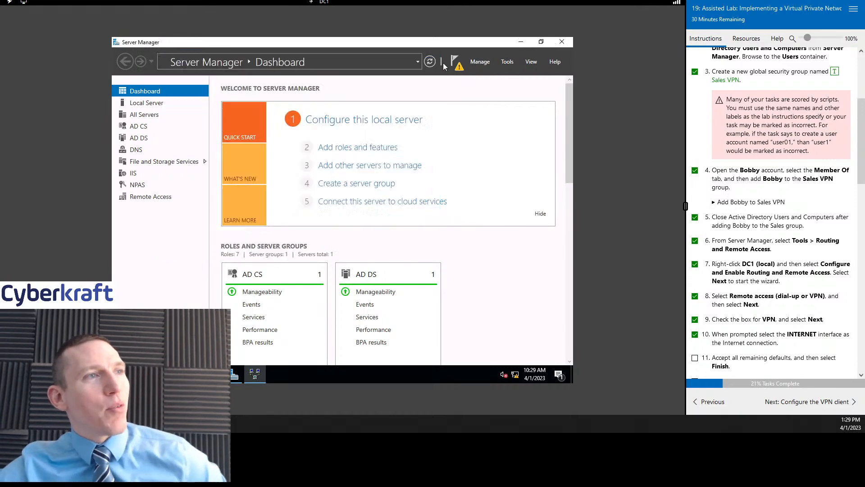
# - Reopen Routing and Remote Access, inspect DC1 (local)'s actions, close it, and launch Remote Access Management
pyautogui.click(505, 61)
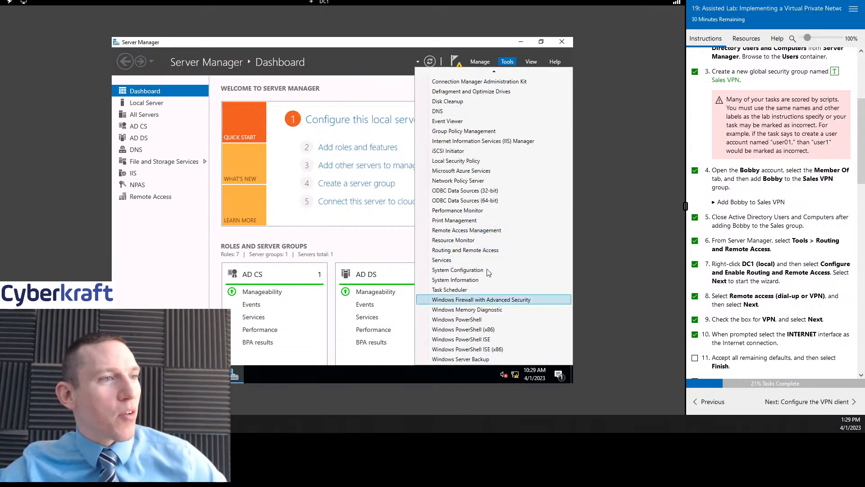
pyautogui.click(464, 251)
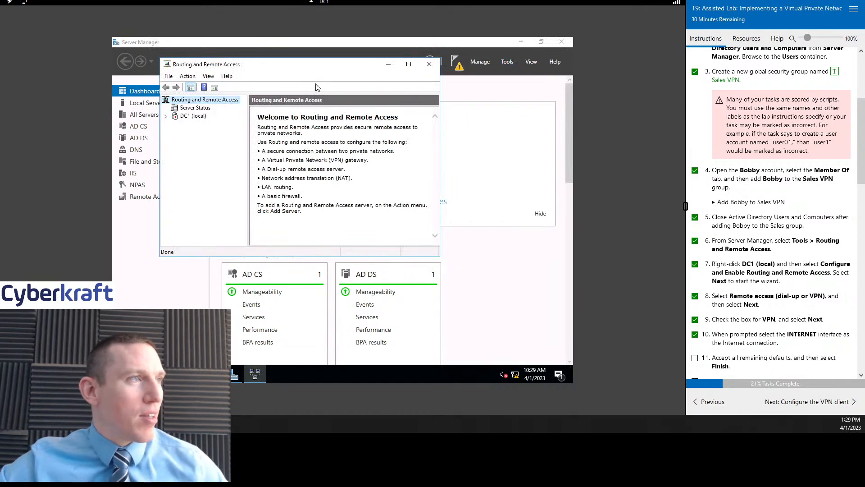
pyautogui.moveTo(303, 66); pyautogui.dragTo(361, 91)
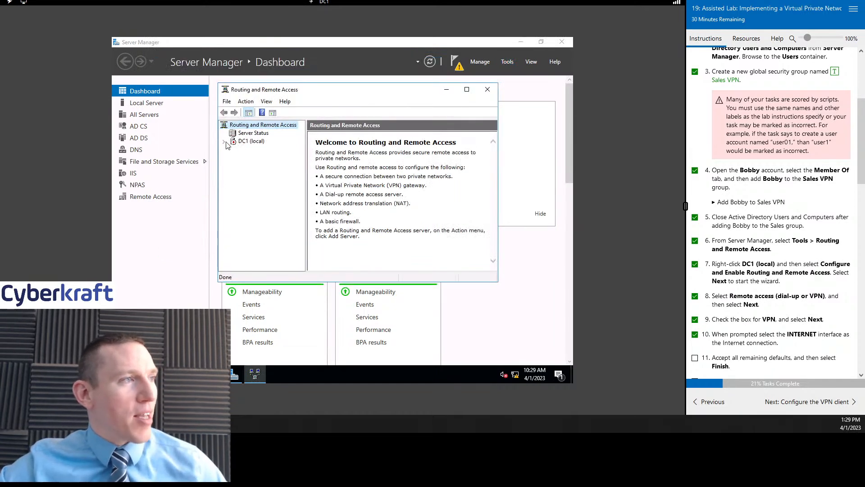
pyautogui.click(253, 142)
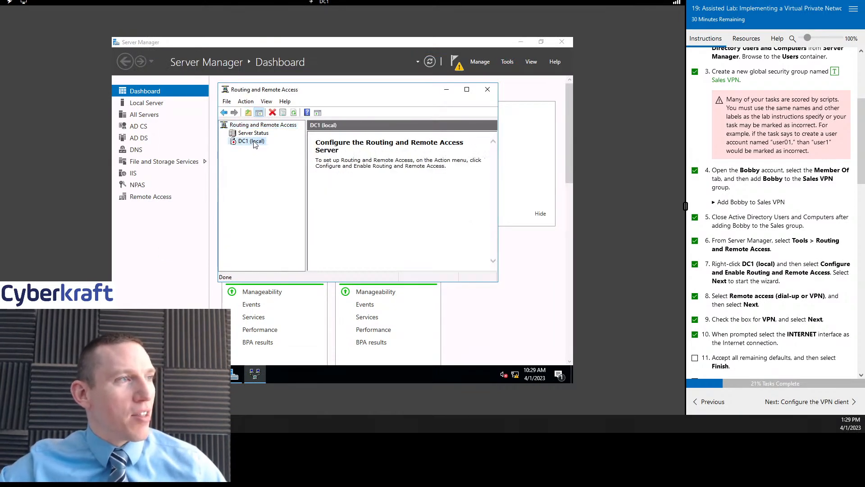
pyautogui.rightClick(254, 142)
pyautogui.click(480, 115)
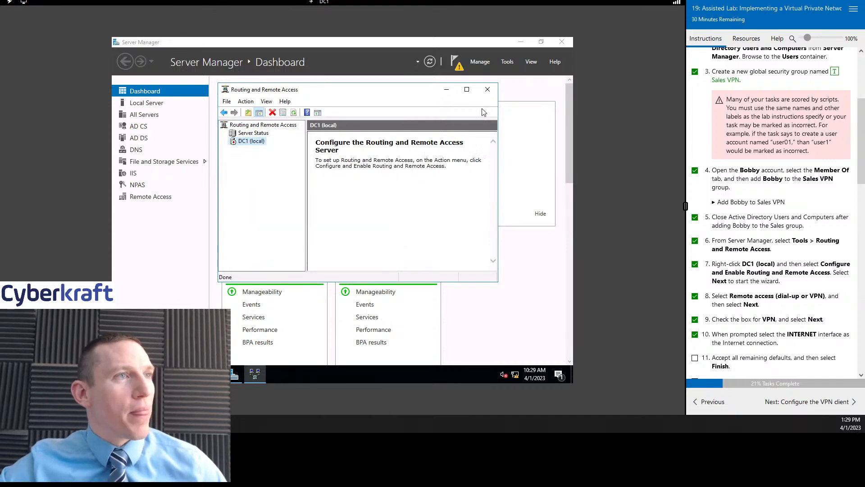
pyautogui.click(488, 89)
pyautogui.click(508, 63)
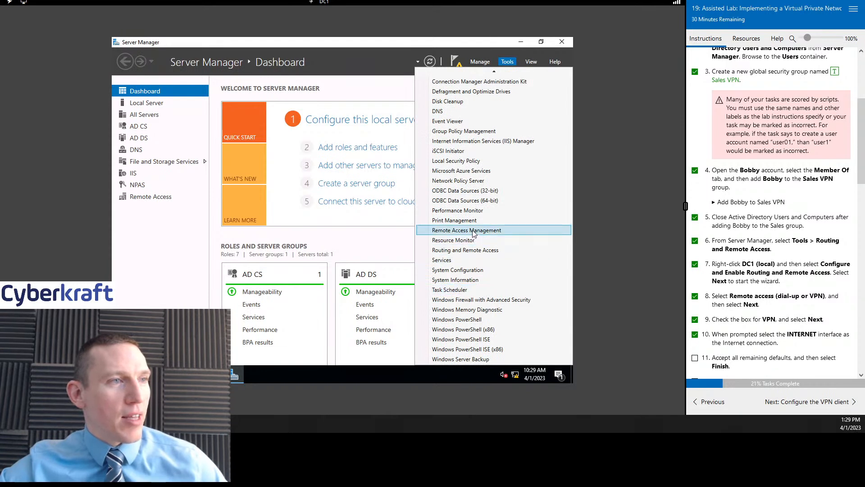
pyautogui.click(477, 232)
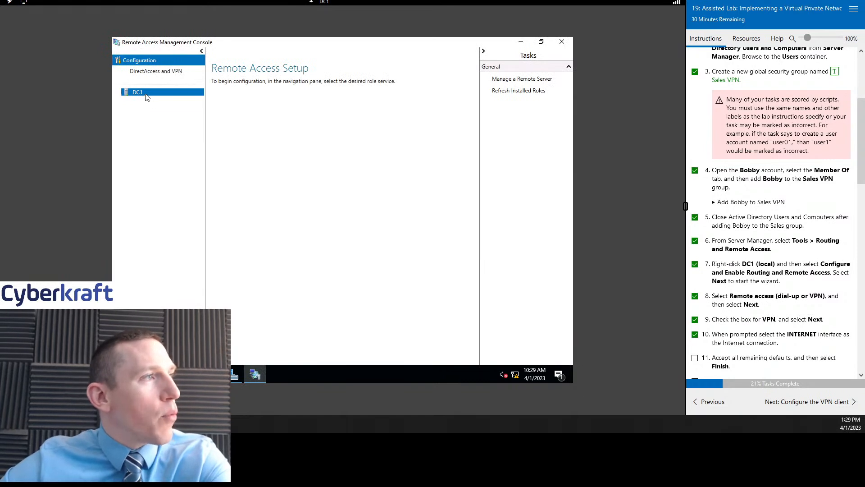
# - Start DirectAccess and VPN setup with Deploy VPN only, then close the RRAS window and the console
pyautogui.click(150, 72)
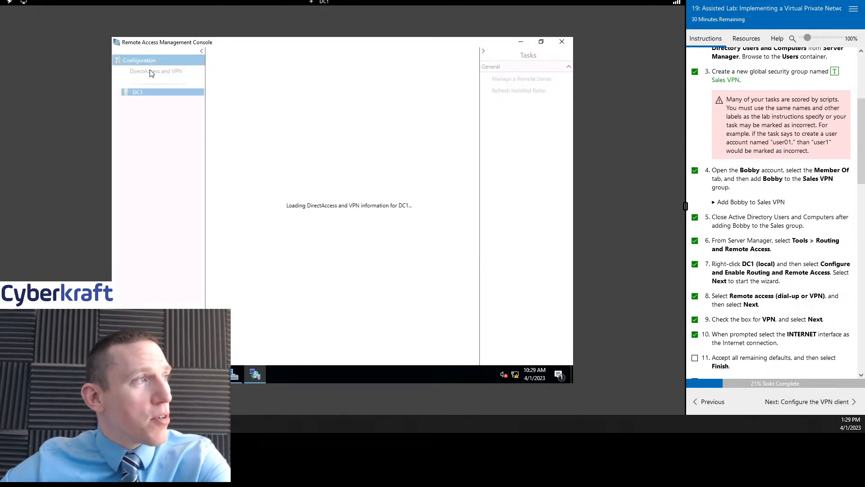
pyautogui.click(274, 167)
pyautogui.click(272, 260)
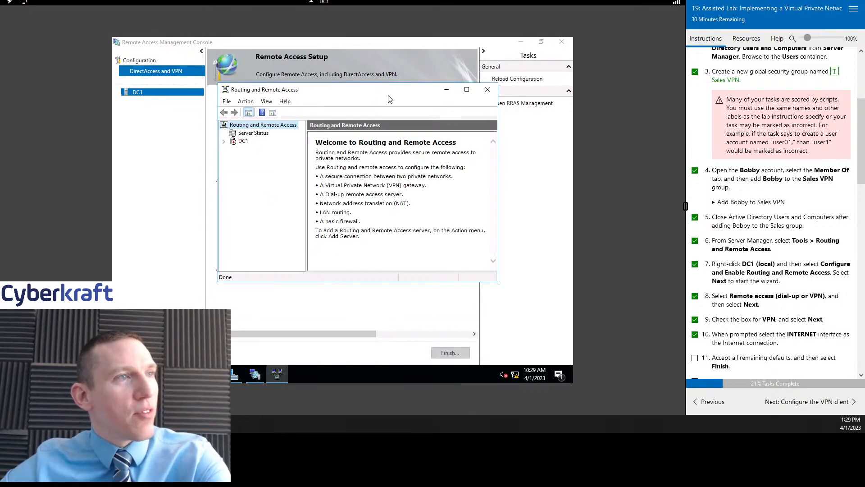
pyautogui.moveTo(386, 100); pyautogui.dragTo(433, 104)
pyautogui.click(227, 153)
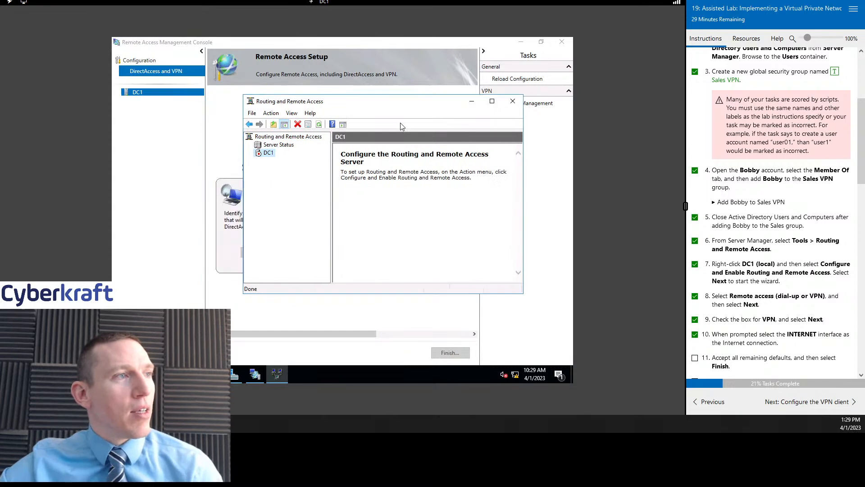
pyautogui.click(513, 101)
pyautogui.click(561, 39)
# - Open Routing and Remote Access and launch Configure and Enable Routing and Remote Access on DC1
pyautogui.scroll(4, 818, 242)
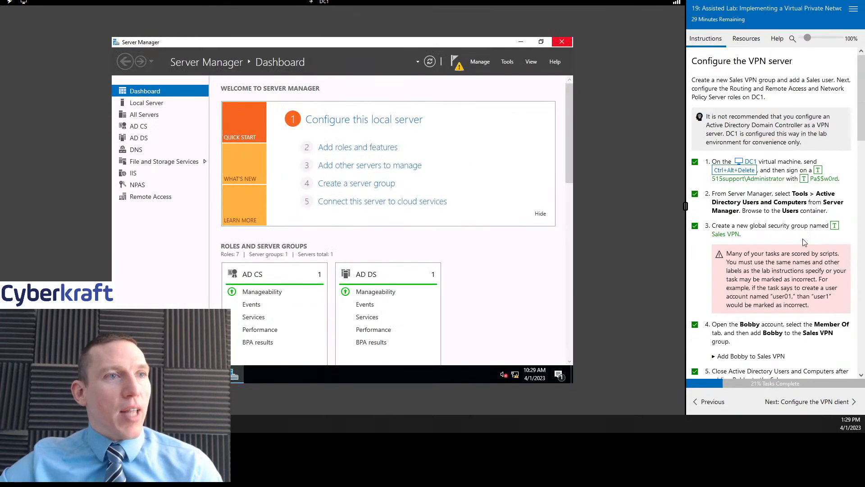
pyautogui.scroll(-12, 817, 242)
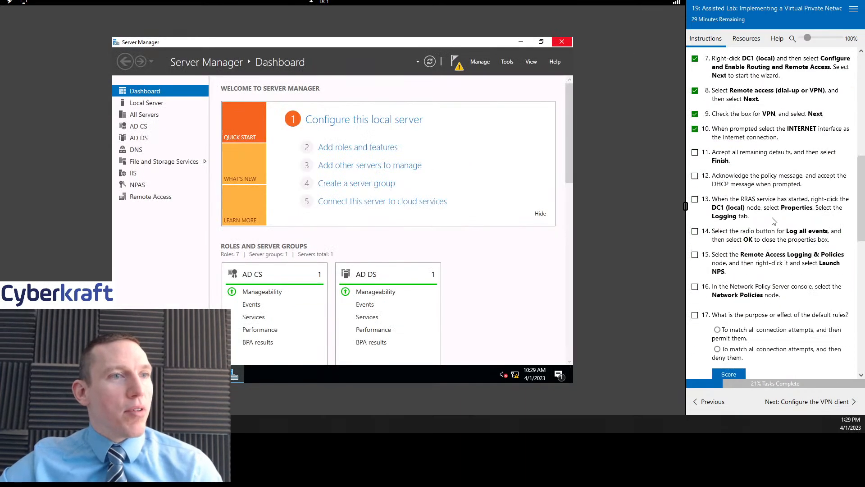
pyautogui.click(508, 61)
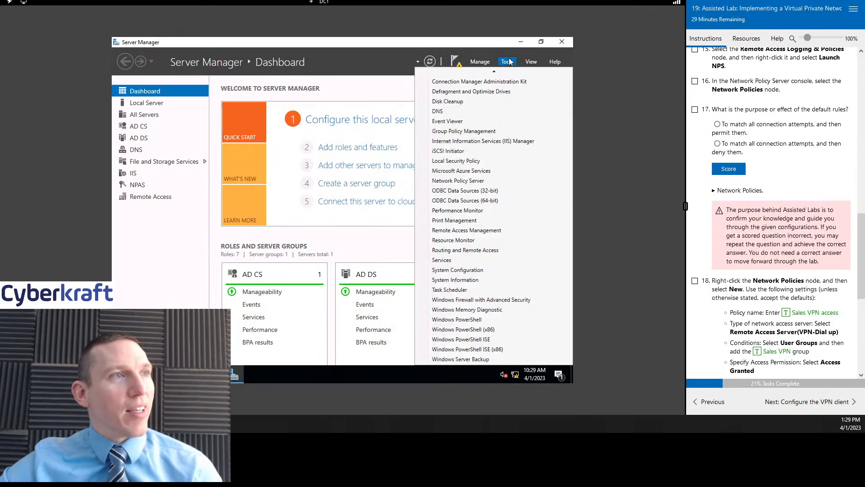
pyautogui.click(476, 250)
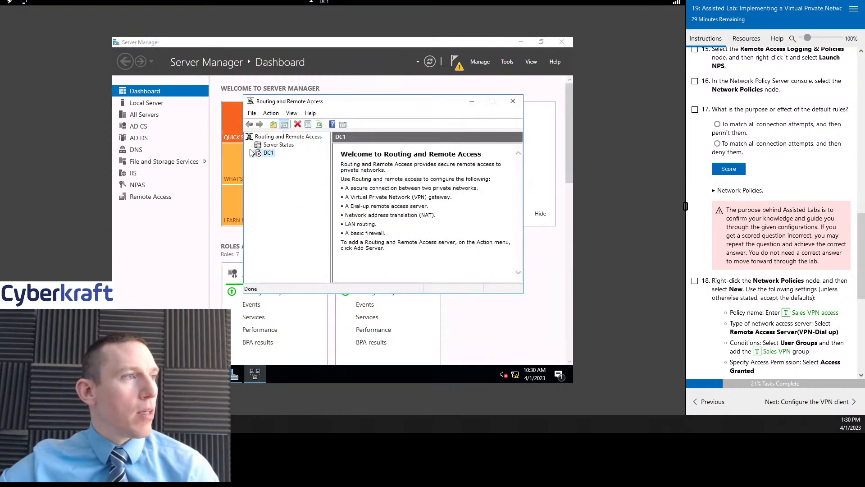
pyautogui.rightClick(268, 154)
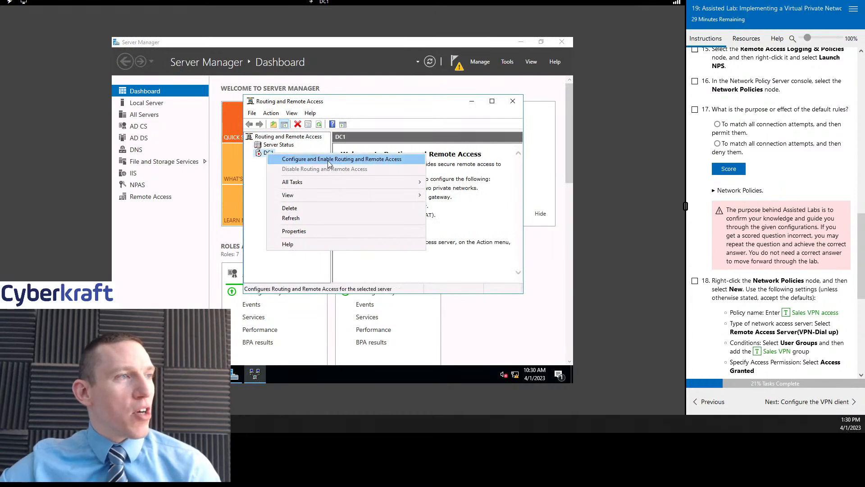
pyautogui.scroll(10, 759, 228)
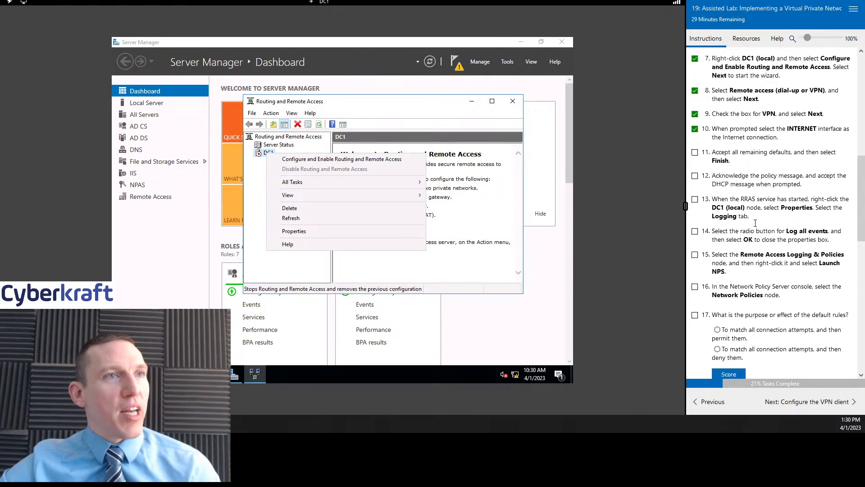
pyautogui.press('Down')
pyautogui.press('Return')
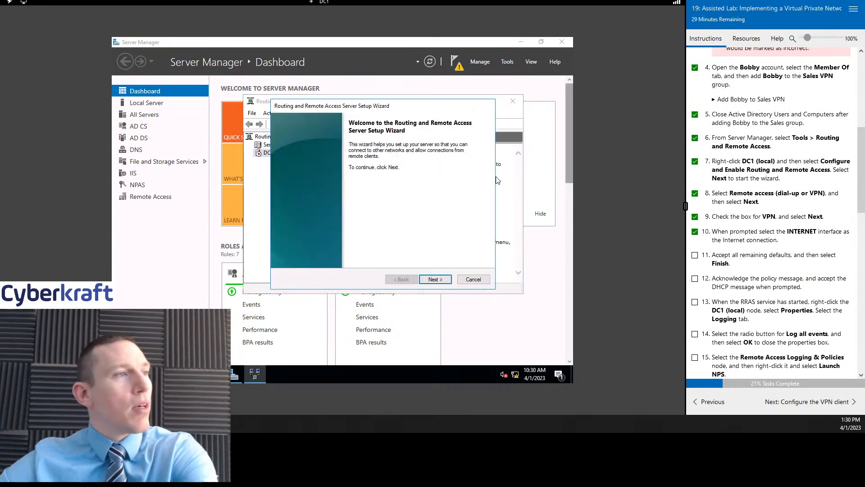
# - Try the Remote access (dial-up or VPN) configuration twice, then cancel the setup wizard
pyautogui.click(435, 279)
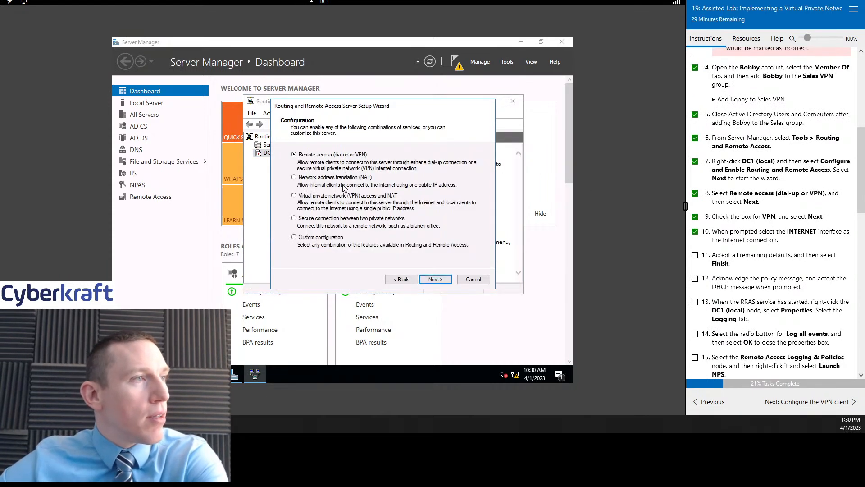
pyautogui.click(435, 278)
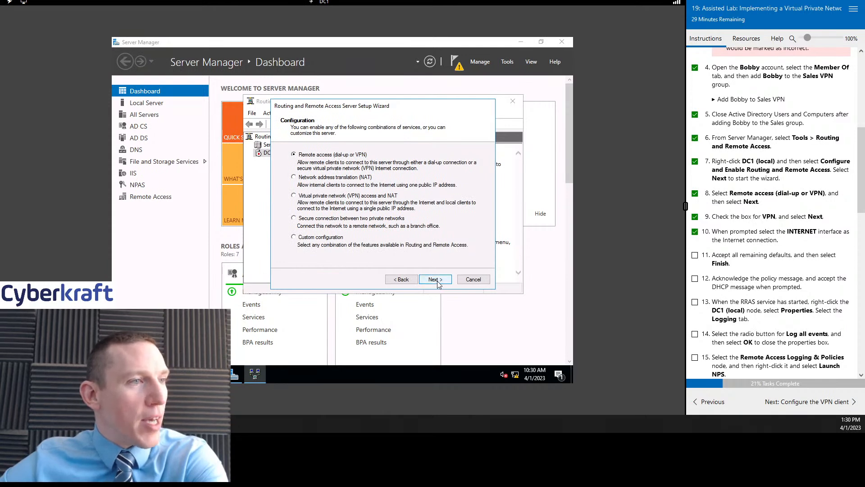
pyautogui.scroll(-3, 827, 179)
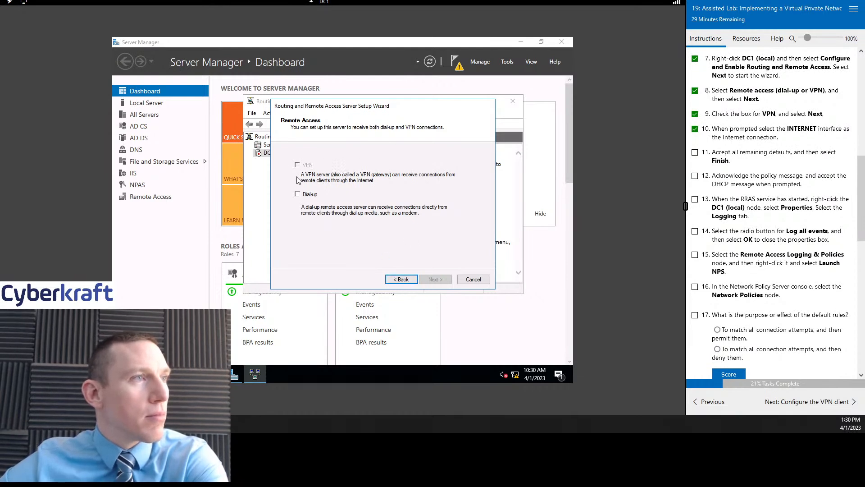
pyautogui.click(387, 280)
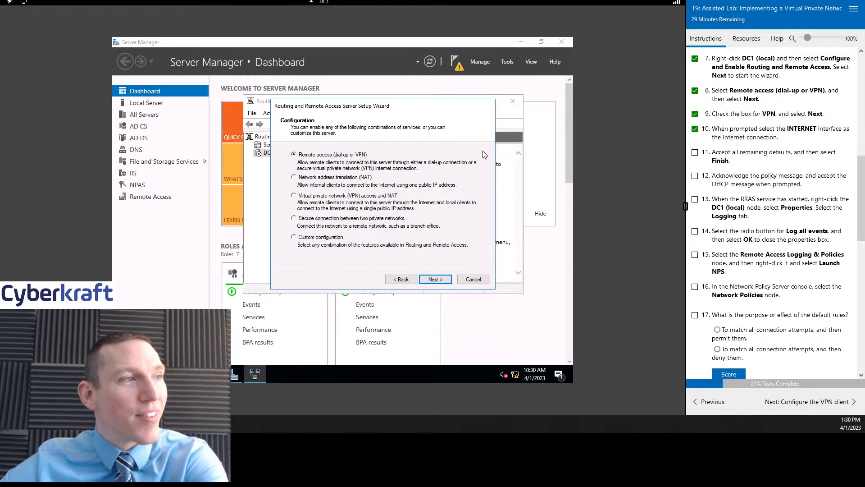
pyautogui.click(293, 177)
pyautogui.click(293, 155)
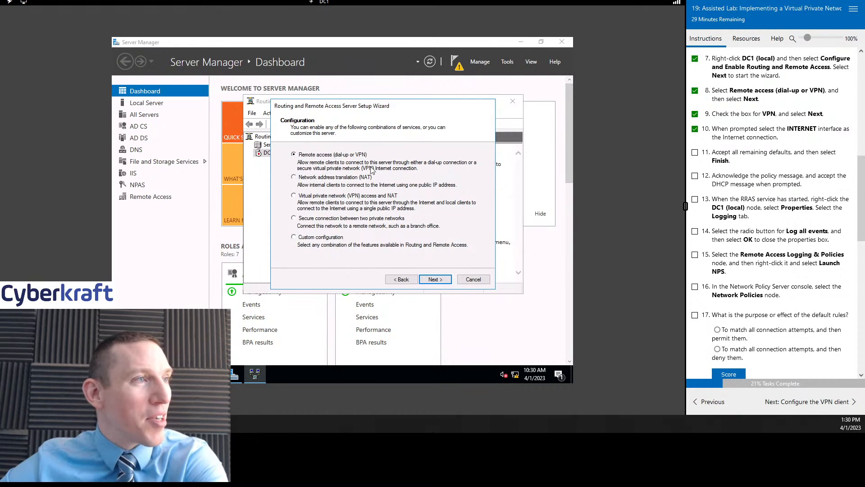
pyautogui.click(435, 279)
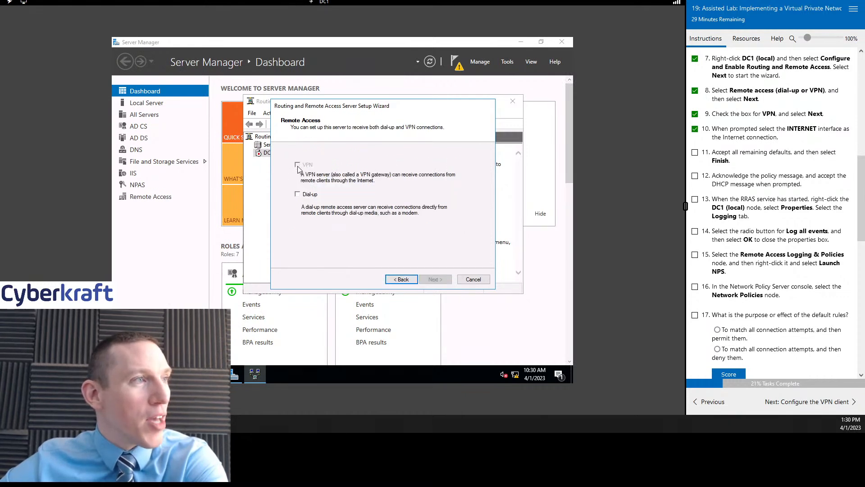
pyautogui.click(473, 279)
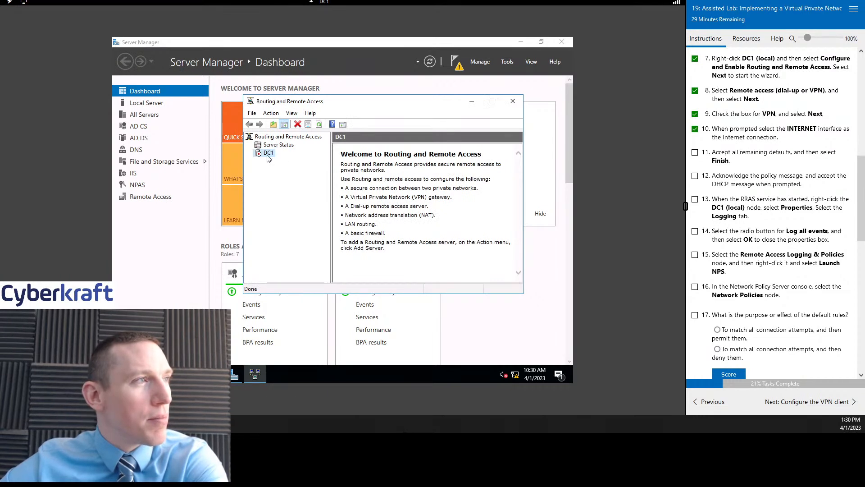
# - Close the routing console and start the Remote Access Getting Started Wizard, choosing Deploy VPN only
pyautogui.click(512, 103)
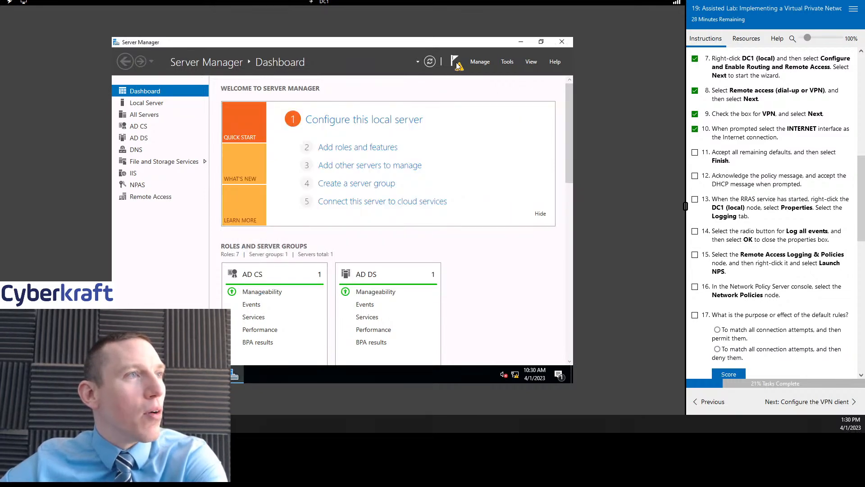
pyautogui.click(456, 63)
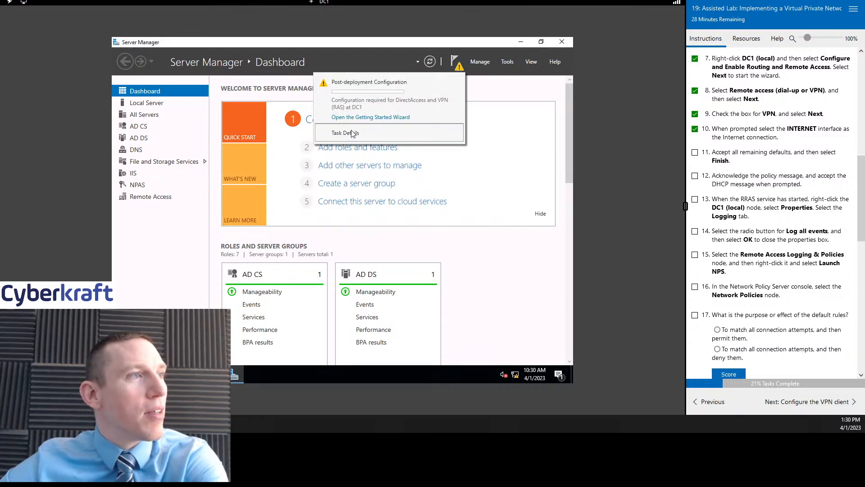
pyautogui.click(370, 117)
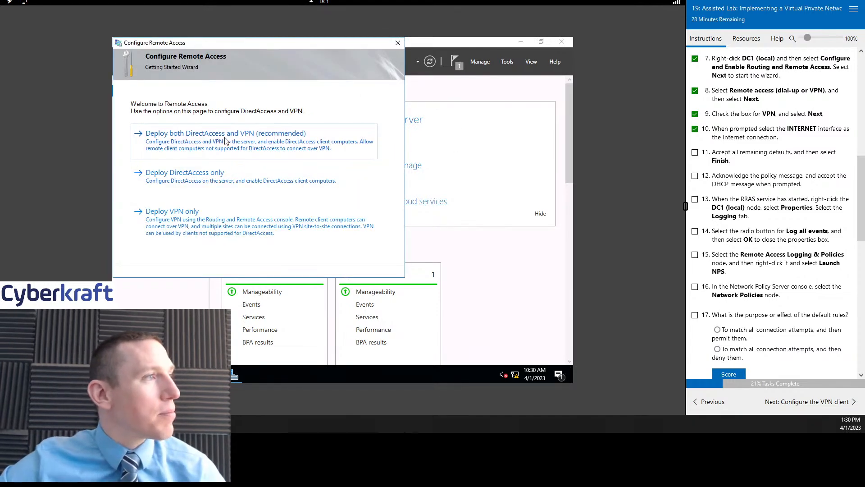
pyautogui.moveTo(288, 45); pyautogui.dragTo(383, 73)
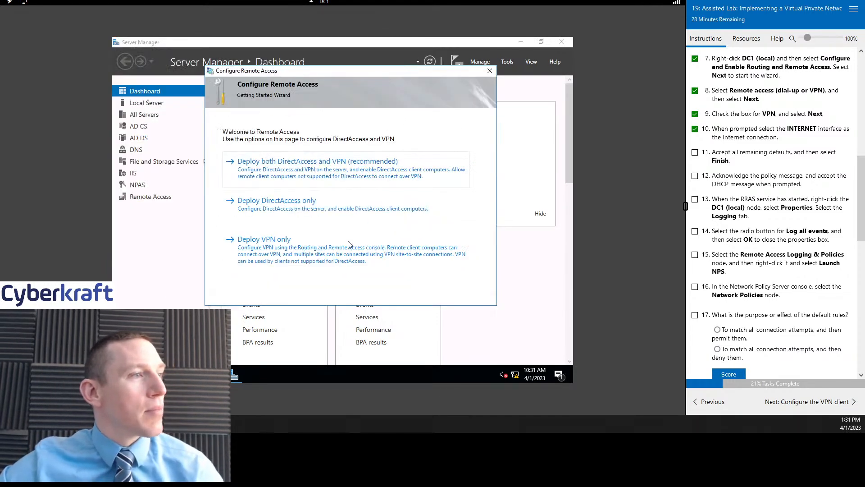
pyautogui.click(366, 233)
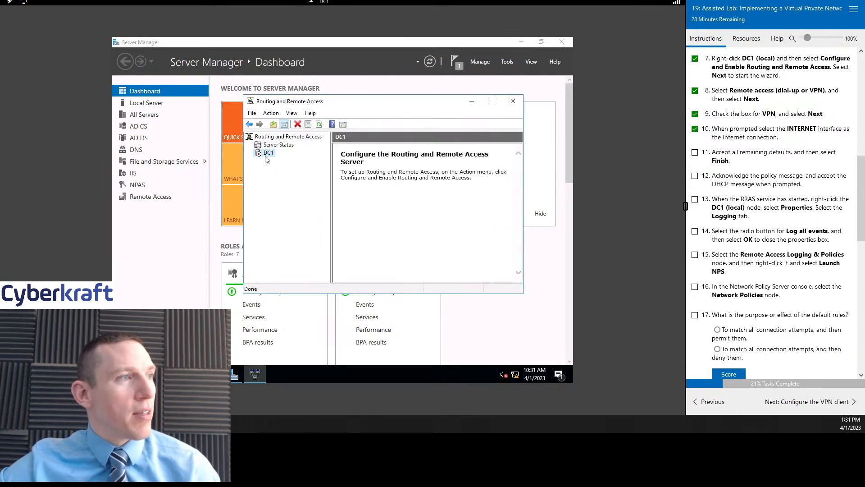
# - Start DC1's Routing and Remote Access setup wizard with remote access and the VPN server option
pyautogui.rightClick(267, 155)
pyautogui.click(277, 160)
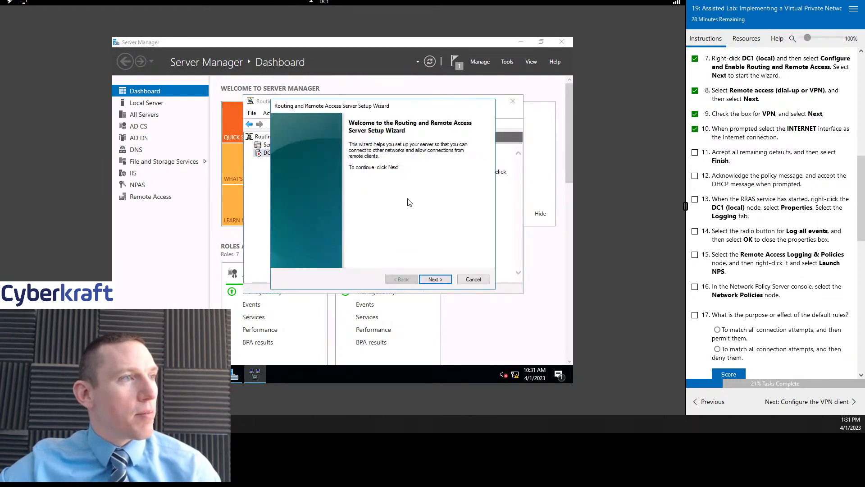
pyautogui.click(433, 280)
pyautogui.click(436, 280)
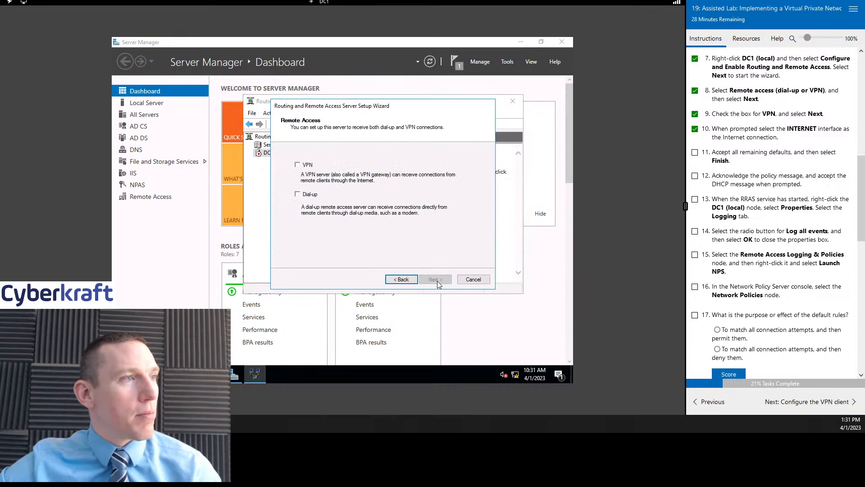
pyautogui.click(297, 166)
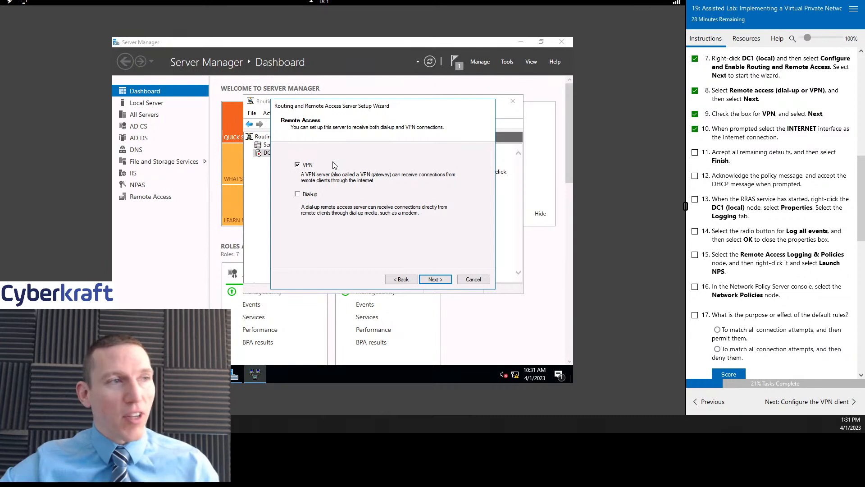
pyautogui.click(441, 281)
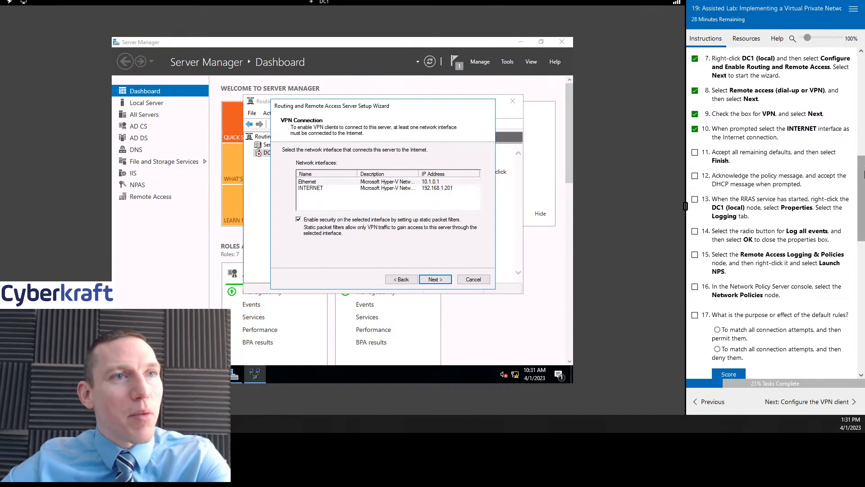
# - Pick INTERNET as the Internet-facing interface, keeping automatic IP assignment and no RADIUS server
pyautogui.scroll(-2, 860, 171)
pyautogui.scroll(3, 857, 170)
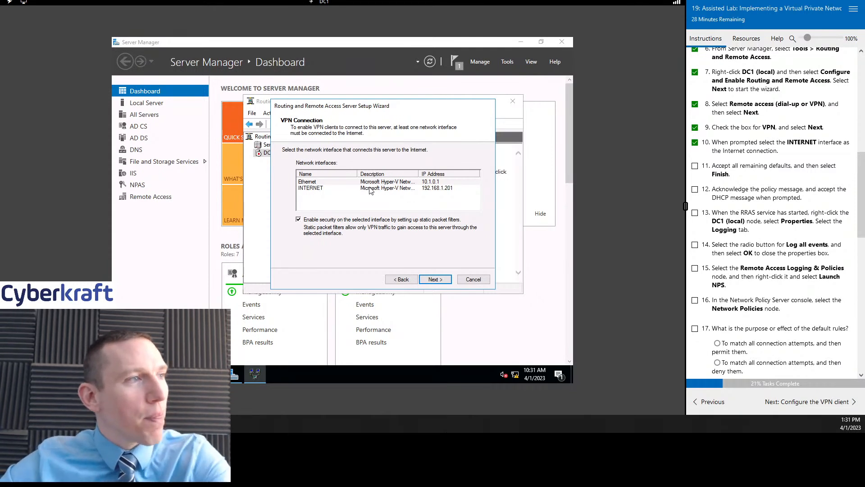
pyautogui.click(346, 188)
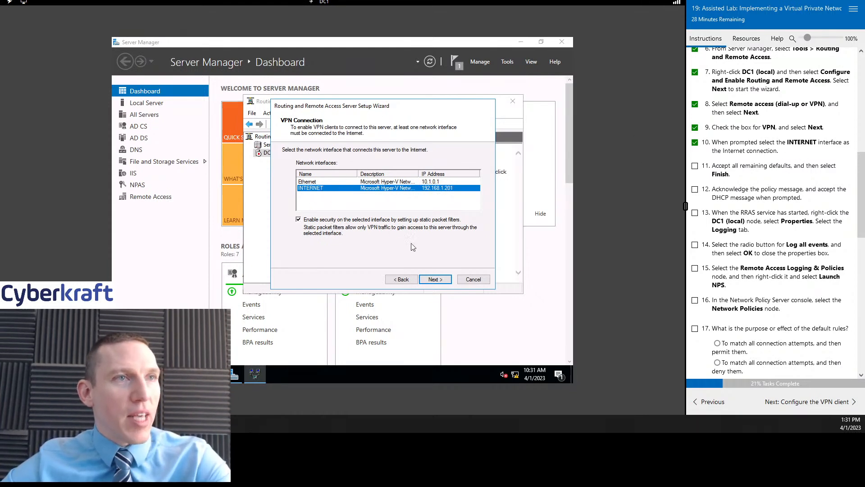
pyautogui.click(435, 280)
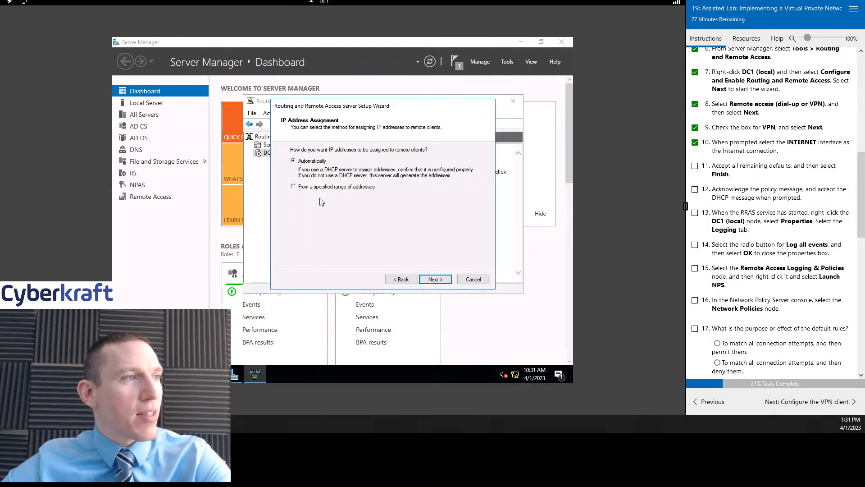
pyautogui.click(435, 279)
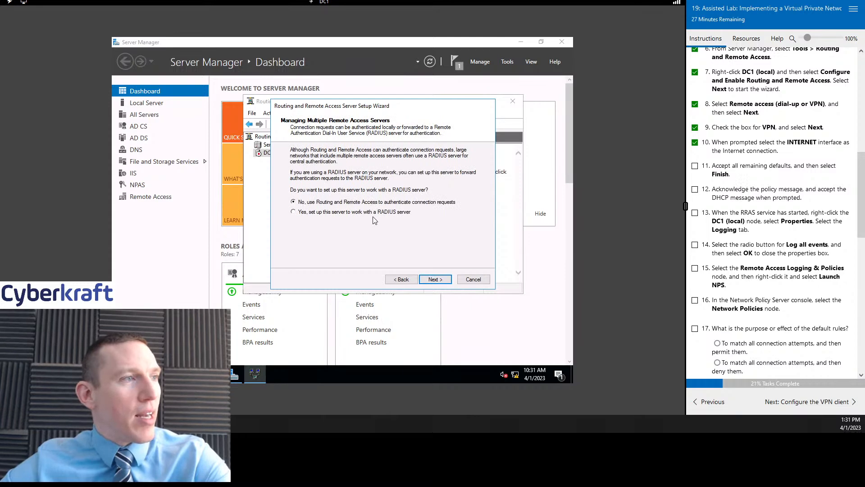
pyautogui.scroll(-1, 776, 157)
pyautogui.scroll(1, 776, 158)
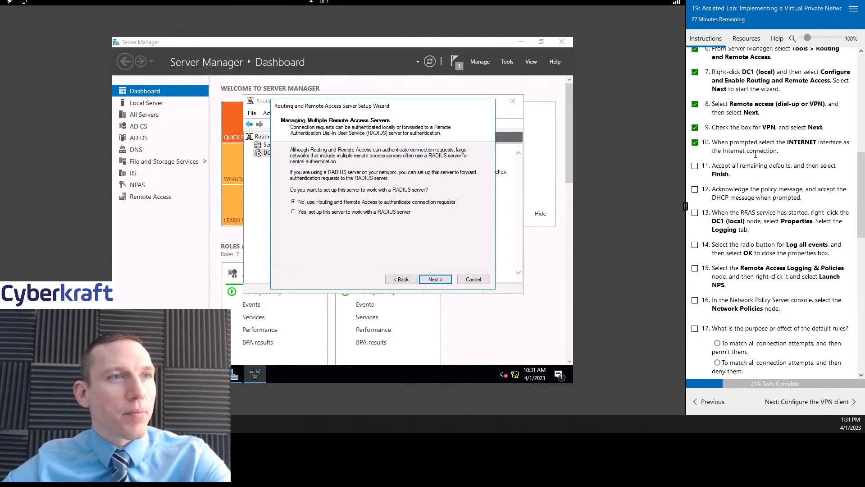
pyautogui.click(695, 166)
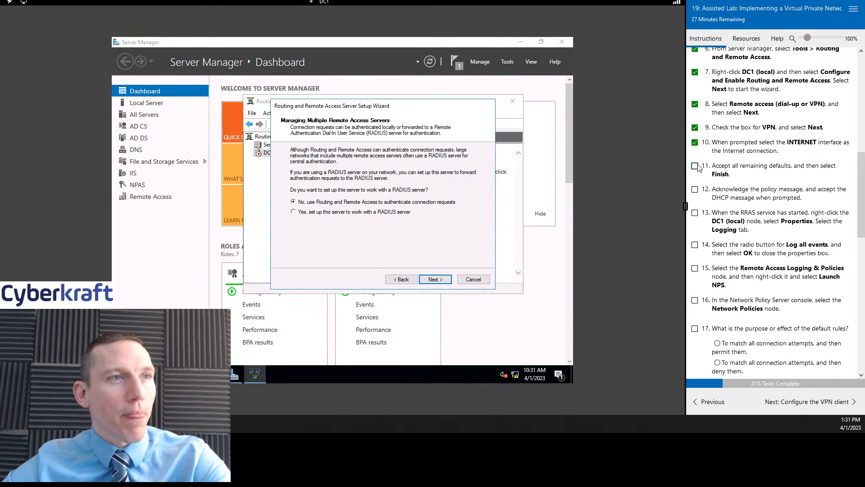
pyautogui.click(435, 279)
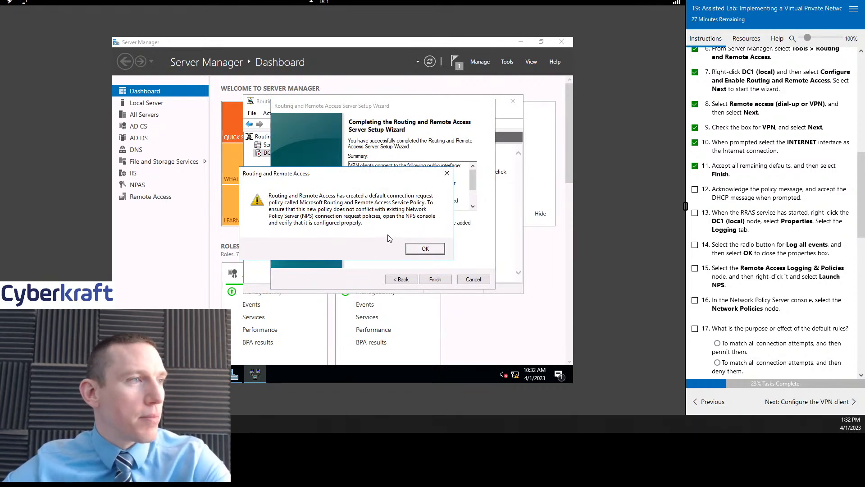
# - Acknowledge the connection policy warning and the DHCP Relay notice so DC1's VPN service starts
pyautogui.click(426, 249)
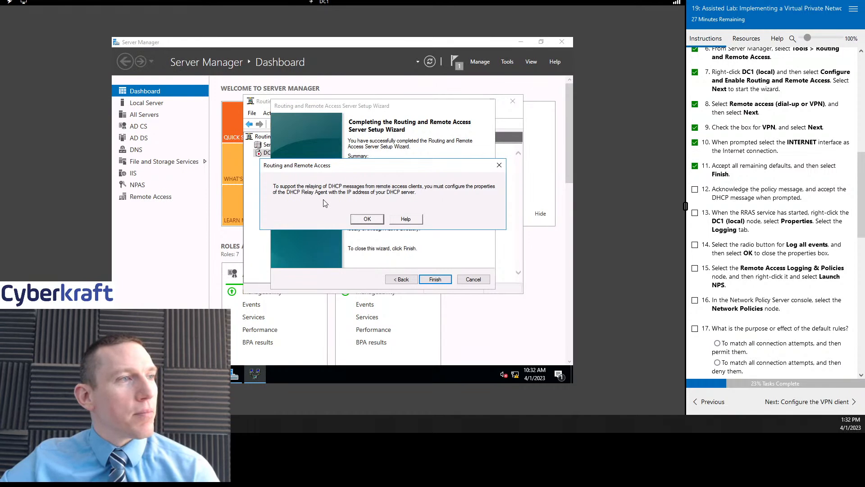
pyautogui.click(367, 219)
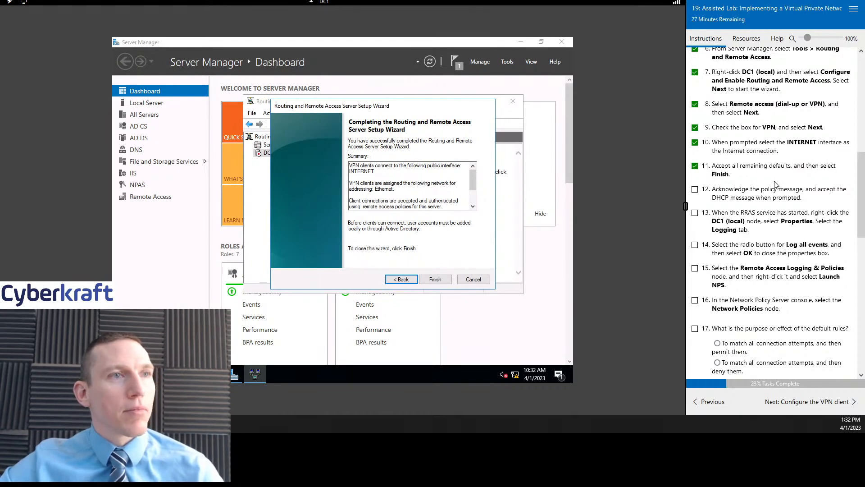
pyautogui.scroll(-1, 761, 187)
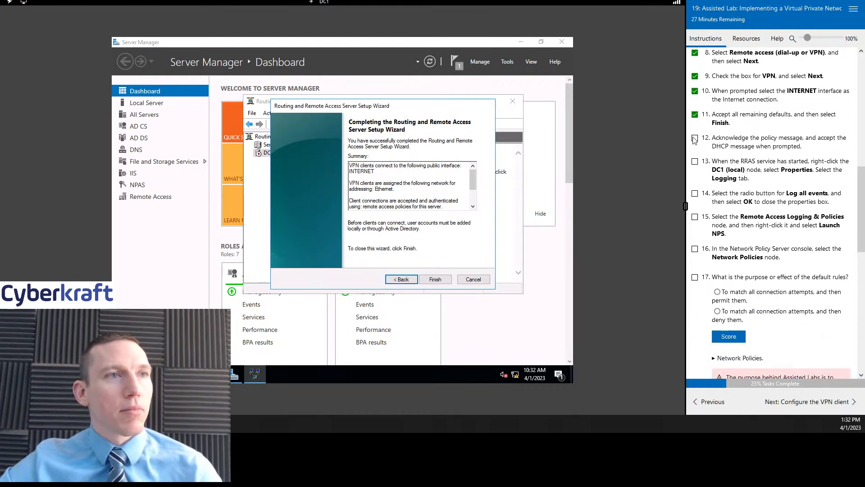
pyautogui.scroll(-1, 789, 241)
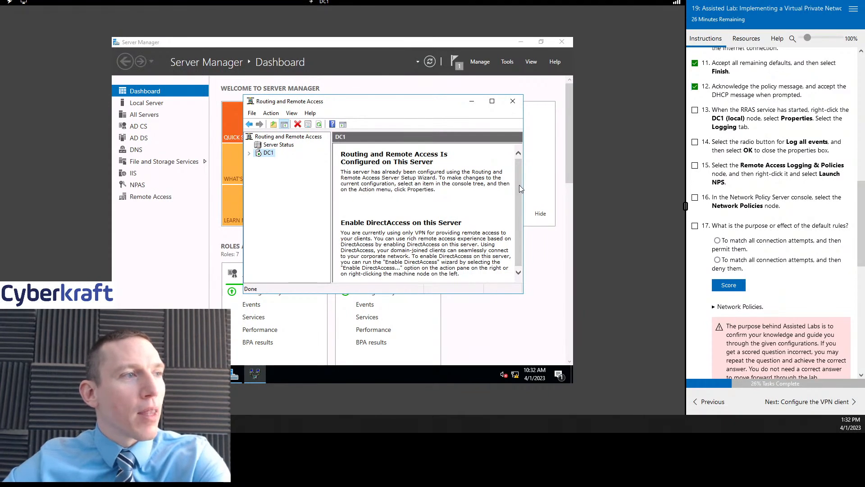
# - Set DC1's Routing and Remote Access logging level to Log all events
pyautogui.moveTo(519, 183); pyautogui.dragTo(520, 198)
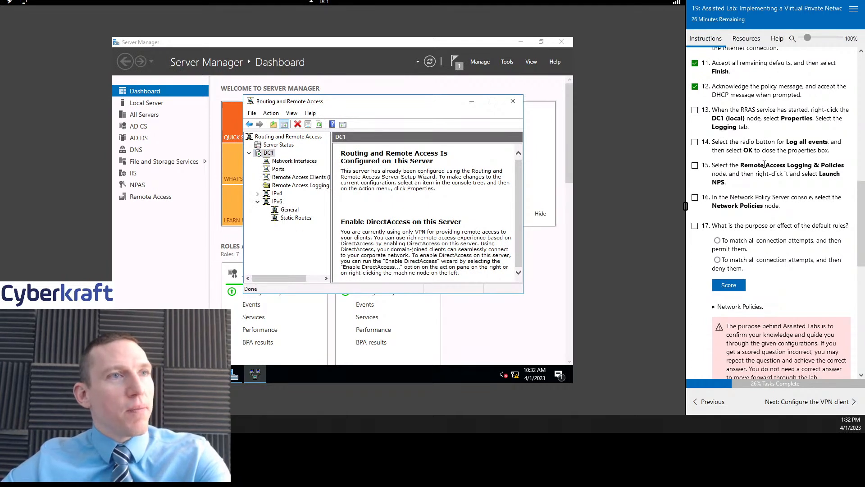
pyautogui.scroll(-1, 778, 156)
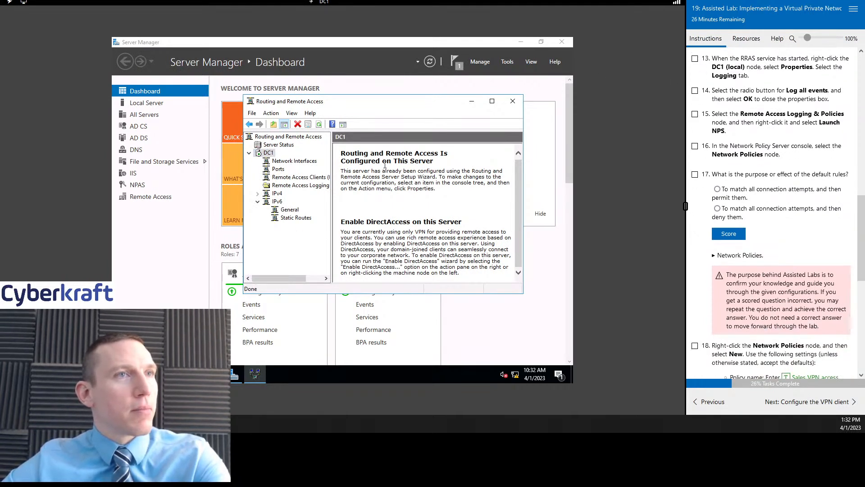
pyautogui.rightClick(268, 153)
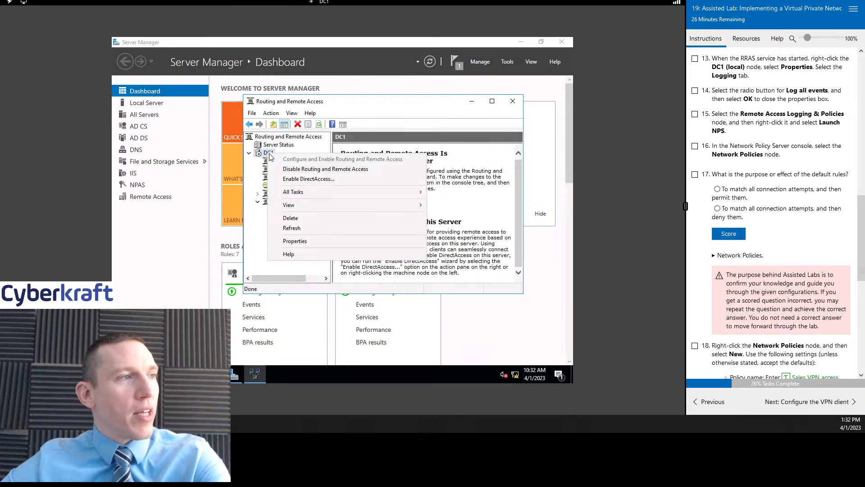
pyautogui.click(317, 243)
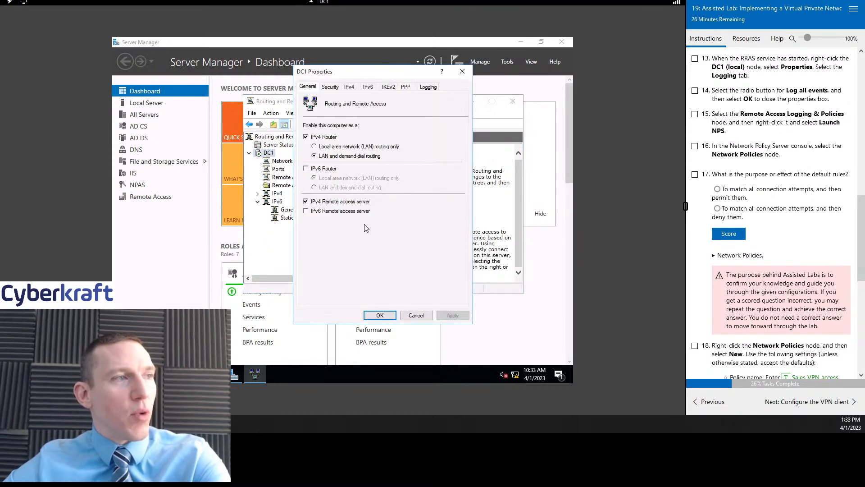
pyautogui.click(429, 87)
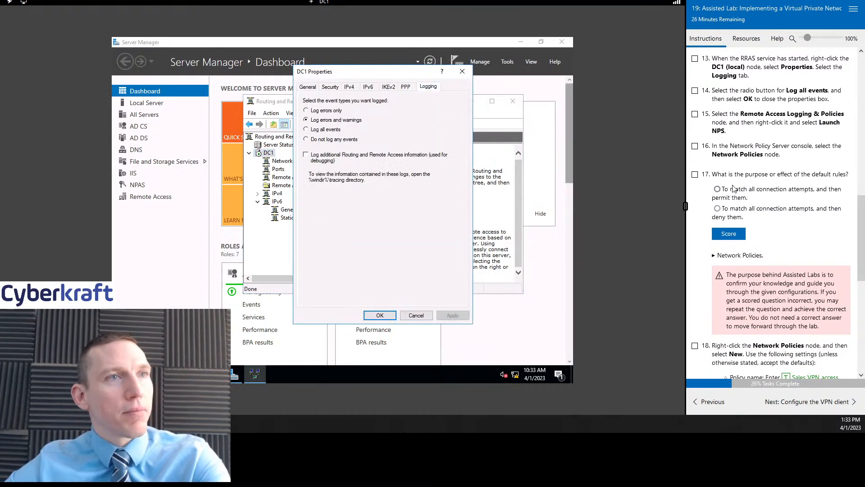
pyautogui.click(306, 130)
pyautogui.click(453, 315)
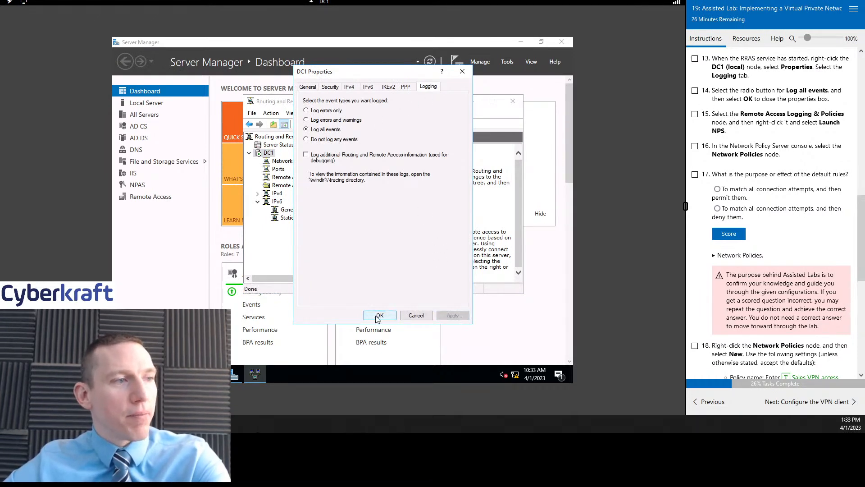
pyautogui.click(379, 316)
# - Check off lab step 14 and expand the Remote Access Logging & Policies details
pyautogui.click(695, 90)
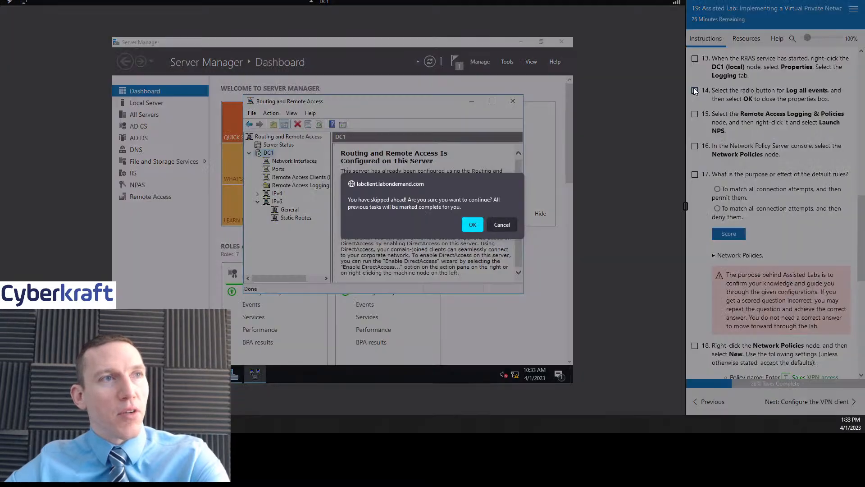
pyautogui.click(471, 223)
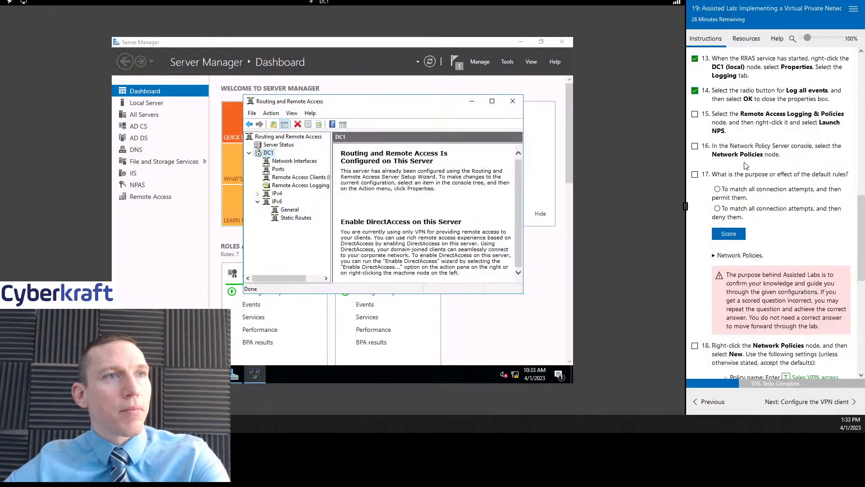
pyautogui.scroll(-1, 757, 166)
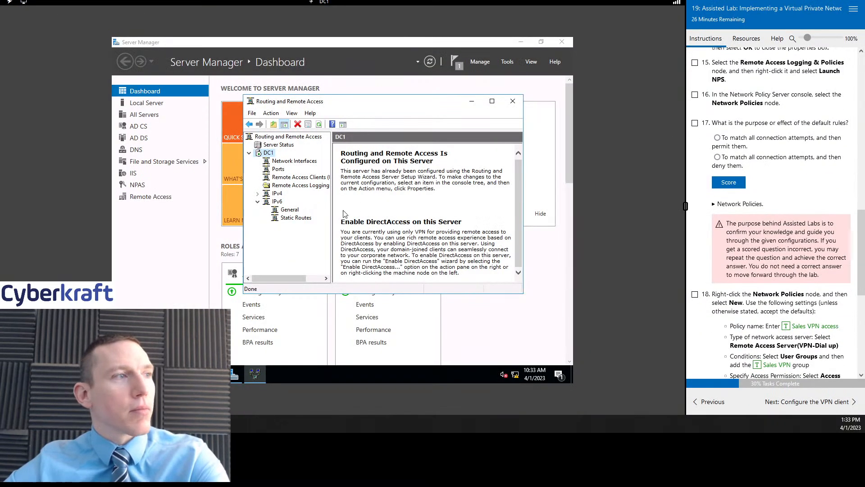
pyautogui.click(310, 186)
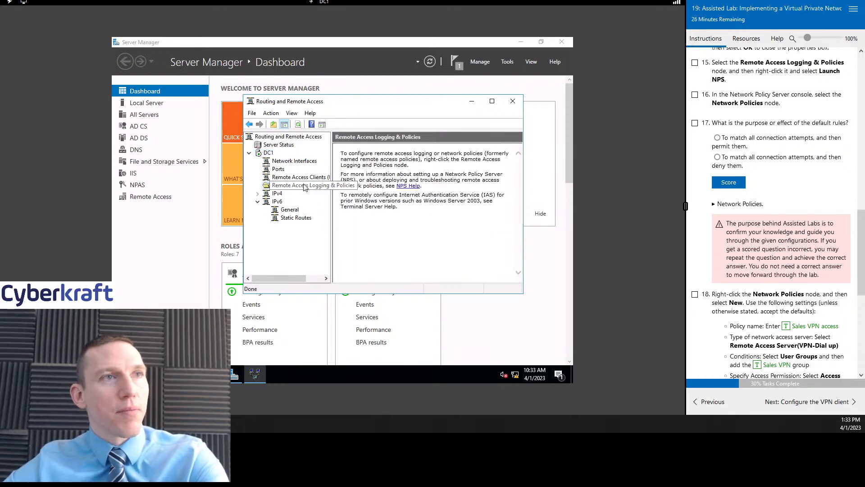
# - Launch the Network Policy Server console from Remote Access Logging & Policies
pyautogui.rightClick(305, 188)
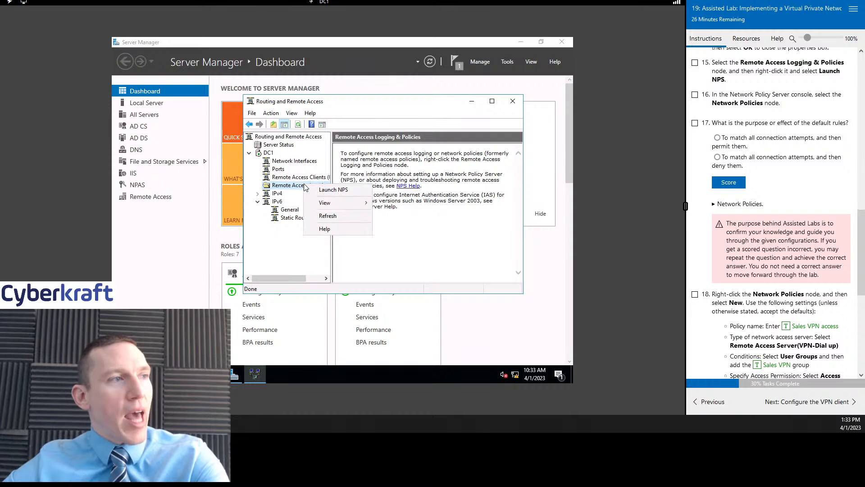
pyautogui.click(347, 190)
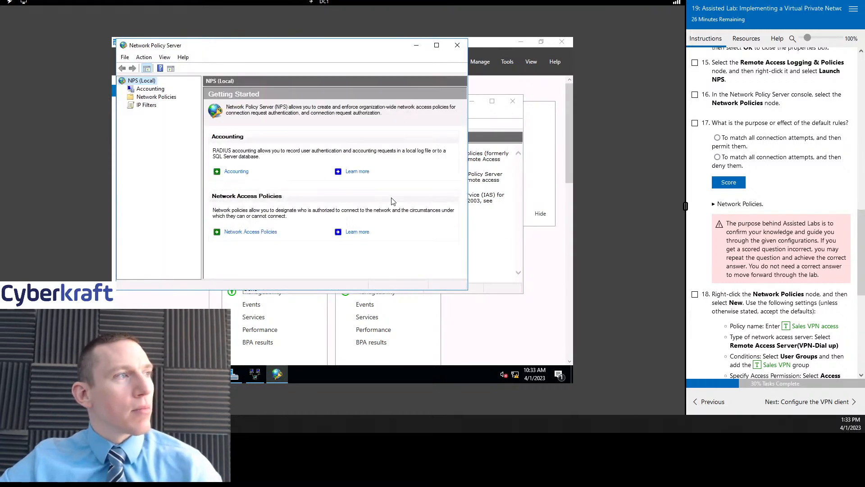
pyautogui.moveTo(293, 50); pyautogui.dragTo(319, 68)
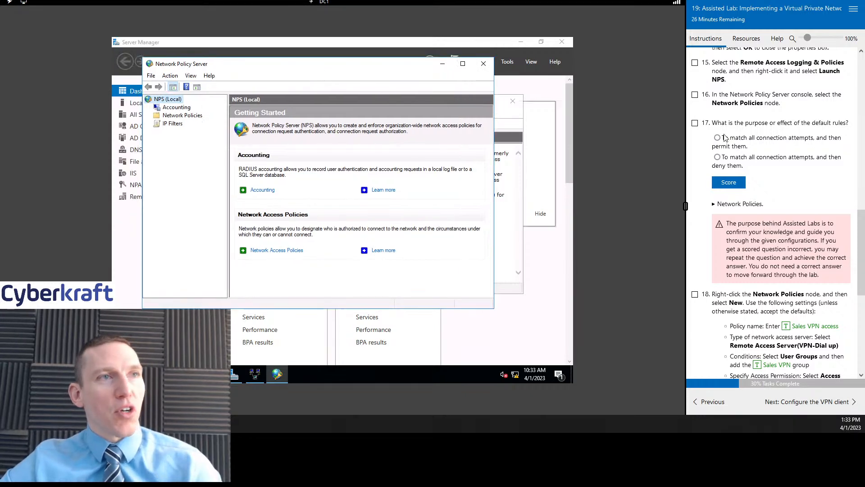
pyautogui.click(694, 63)
pyautogui.scroll(-1, 762, 133)
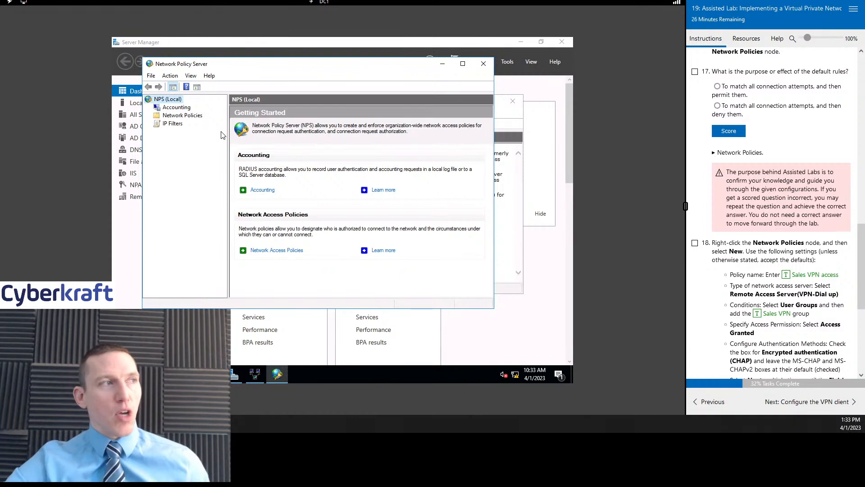
# - List the network policies and widen the view to show the two Deny Access policies' Source column
pyautogui.click(182, 116)
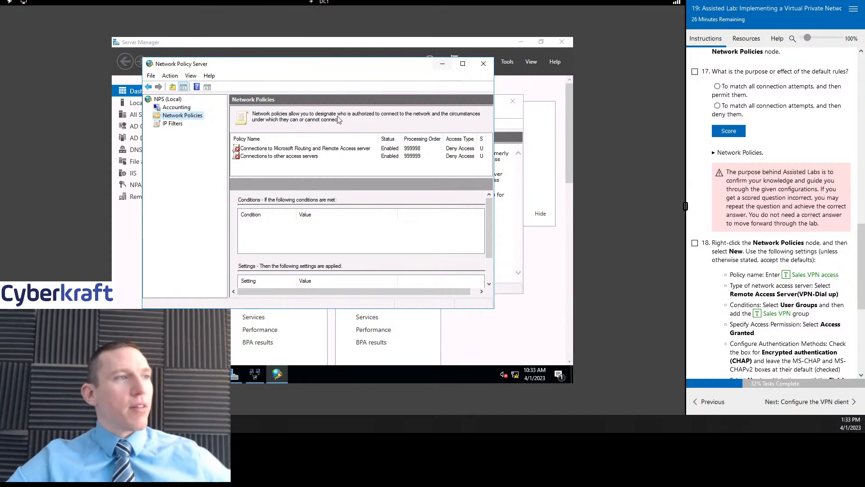
pyautogui.scroll(1, 777, 148)
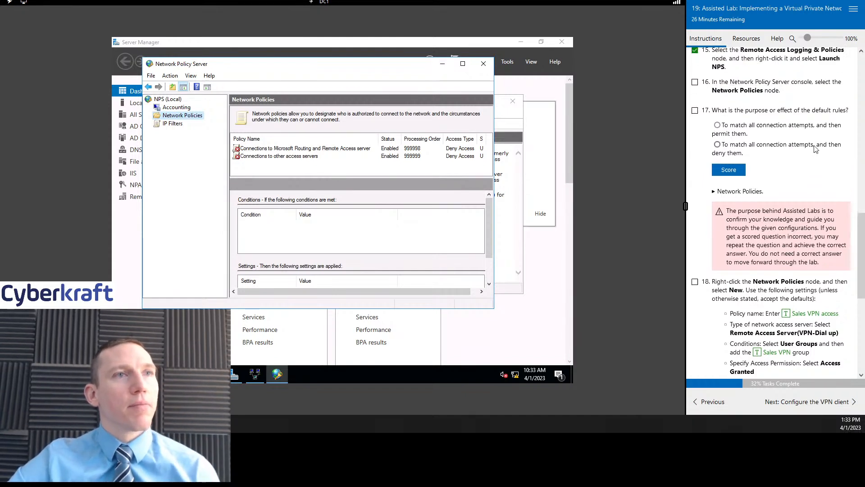
pyautogui.click(694, 95)
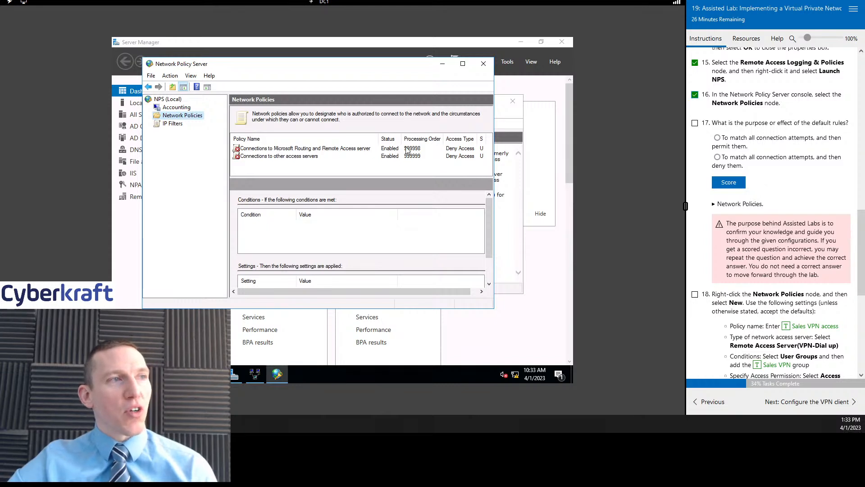
pyautogui.moveTo(494, 154); pyautogui.dragTo(553, 158)
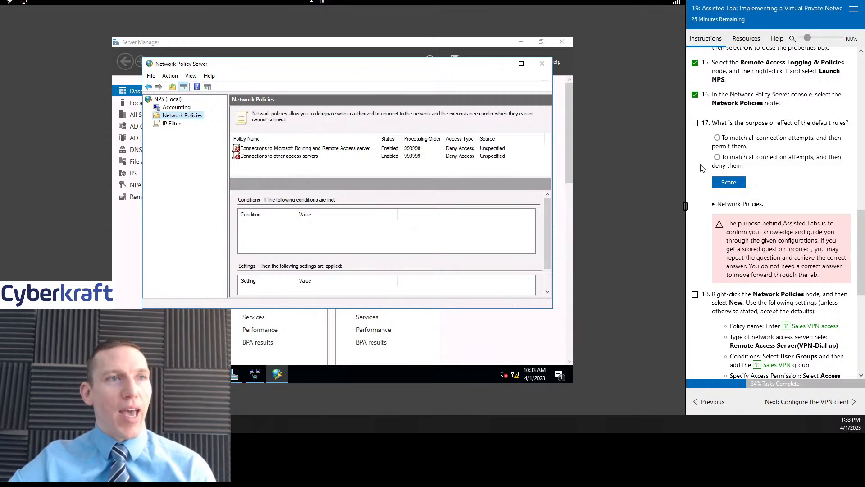
pyautogui.click(695, 124)
# - Answer the lab quiz that default policies deny all connections and read the Network Policies notes
pyautogui.click(718, 158)
pyautogui.click(739, 182)
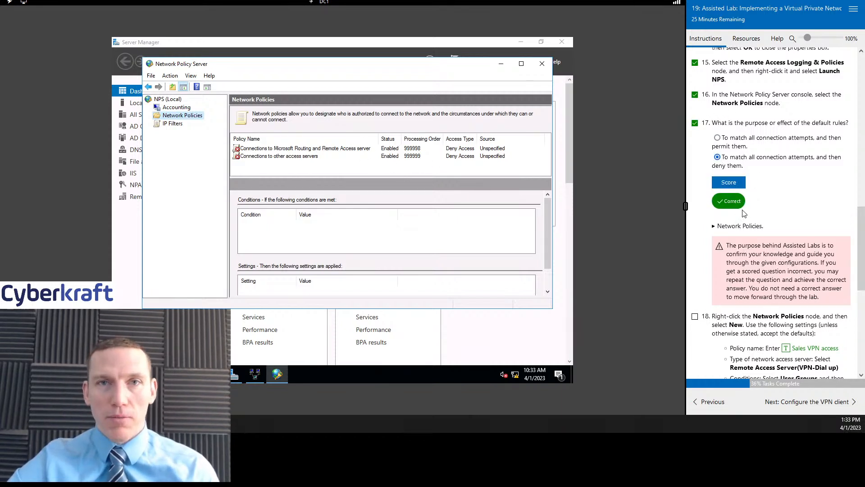
pyautogui.scroll(-1, 741, 216)
pyautogui.scroll(-1, 805, 191)
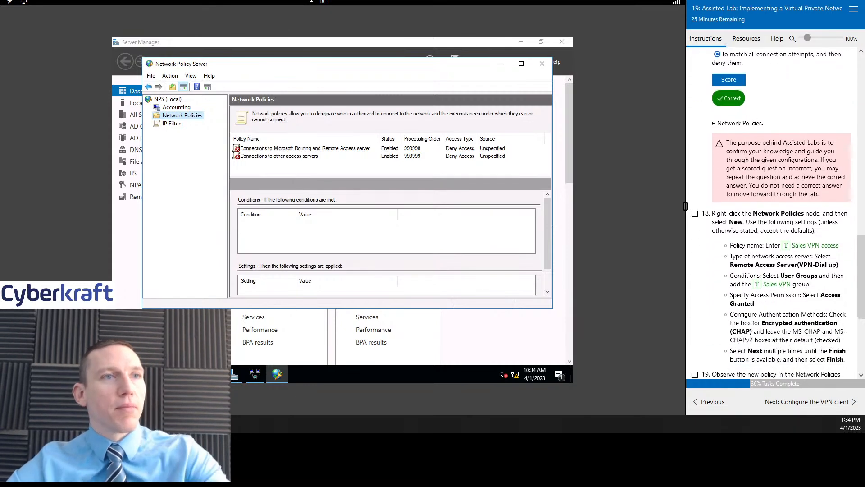
pyautogui.click(713, 124)
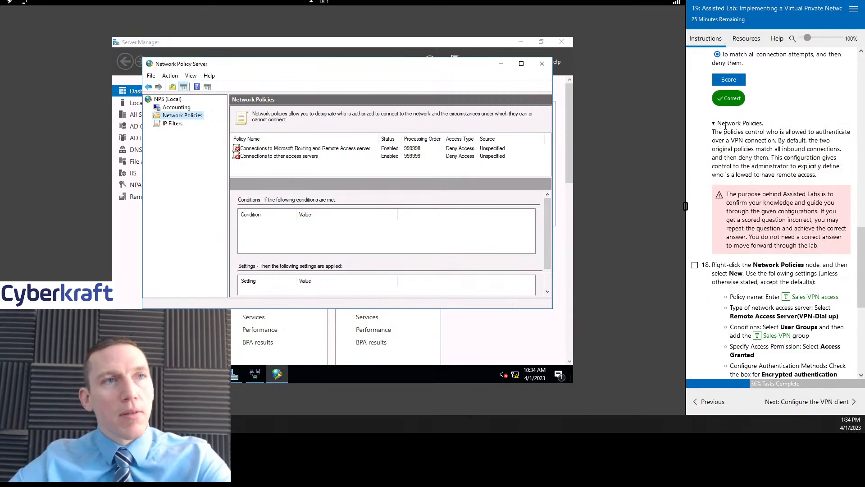
pyautogui.scroll(-1, 804, 168)
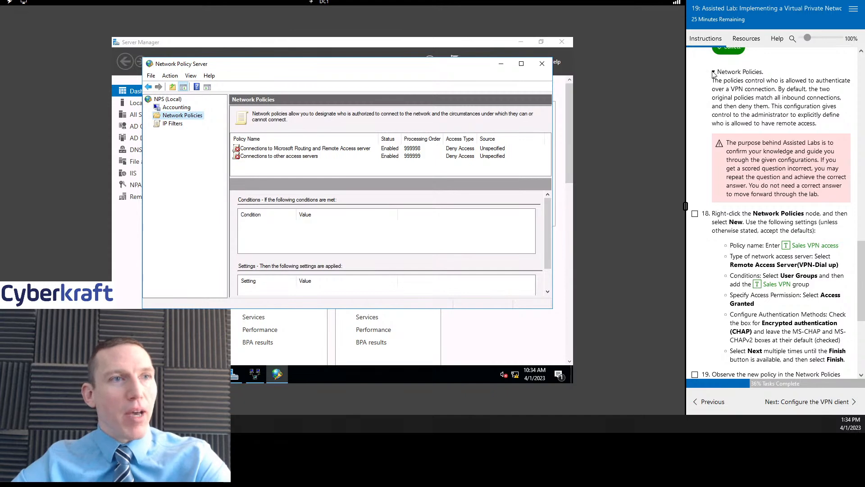
pyautogui.scroll(-3, 783, 180)
pyautogui.scroll(1, 783, 180)
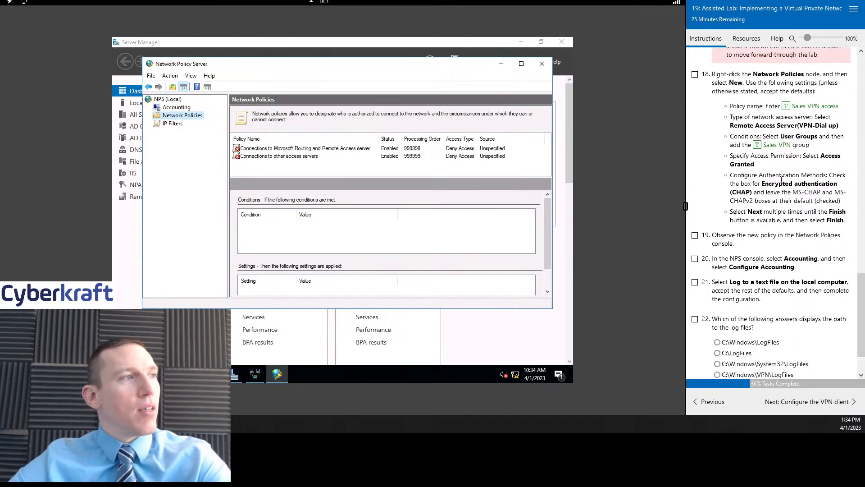
# - Begin a new network policy from the Network Policies node
pyautogui.rightClick(177, 116)
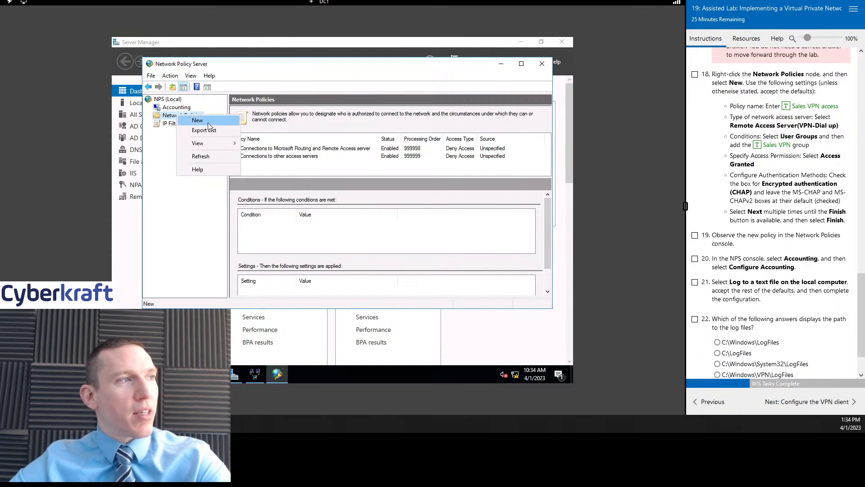
pyautogui.click(216, 92)
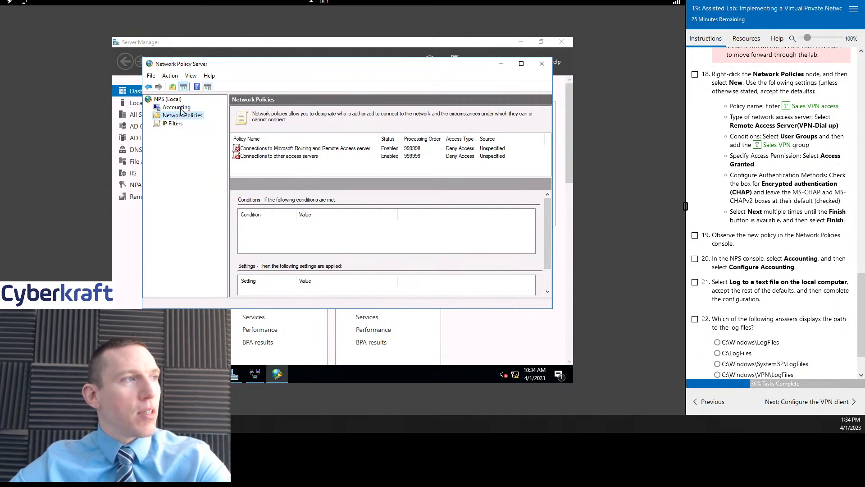
pyautogui.click(170, 75)
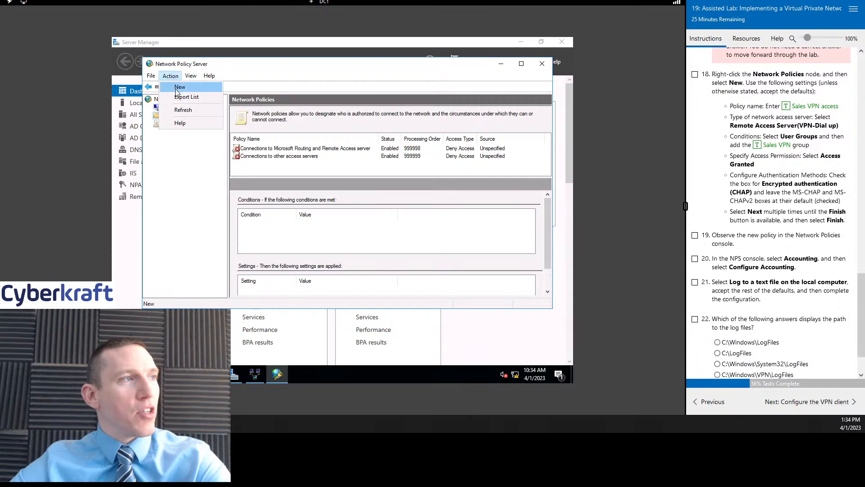
pyautogui.click(179, 87)
pyautogui.rightClick(180, 117)
pyautogui.click(193, 121)
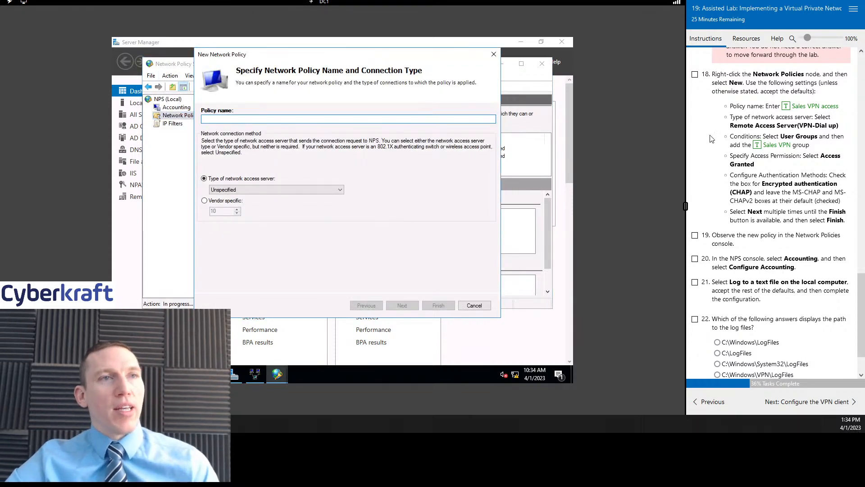
# - Name the policy 'Sales VPN access' with server type Remote Access Server (VPN-Dial up)
pyautogui.write('Sa')
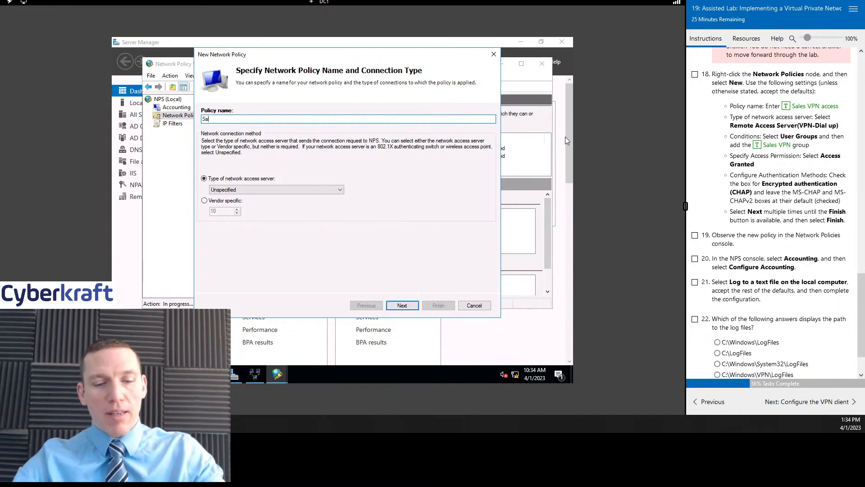
pyautogui.write('les VPN A')
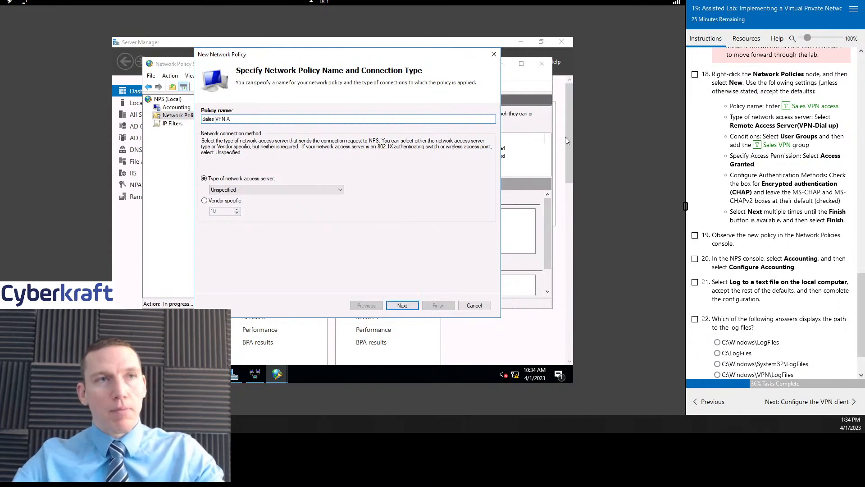
pyautogui.write('access')
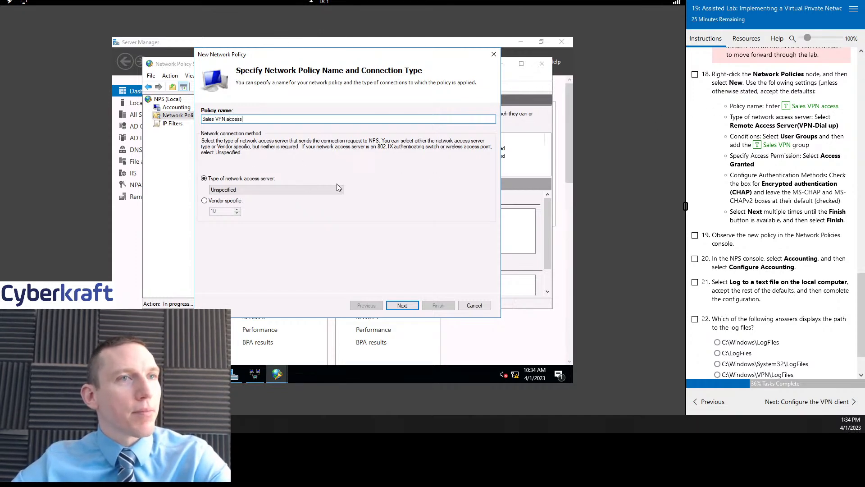
pyautogui.scroll(-2, 725, 150)
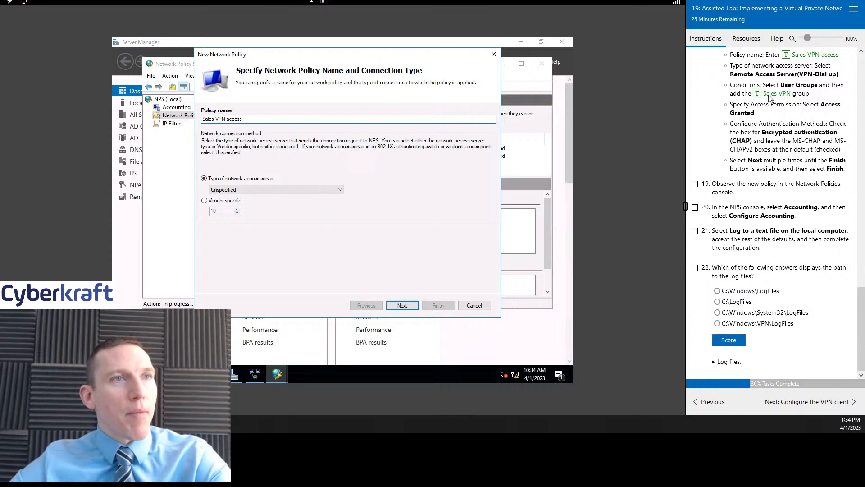
pyautogui.click(275, 189)
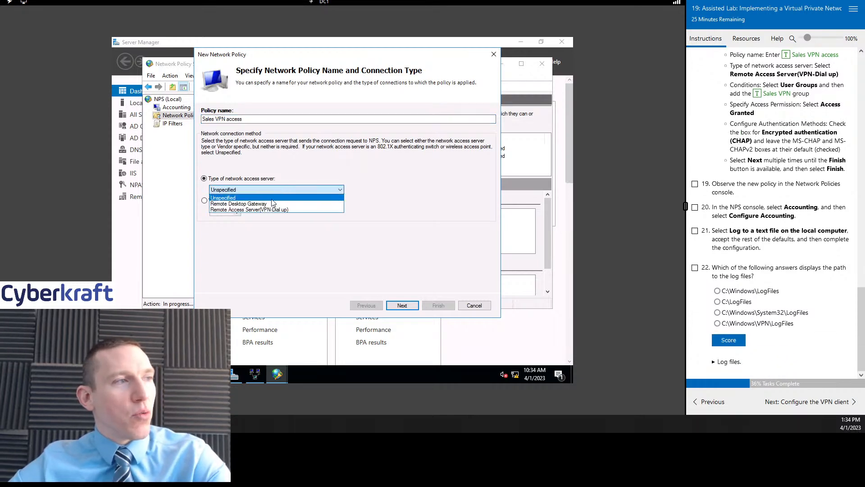
pyautogui.click(278, 205)
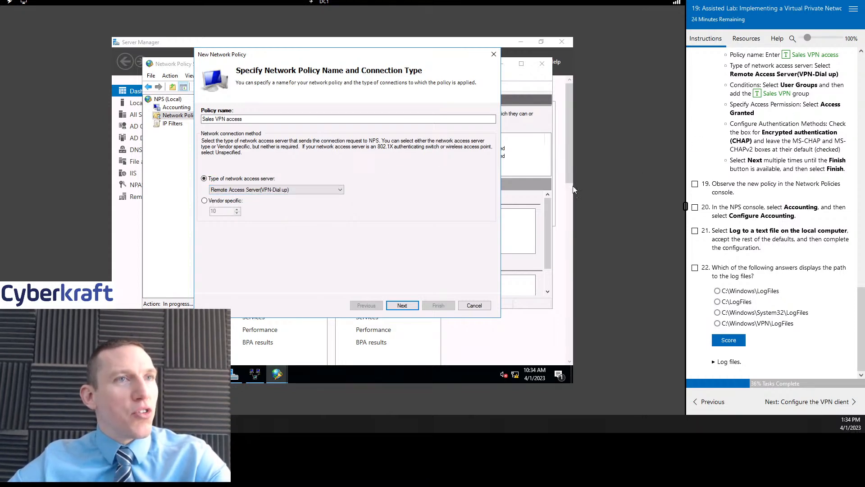
pyautogui.click(402, 306)
pyautogui.click(365, 306)
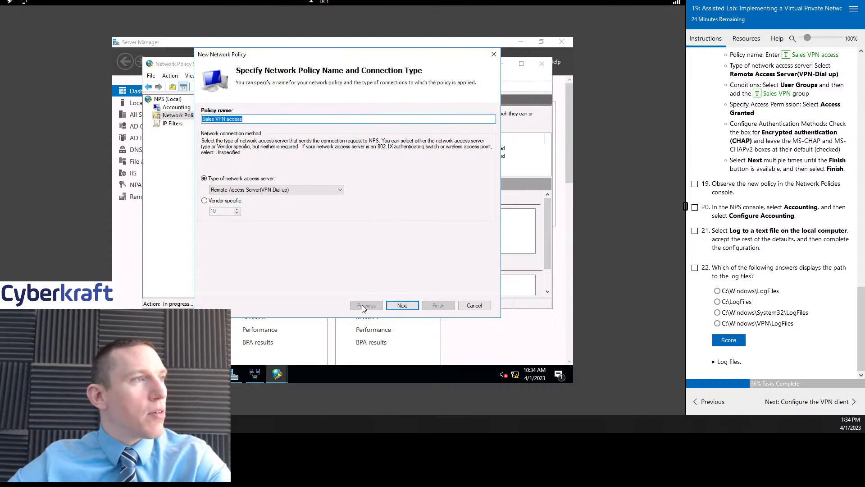
pyautogui.click(408, 308)
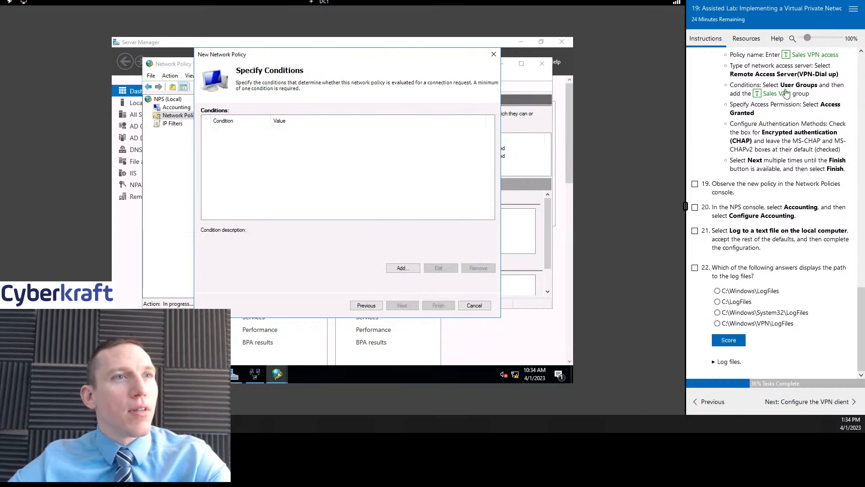
# - Add a User Groups condition for the Sales VPN group and continue to access permission
pyautogui.click(405, 269)
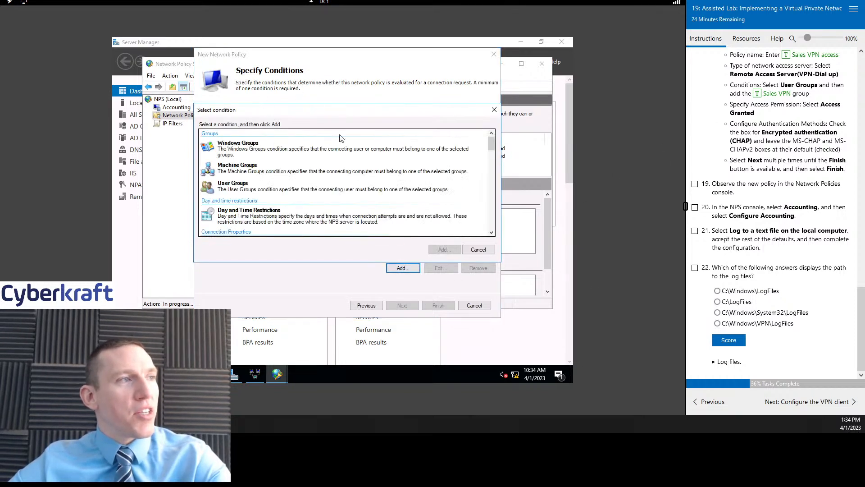
pyautogui.click(232, 189)
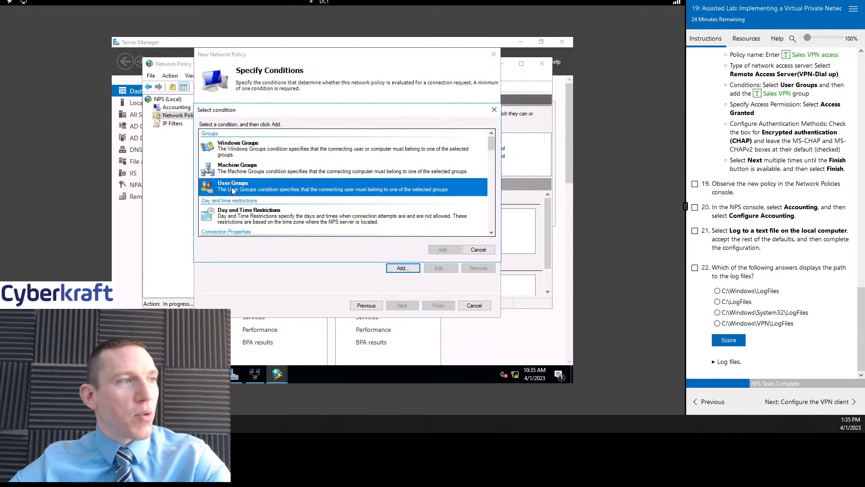
pyautogui.click(434, 251)
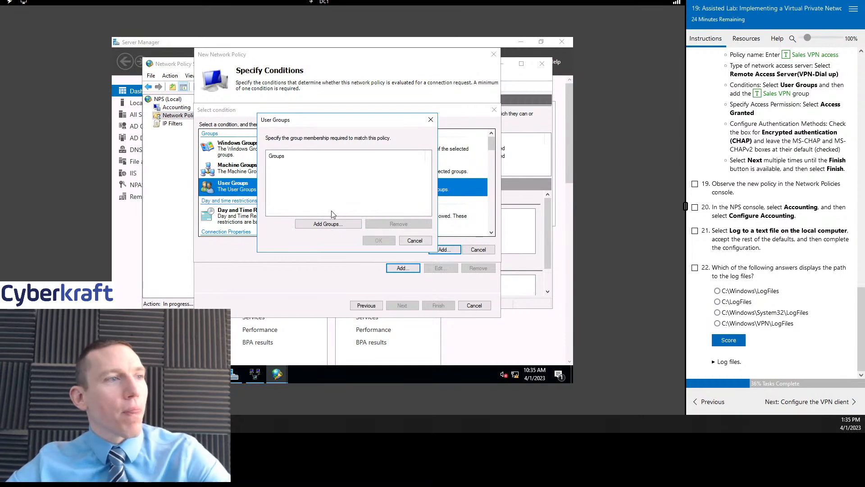
pyautogui.click(334, 224)
pyautogui.write('sales vpn')
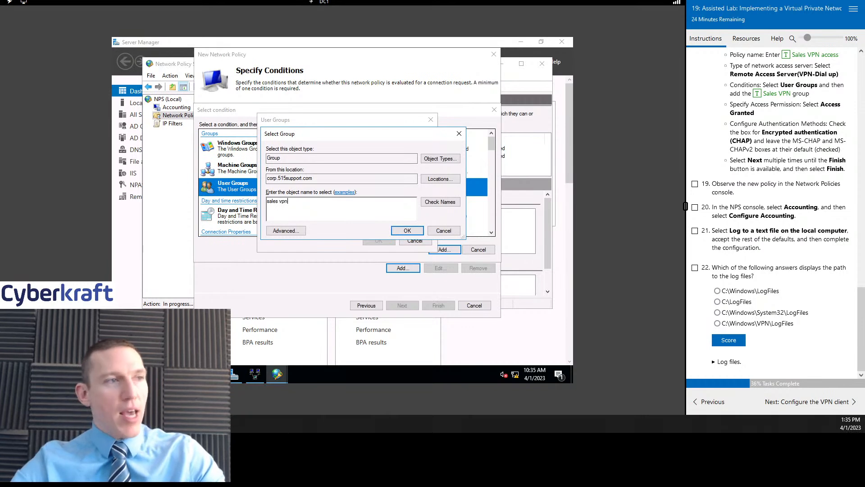
pyautogui.click(440, 201)
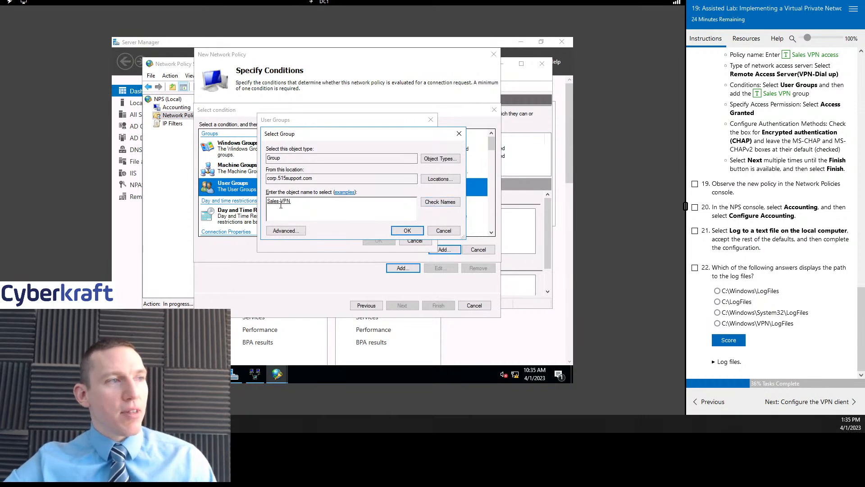
pyautogui.click(407, 230)
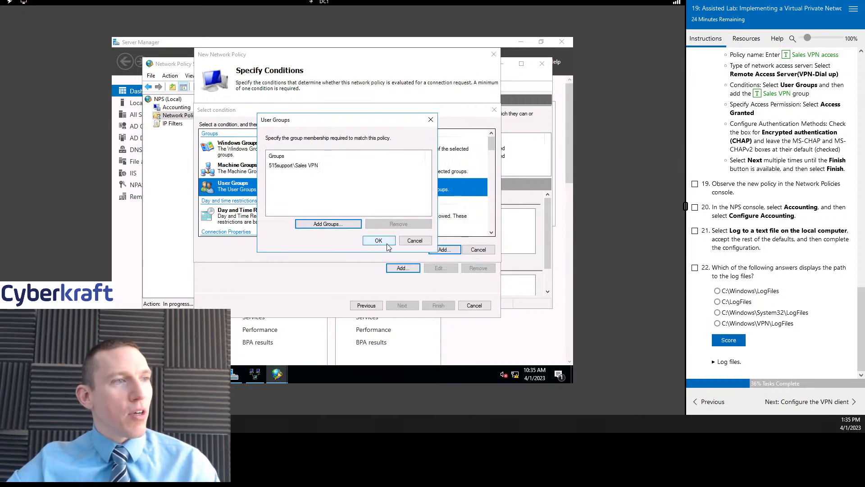
pyautogui.click(306, 166)
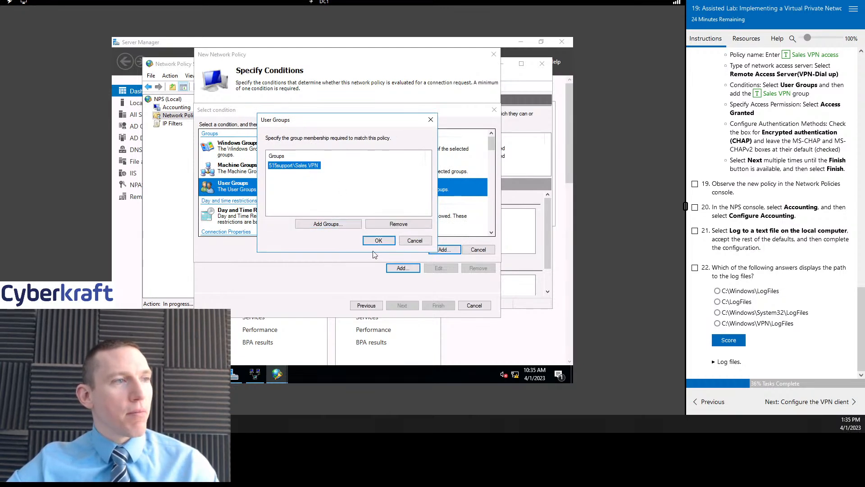
pyautogui.click(378, 241)
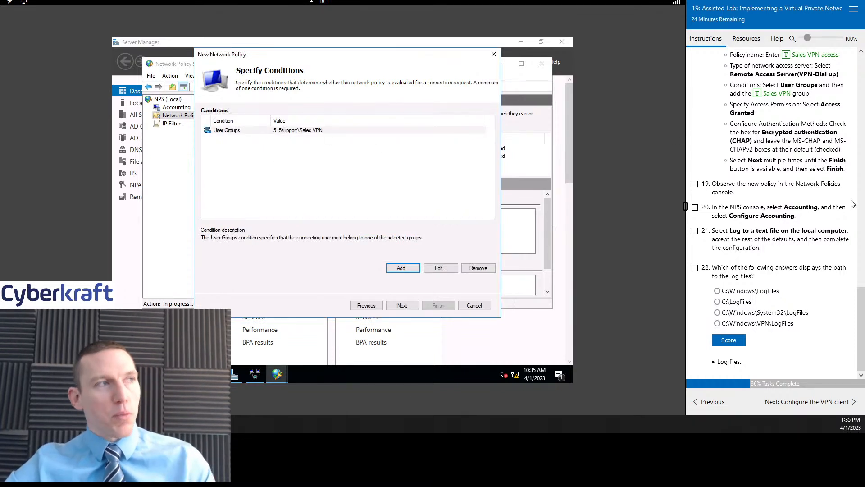
pyautogui.moveTo(368, 60); pyautogui.dragTo(363, 77)
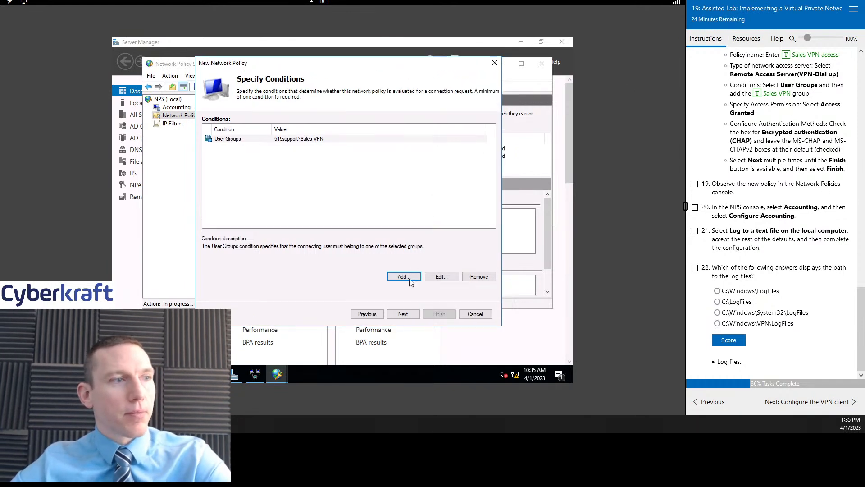
pyautogui.click(405, 313)
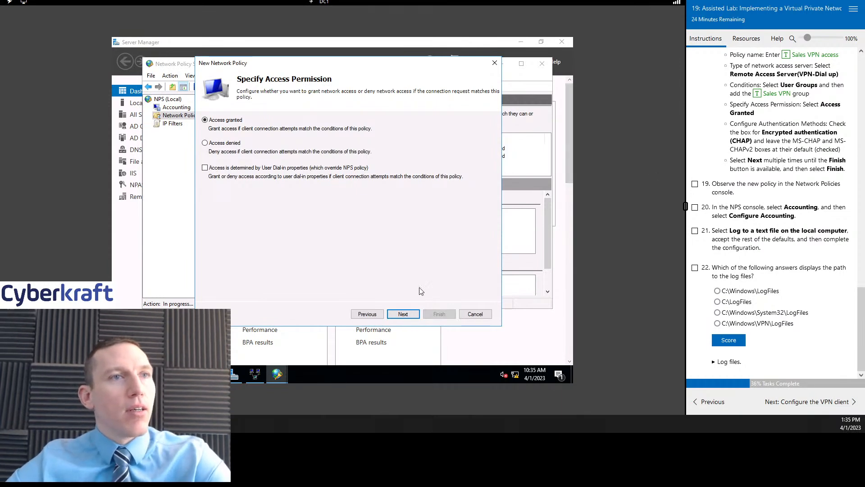
# - Keep Access granted and move on to Configure Authentication Methods
pyautogui.click(410, 318)
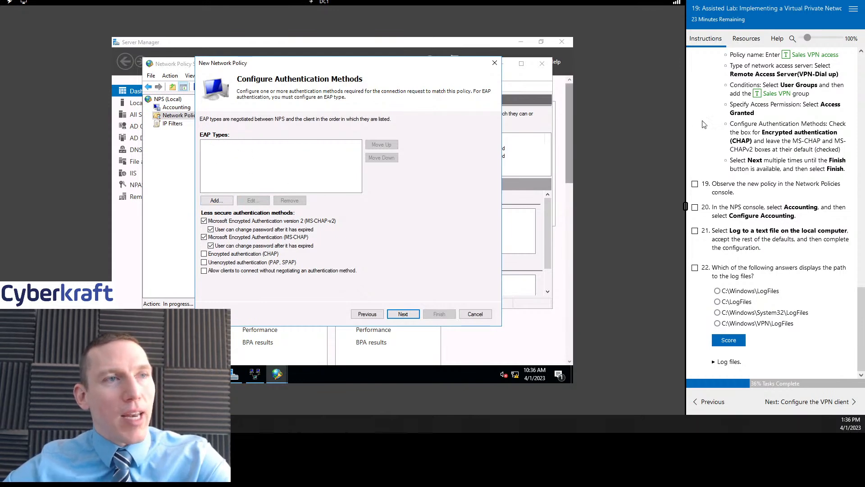
# - Browse the EAP types without adding any, then also enable Encrypted authentication (CHAP)
pyautogui.click(217, 200)
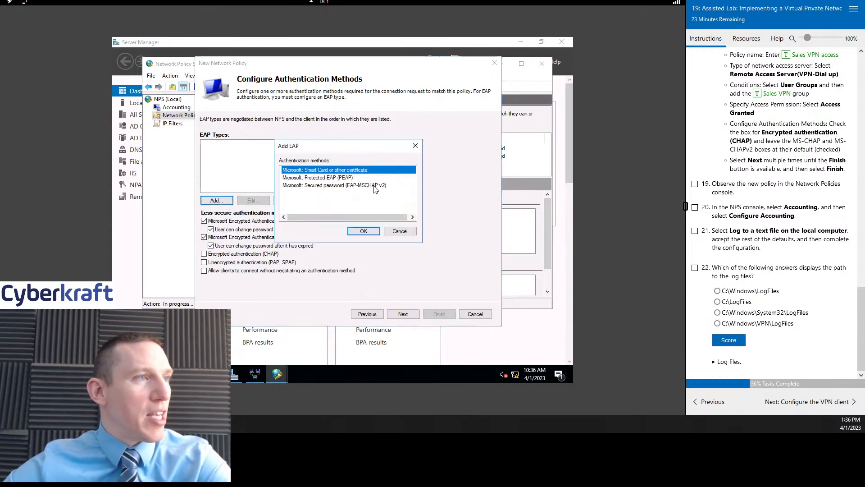
pyautogui.click(347, 178)
pyautogui.click(348, 185)
pyautogui.click(332, 177)
pyautogui.click(339, 186)
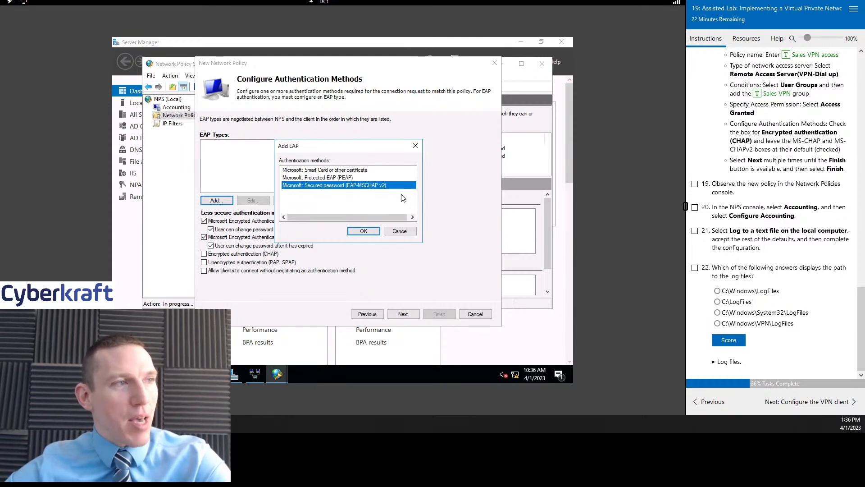
pyautogui.click(399, 232)
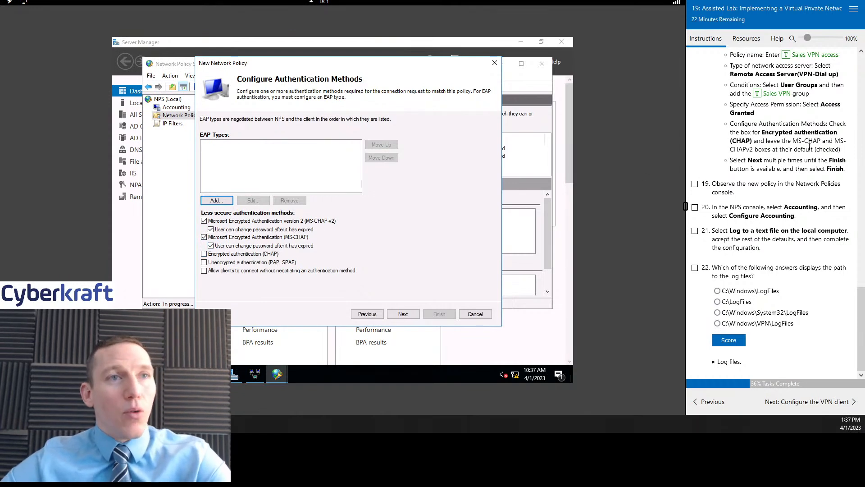
pyautogui.click(216, 200)
pyautogui.click(357, 177)
pyautogui.click(356, 171)
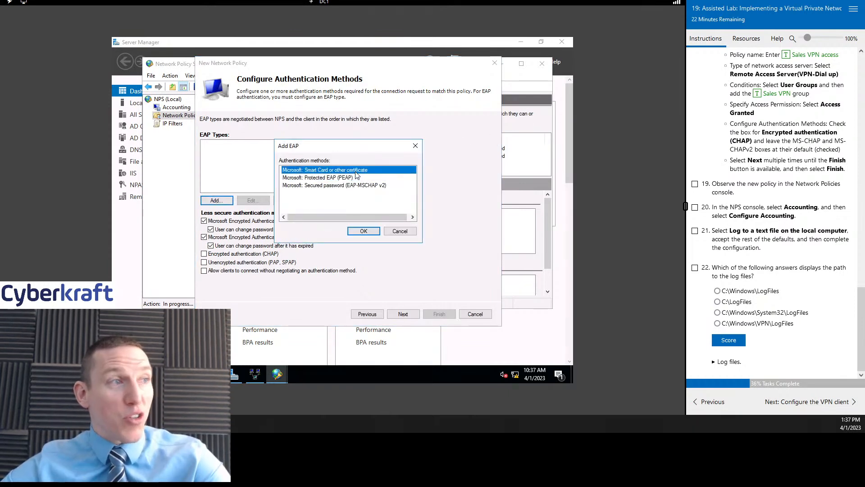
pyautogui.click(416, 146)
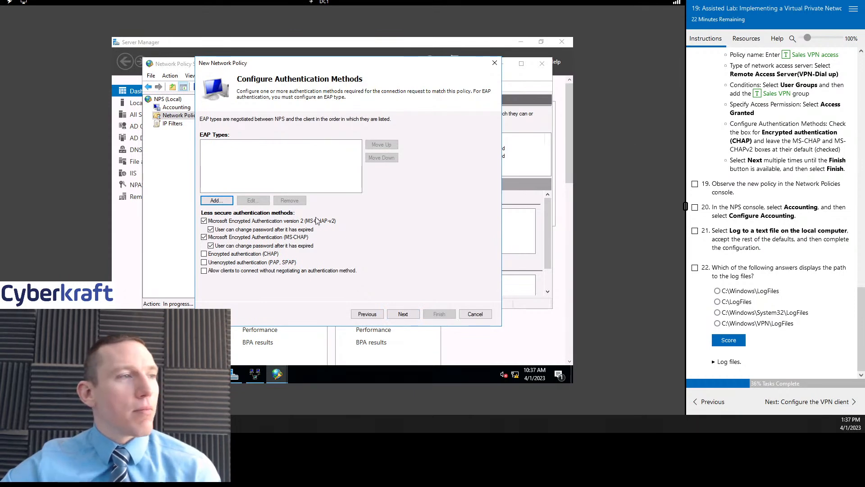
pyautogui.click(204, 254)
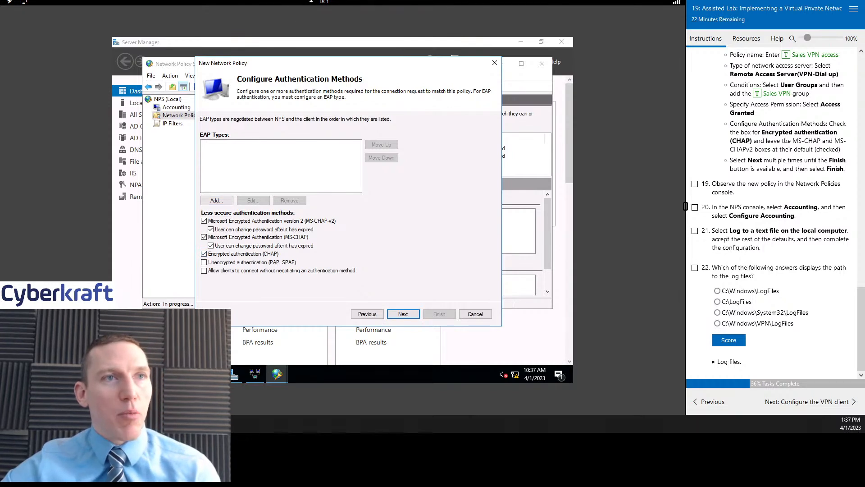
pyautogui.click(410, 314)
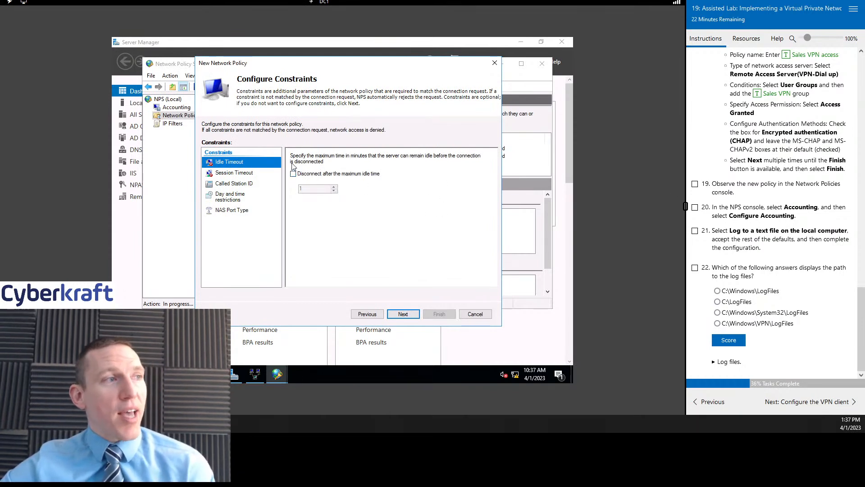
# - Review the timeout, Called Station ID, day/time and NAS Port Type constraints, leaving all unset
pyautogui.click(244, 173)
pyautogui.click(243, 164)
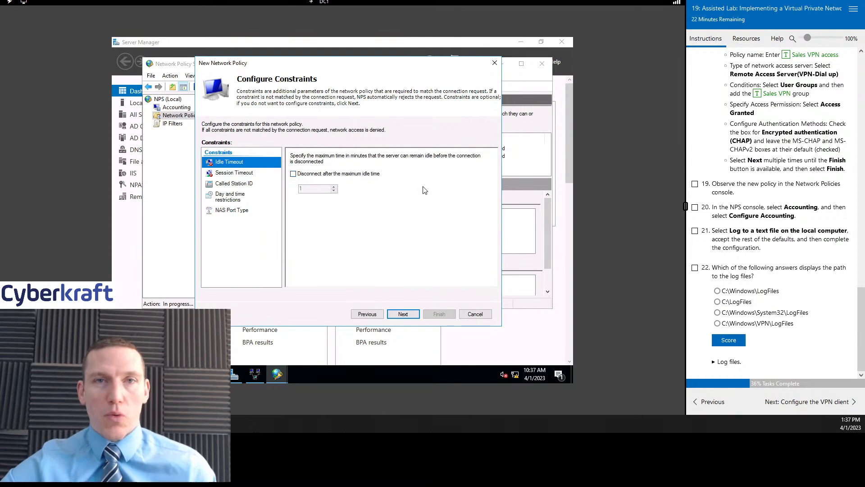
pyautogui.click(239, 173)
pyautogui.click(239, 163)
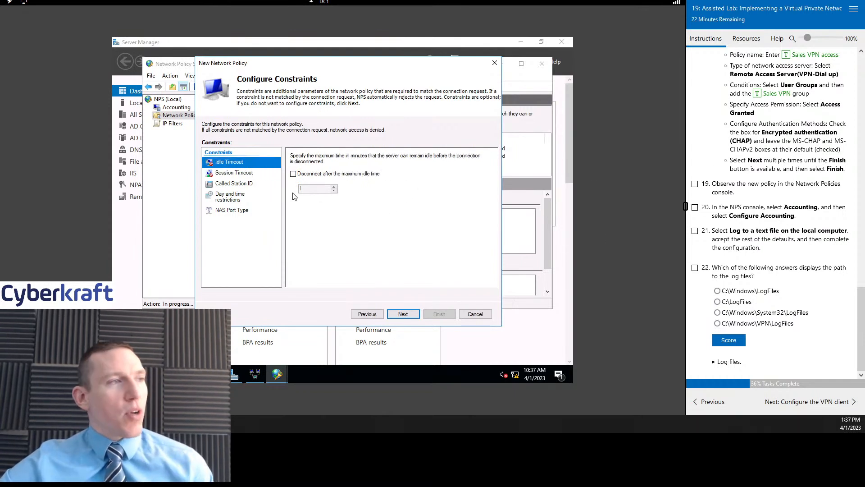
pyautogui.click(231, 185)
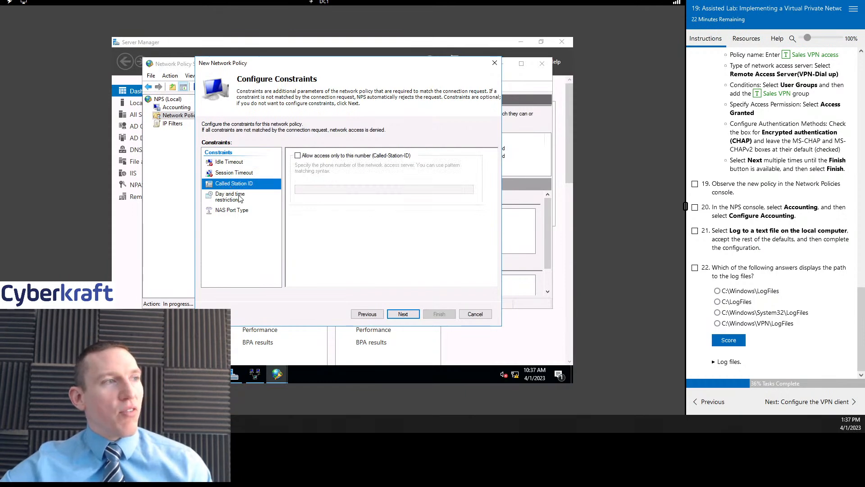
pyautogui.click(240, 197)
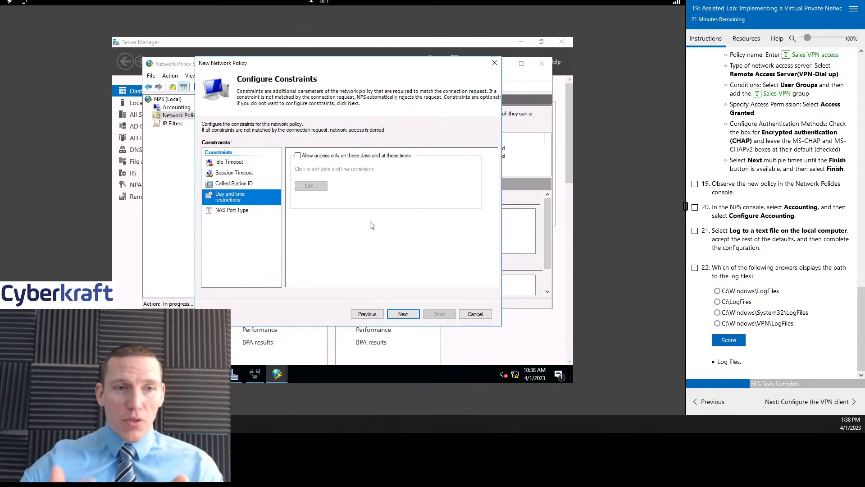
pyautogui.click(244, 211)
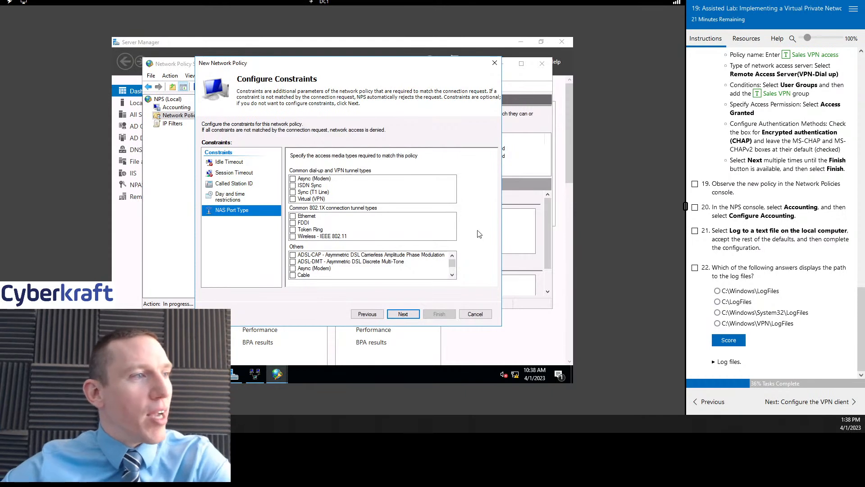
pyautogui.click(695, 184)
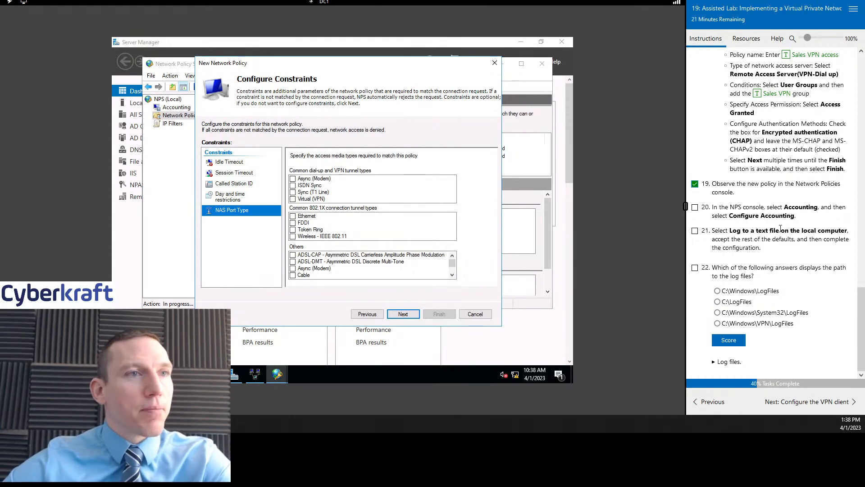
pyautogui.click(242, 173)
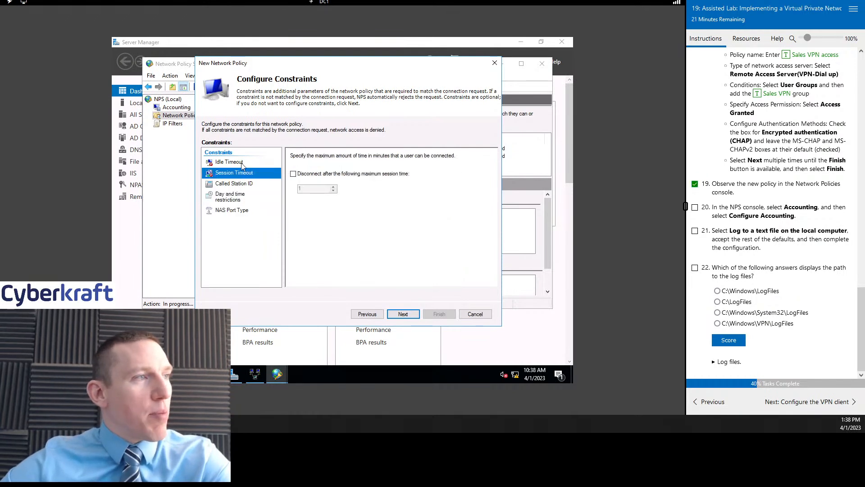
pyautogui.click(242, 162)
pyautogui.click(403, 314)
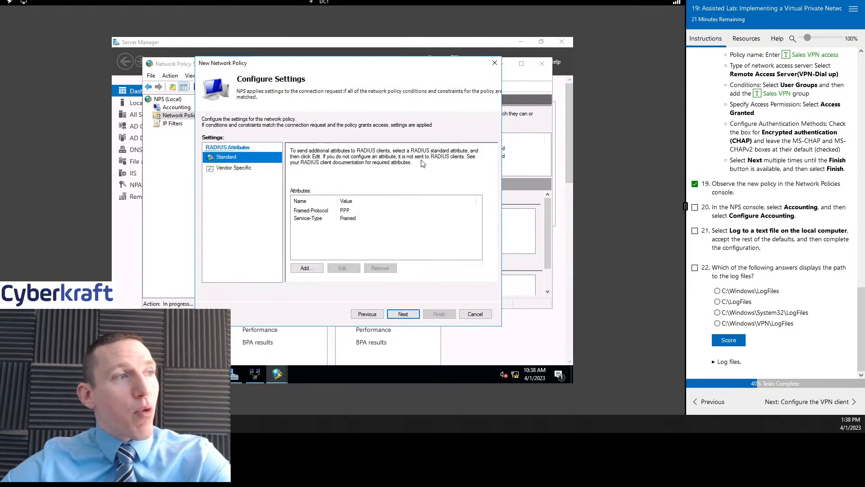
# - Keep the default Standard and Vendor Specific RADIUS attributes and reach the Completing New Network Policy summary
pyautogui.click(235, 167)
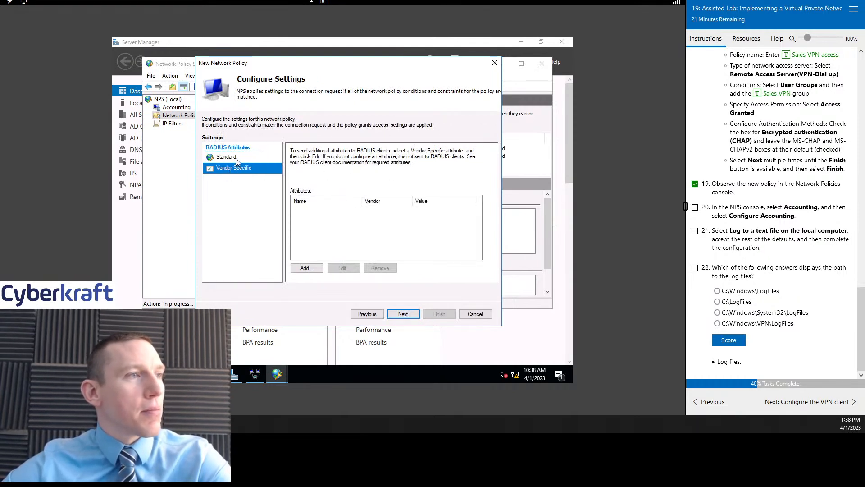
pyautogui.click(227, 157)
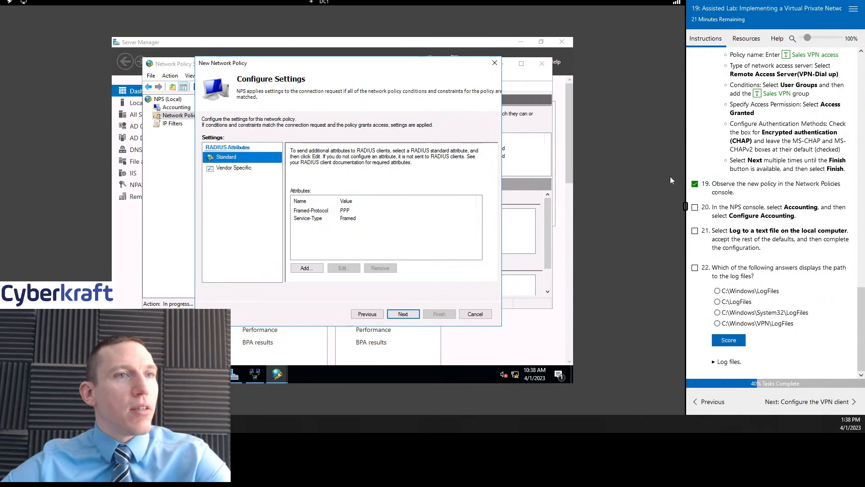
pyautogui.click(367, 312)
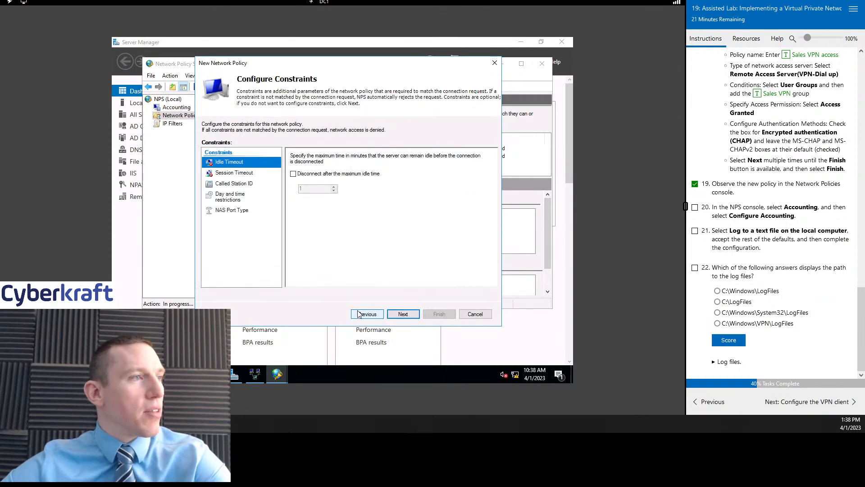
pyautogui.doubleClick(406, 315)
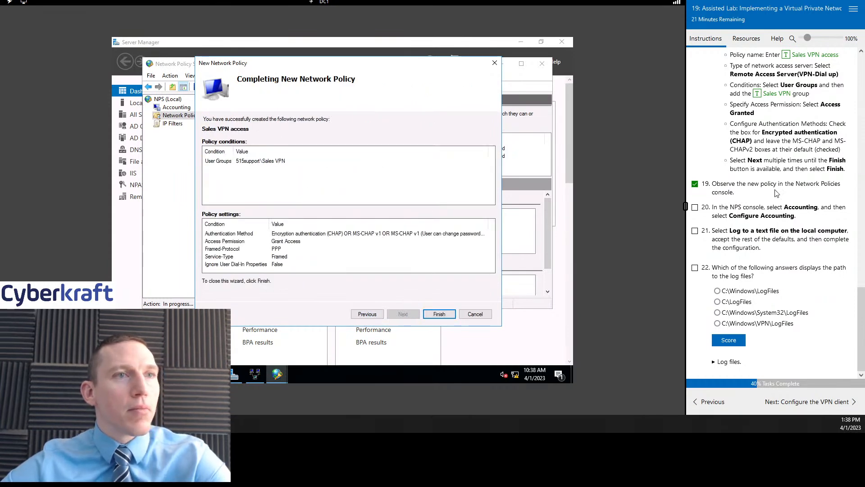
# - Finish the Sales VPN access policy and review its conditions and settings at processing order 1
pyautogui.click(438, 313)
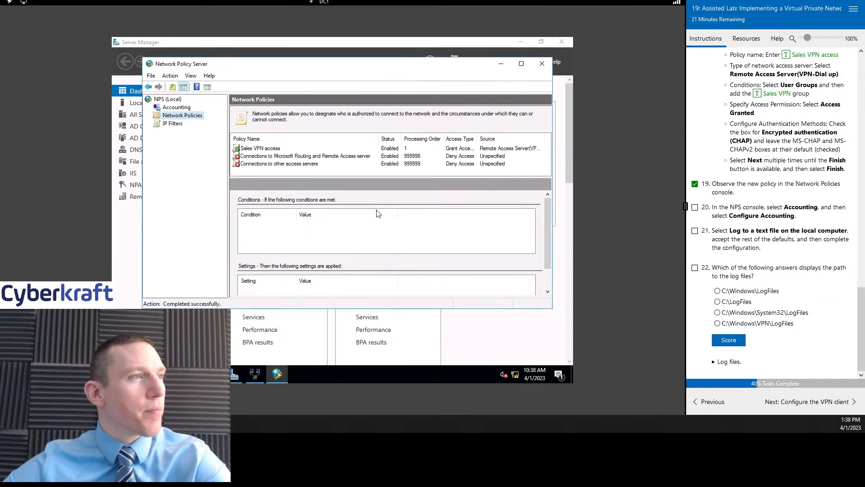
pyautogui.click(266, 148)
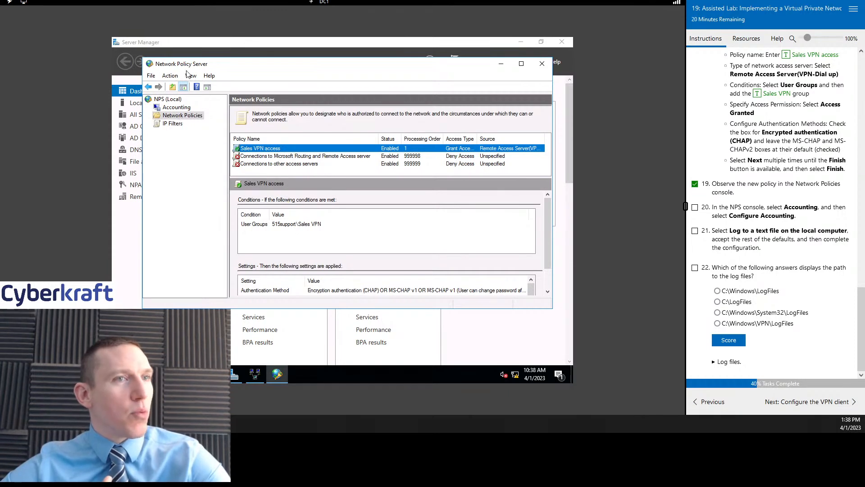
# - Open the NPS Accounting settings and mark lab task 20 complete
pyautogui.click(183, 108)
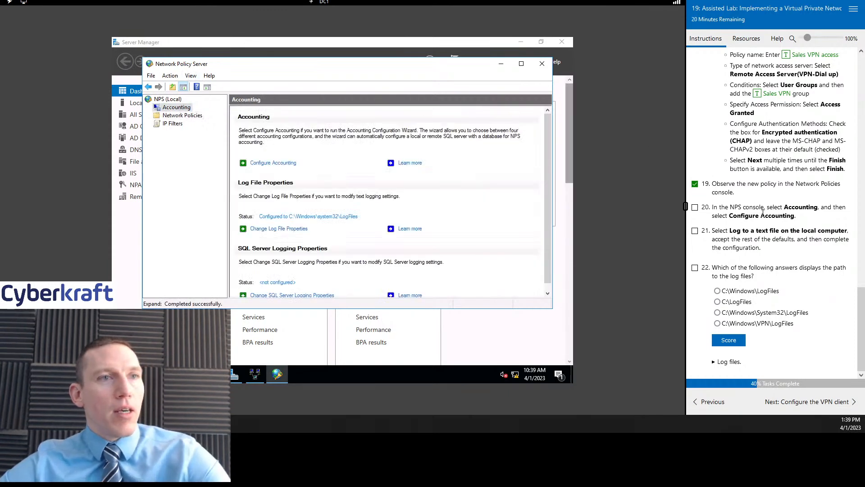
pyautogui.click(694, 207)
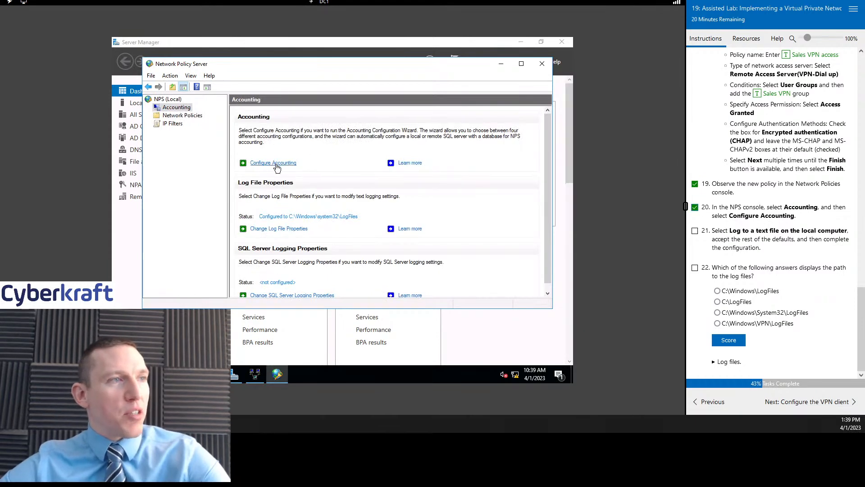
pyautogui.click(170, 76)
pyautogui.click(171, 76)
# - In the Accounting Configuration Wizard, choose Log to a text file on the local computer; mark task 21 done
pyautogui.click(285, 164)
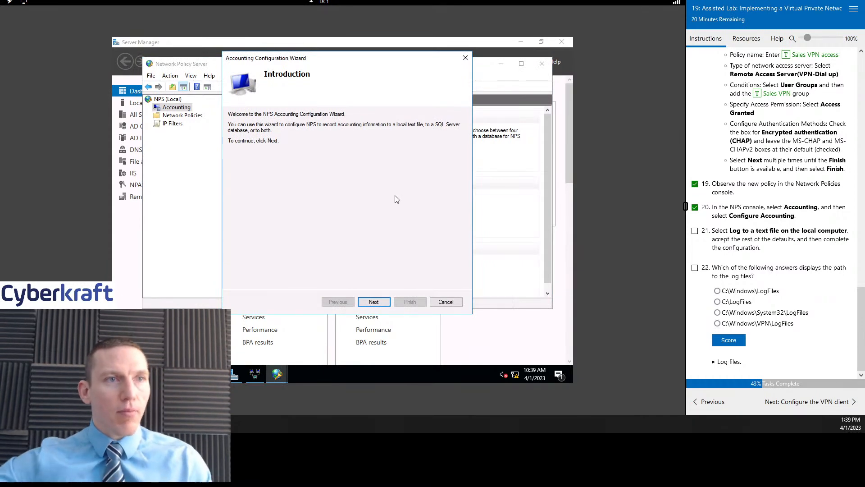
pyautogui.click(373, 303)
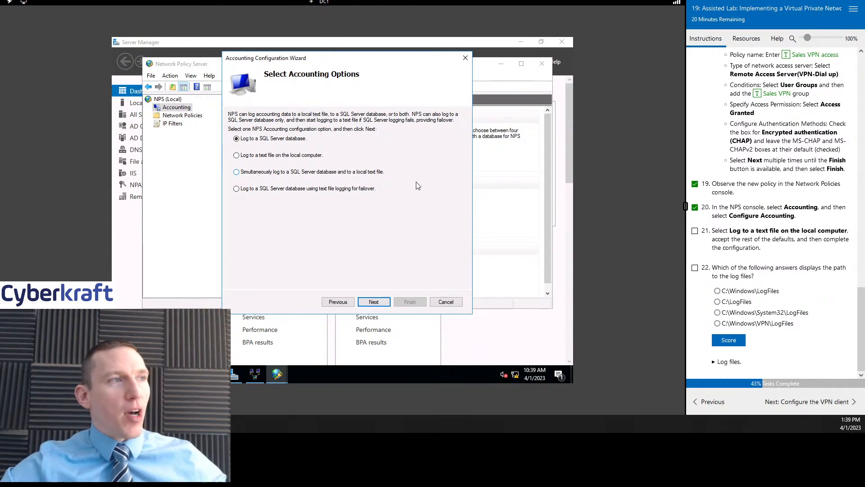
pyautogui.click(254, 156)
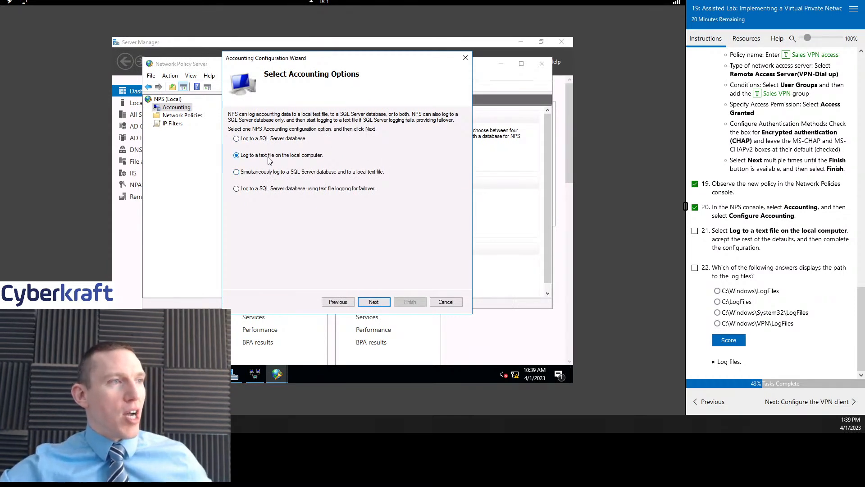
pyautogui.click(695, 231)
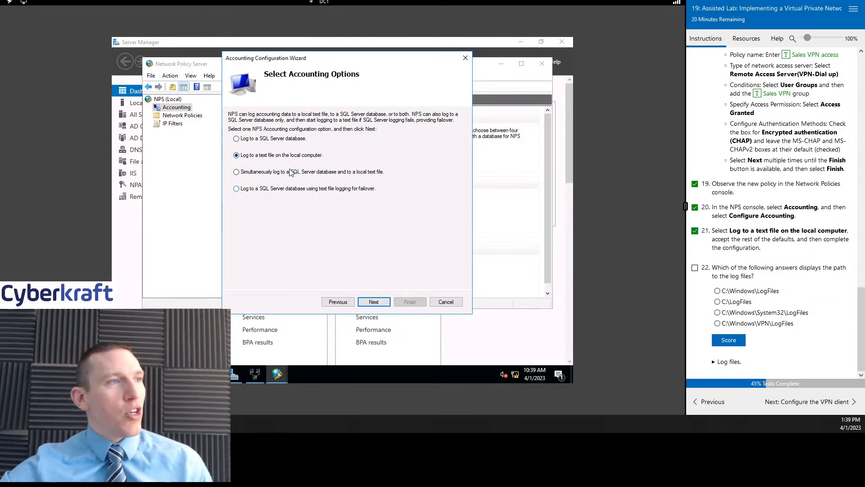
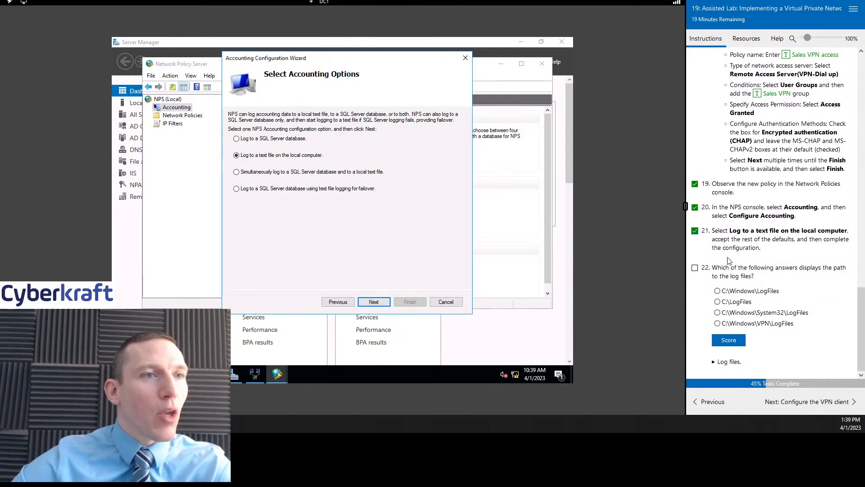
# - Accept local text-file logging and answer the log-path question with C:\Windows\System32\LogFiles
pyautogui.click(695, 268)
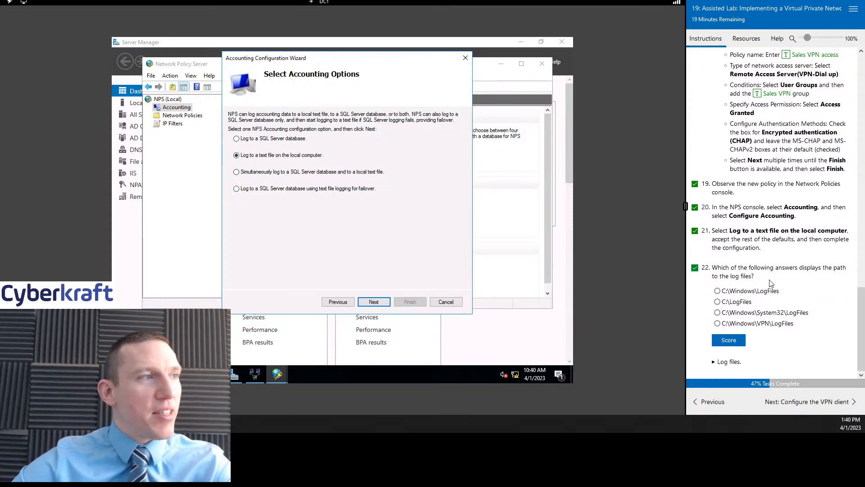
pyautogui.click(374, 303)
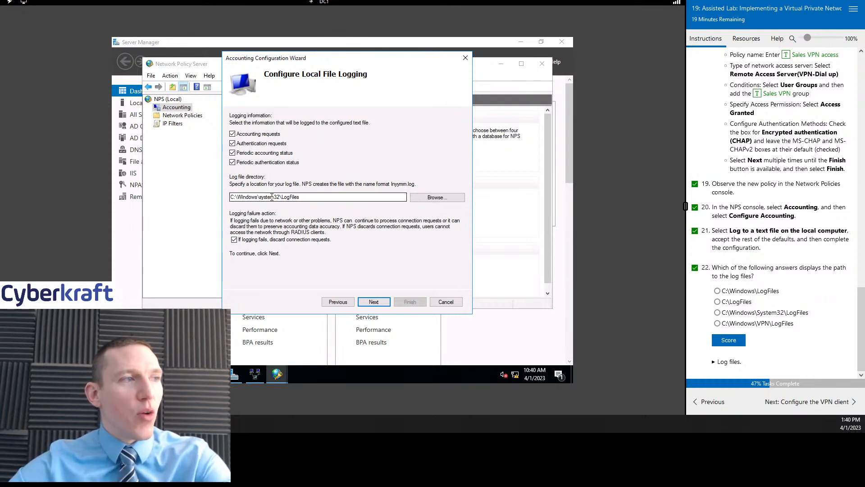
pyautogui.click(782, 314)
pyautogui.click(729, 339)
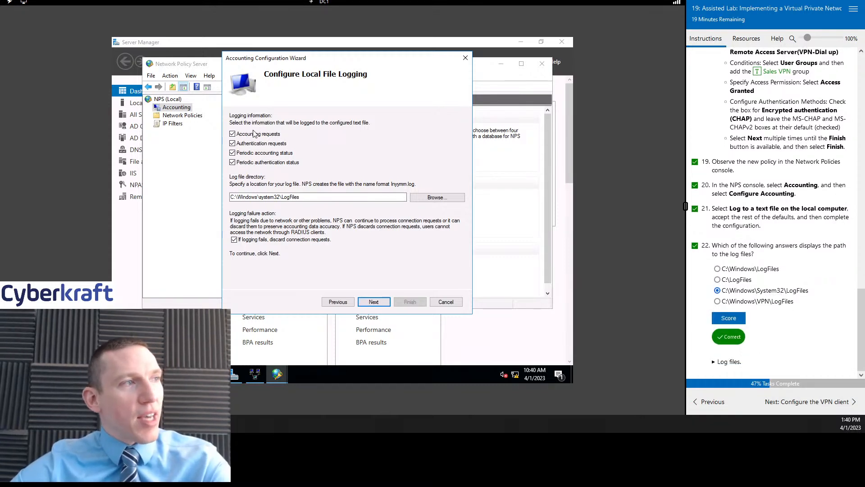
# - Keep the default logging settings, apply the accounting configuration and close the wizard
pyautogui.click(374, 302)
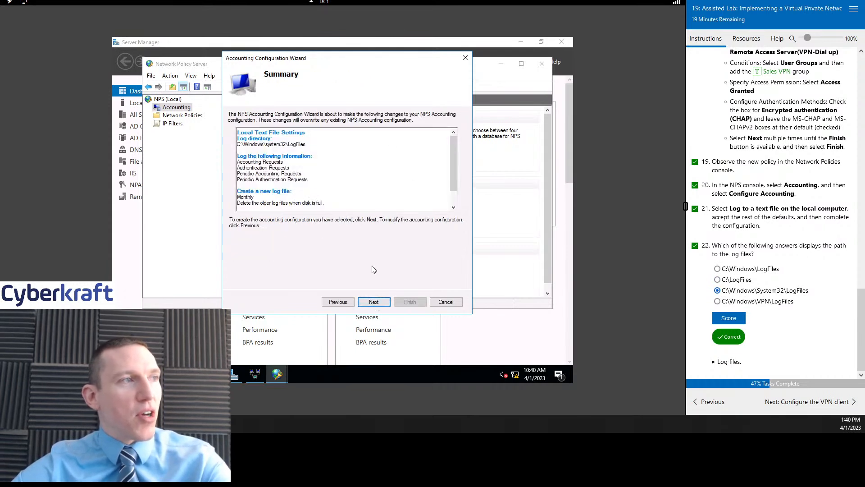
pyautogui.click(374, 301)
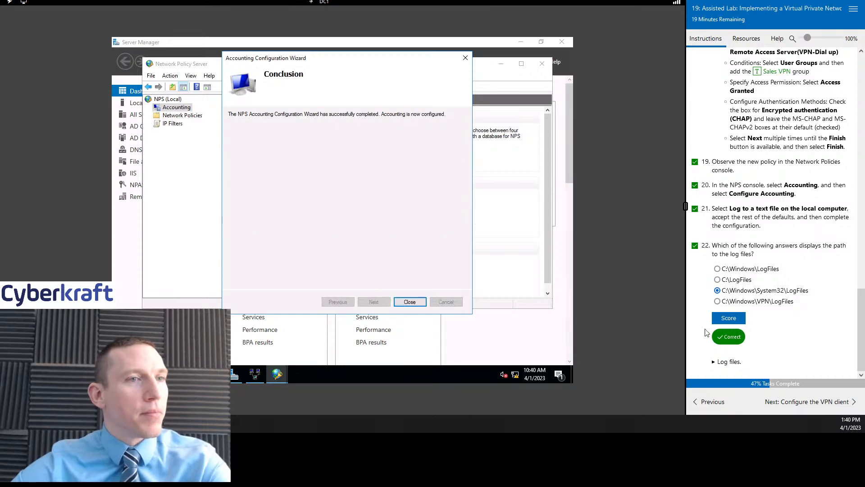
pyautogui.click(410, 302)
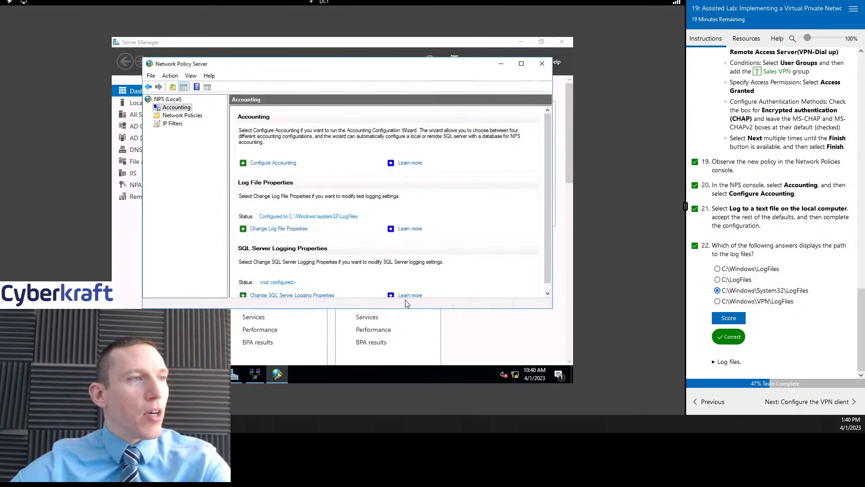
# - Advance to the VPN client task and switch to MS1, minimising its Command Prompt
pyautogui.click(806, 401)
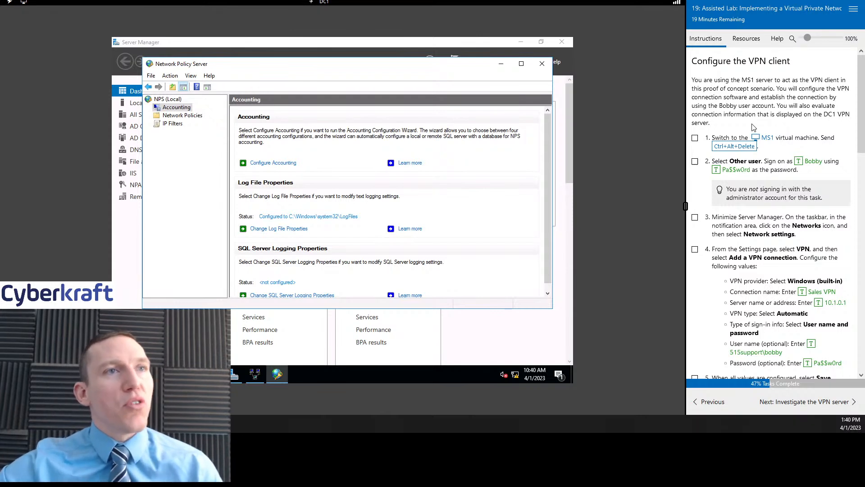
pyautogui.click(746, 39)
pyautogui.click(726, 188)
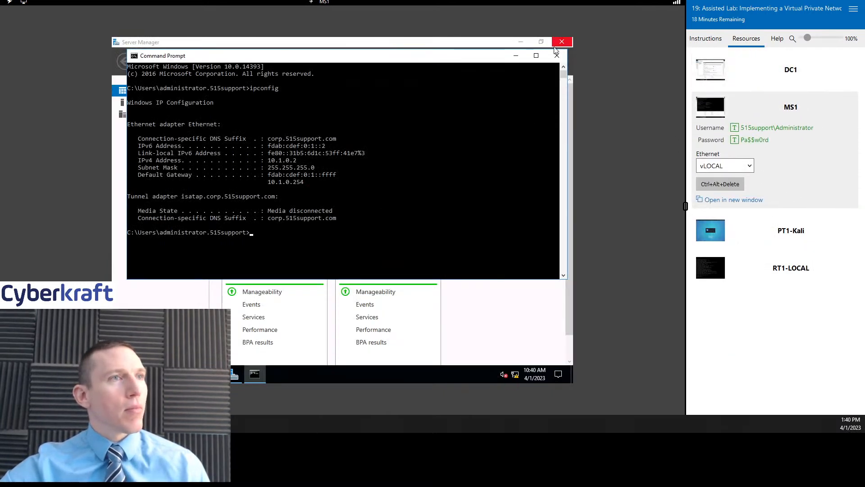
pyautogui.click(516, 55)
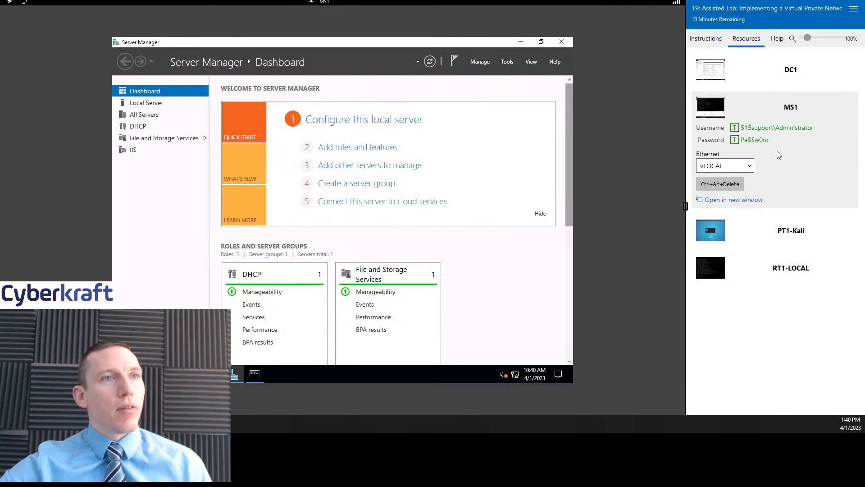
pyautogui.click(706, 38)
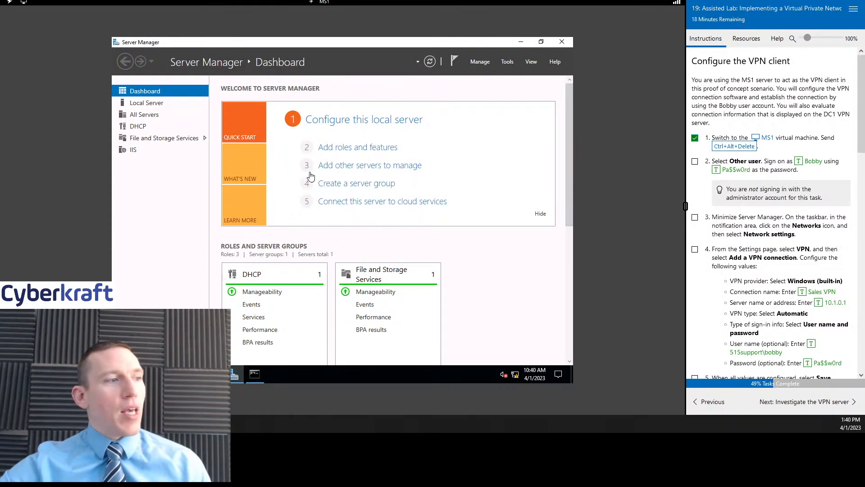
# - Sign the administrator out of MS1 from the Start menu
pyautogui.click(123, 374)
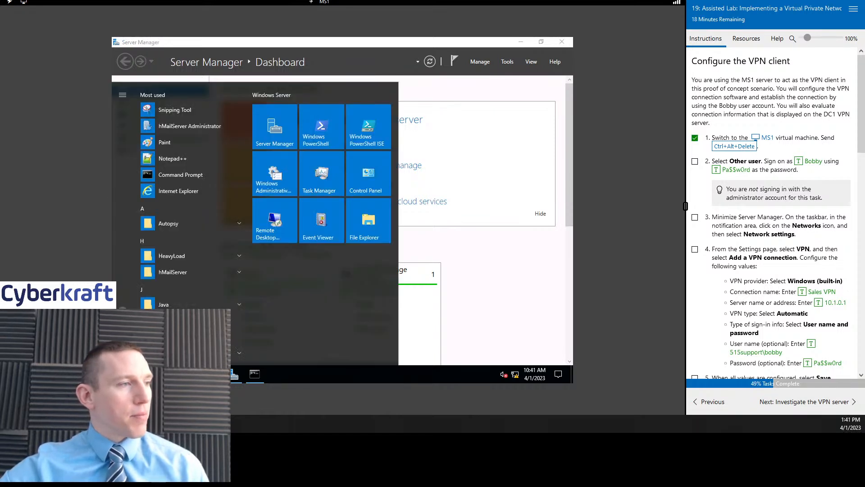
pyautogui.click(125, 305)
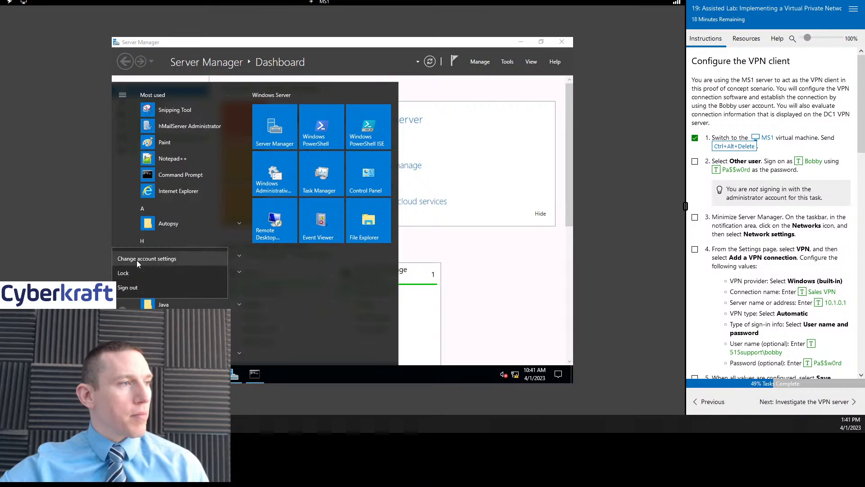
pyautogui.click(134, 289)
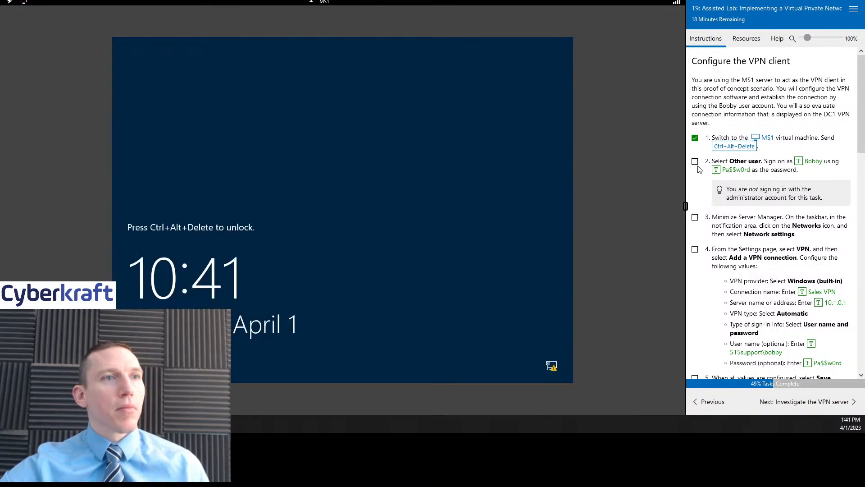
# - Bring up the MS1 sign-in screen and choose to sign in as Other user
pyautogui.click(695, 163)
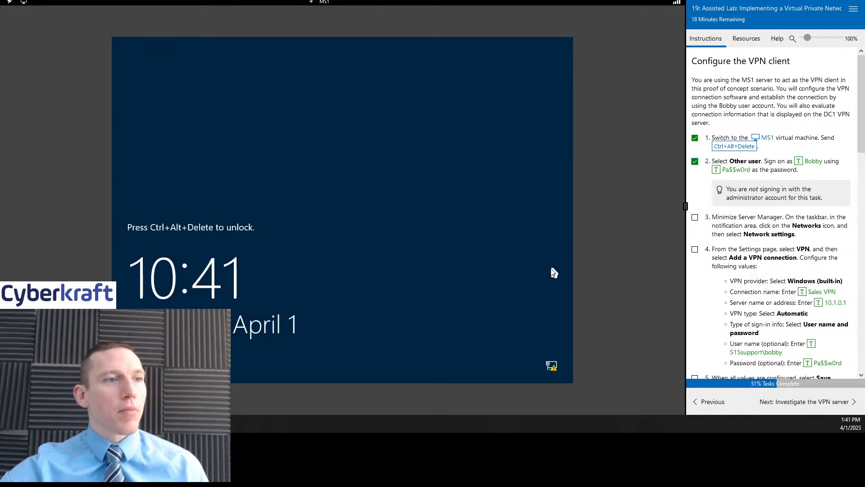
pyautogui.click(746, 39)
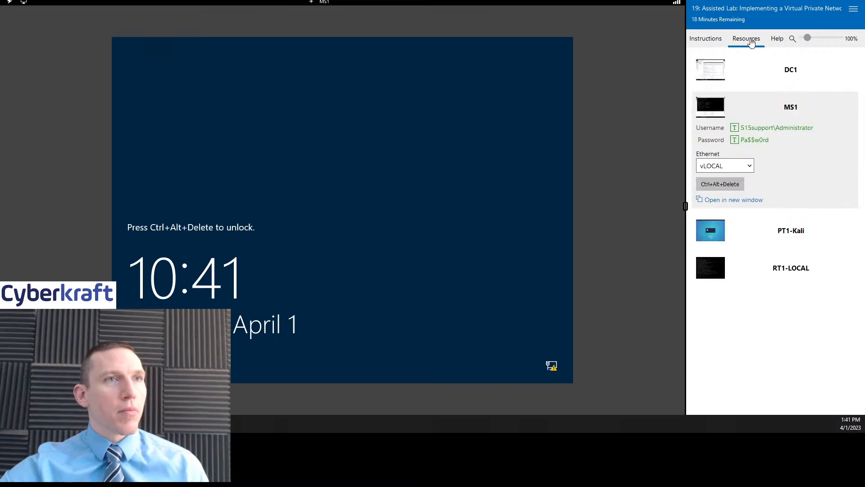
pyautogui.click(720, 184)
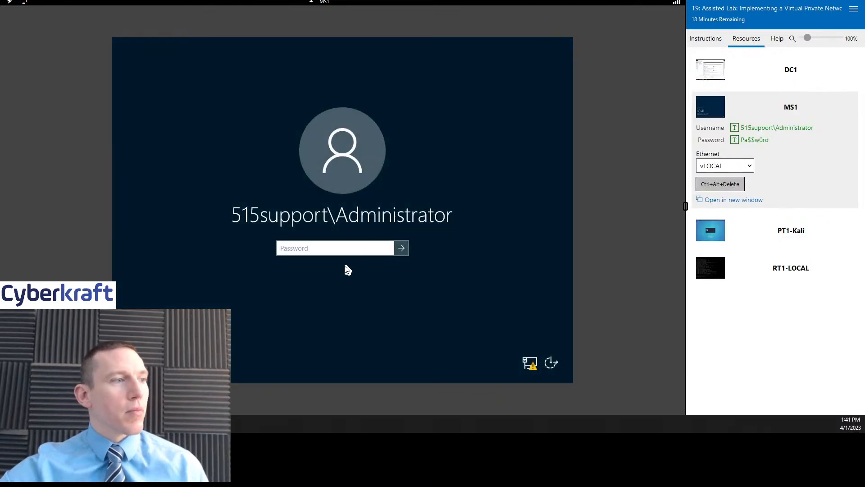
pyautogui.click(151, 362)
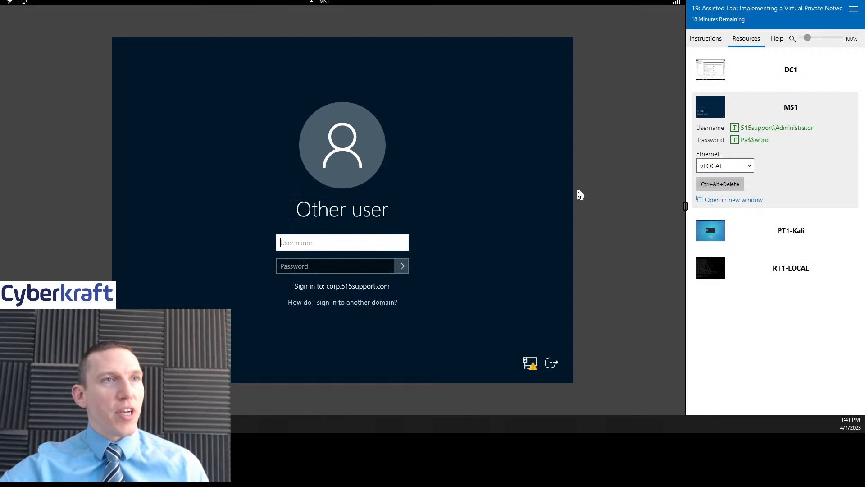
pyautogui.click(699, 39)
# - Sign in to MS1 with the lab's standard user name and the account password
pyautogui.scroll(-1, 757, 181)
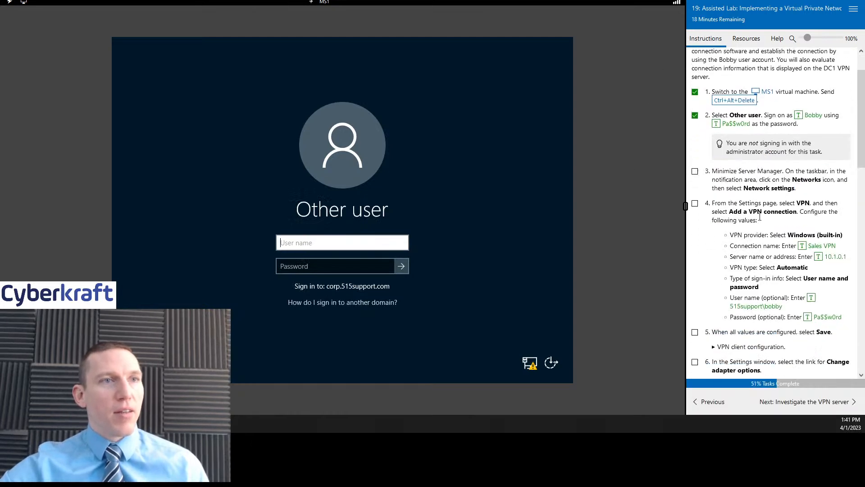
pyautogui.click(329, 245)
pyautogui.write('Bobby')
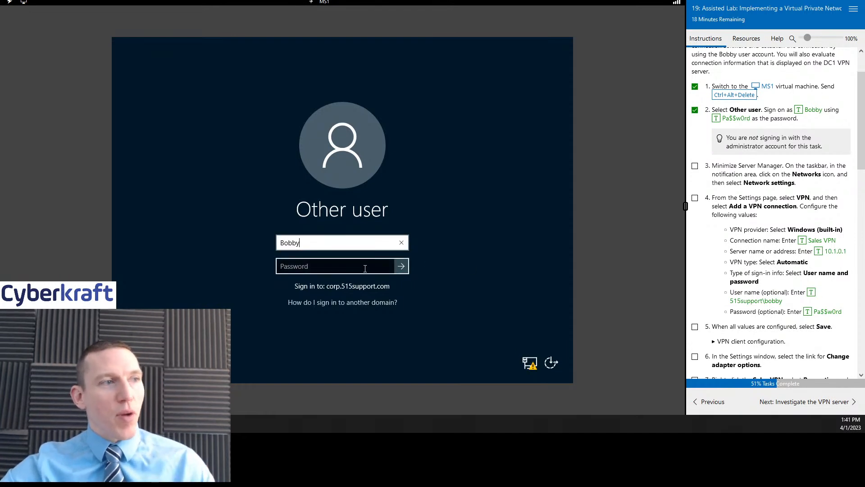
pyautogui.click(359, 267)
pyautogui.scroll(-1, 765, 162)
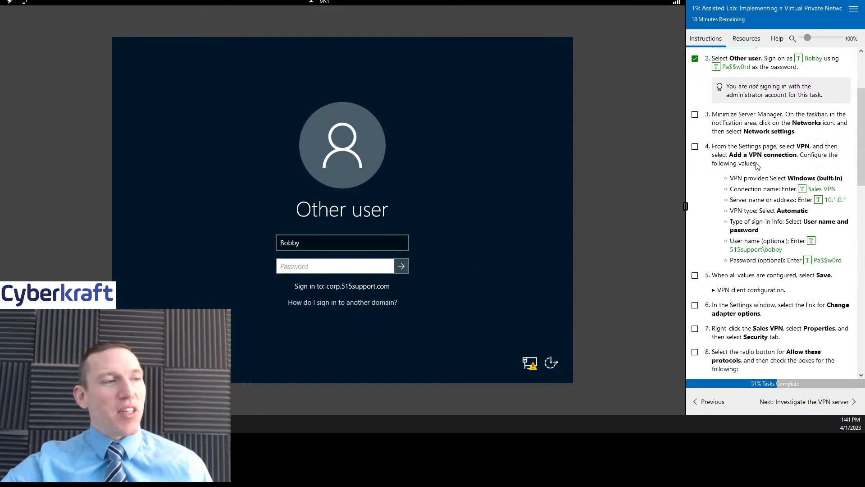
pyautogui.click(716, 66)
pyautogui.click(401, 265)
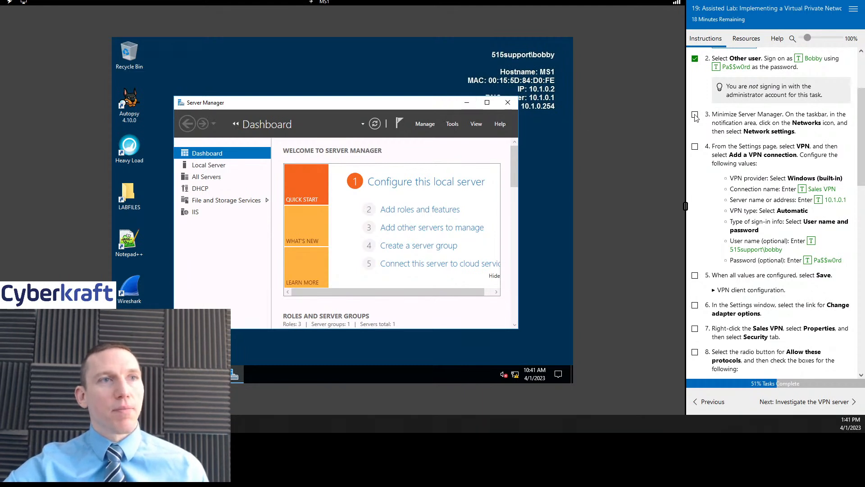
# - Open MS1's VPN settings page and start adding a new VPN connection
pyautogui.click(467, 103)
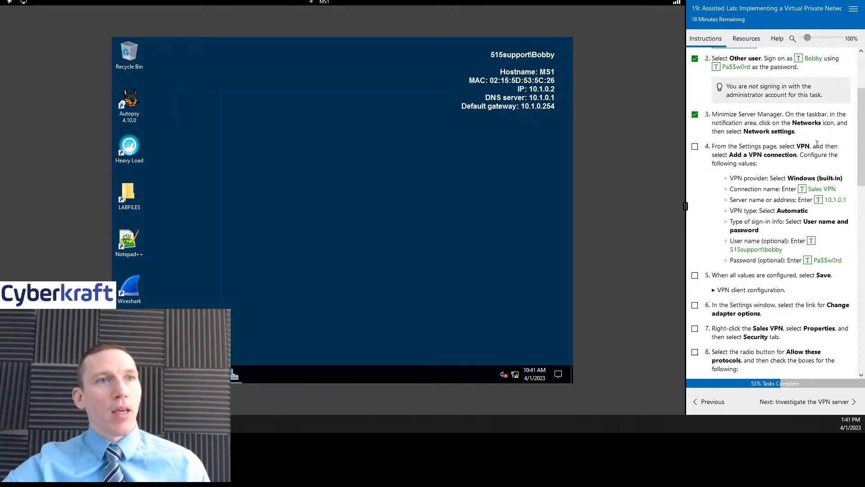
pyautogui.scroll(-1, 817, 144)
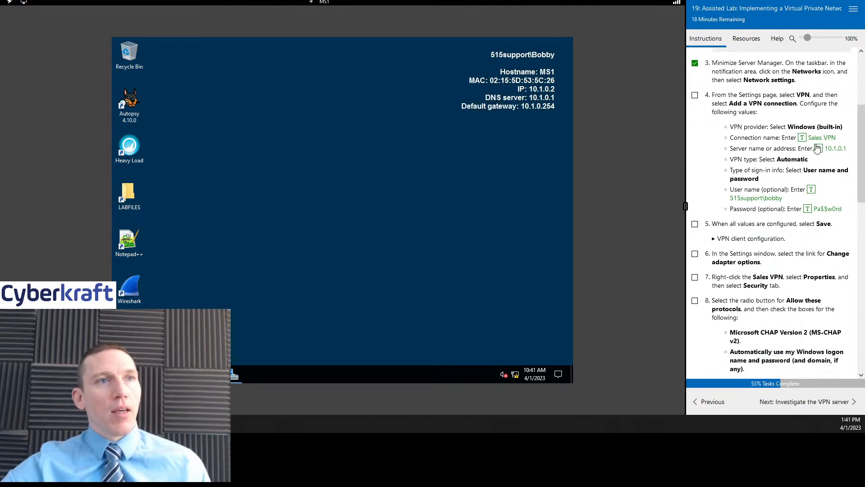
pyautogui.click(517, 377)
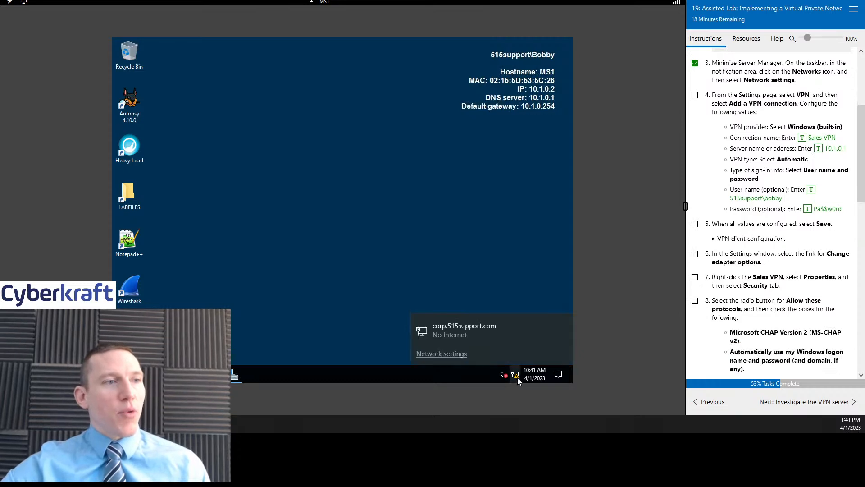
pyautogui.click(442, 354)
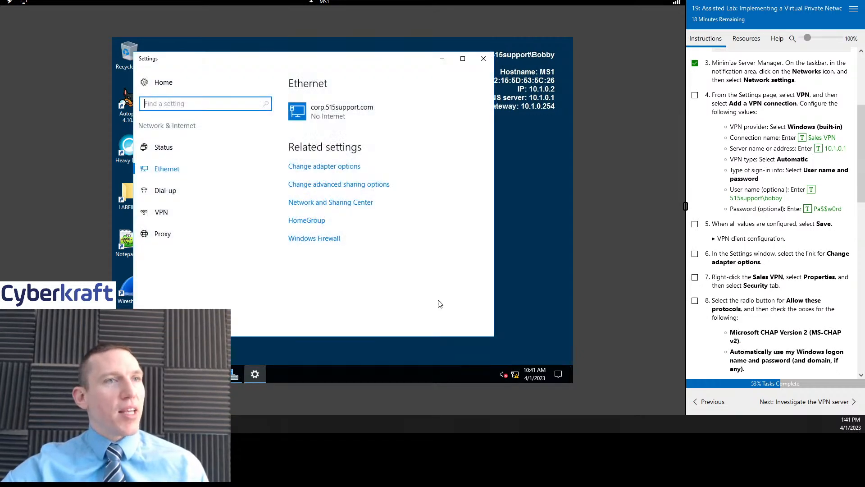
pyautogui.click(163, 213)
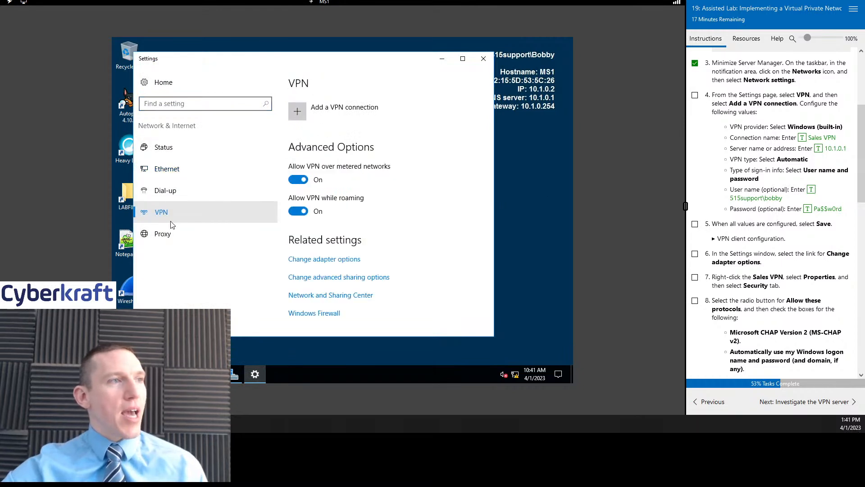
pyautogui.click(301, 112)
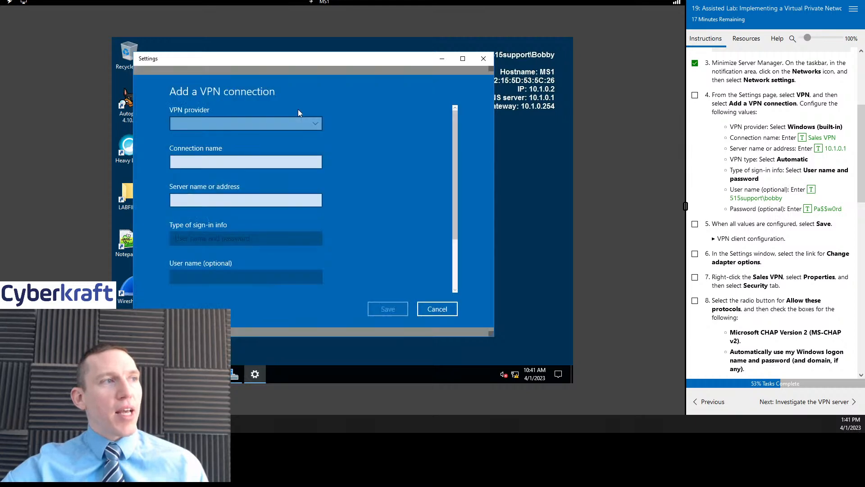
pyautogui.moveTo(328, 65); pyautogui.dragTo(375, 66)
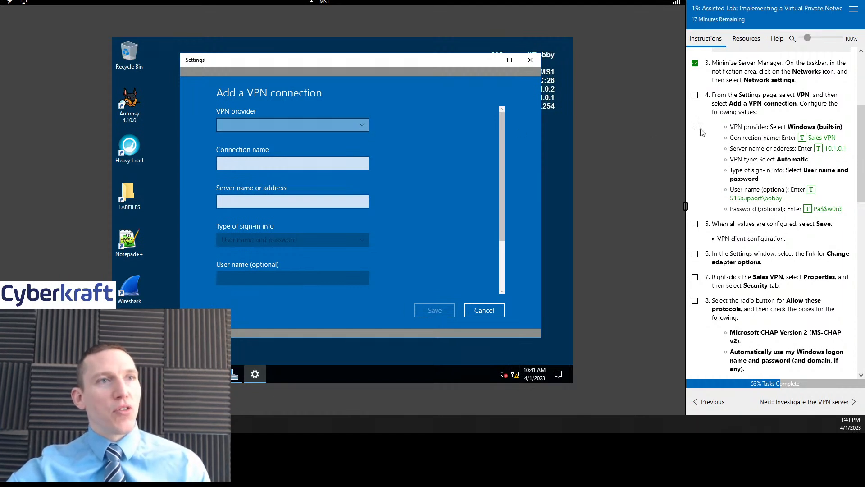
# - Set the VPN provider to Windows (built-in), name it Sales VPN, server 10.1.0.1
pyautogui.click(695, 96)
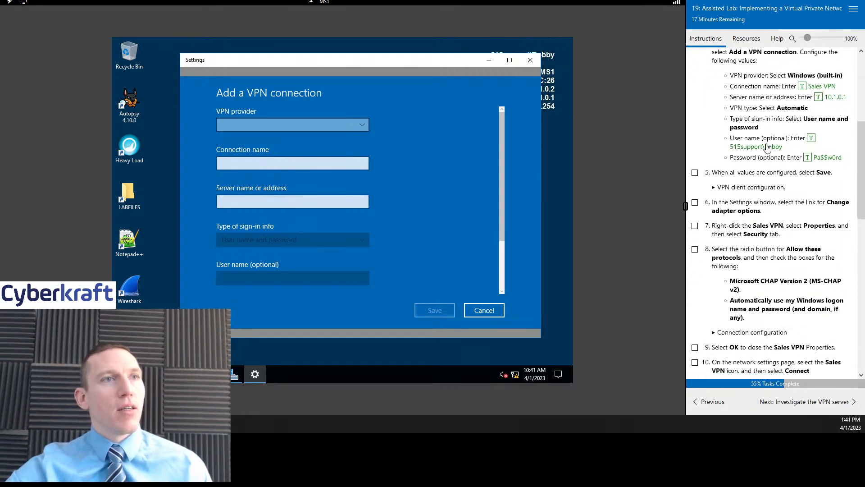
pyautogui.click(304, 124)
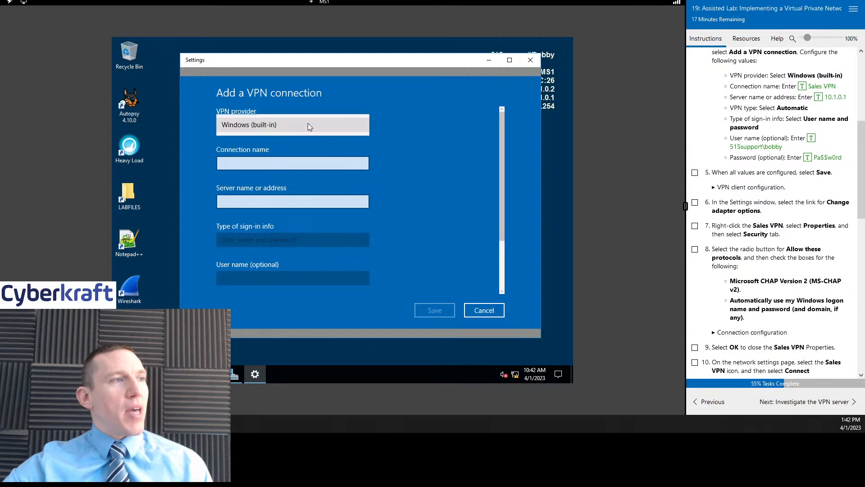
pyautogui.click(307, 123)
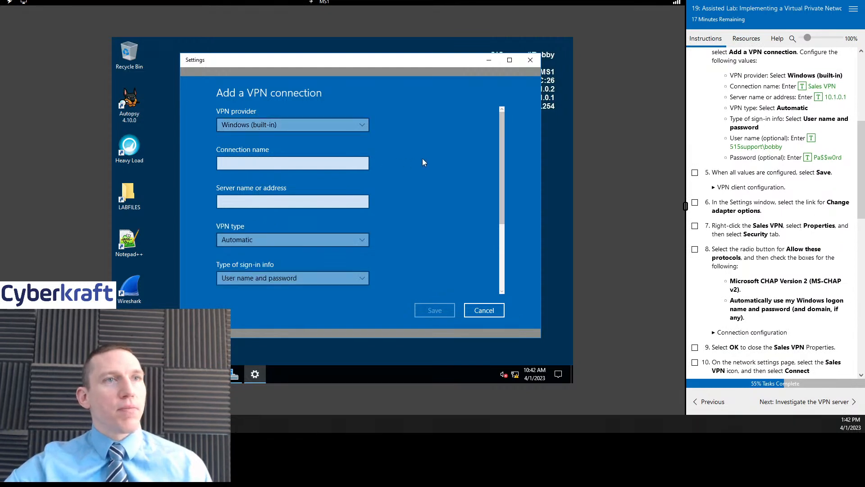
pyautogui.click(364, 159)
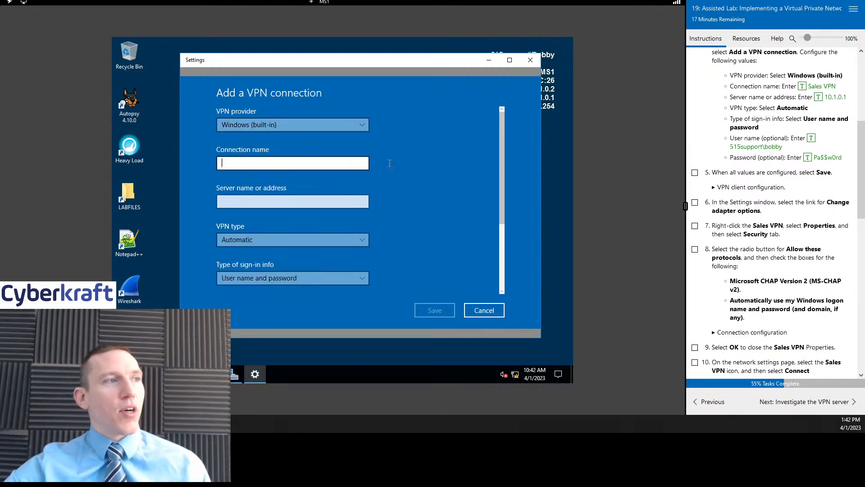
pyautogui.click(802, 86)
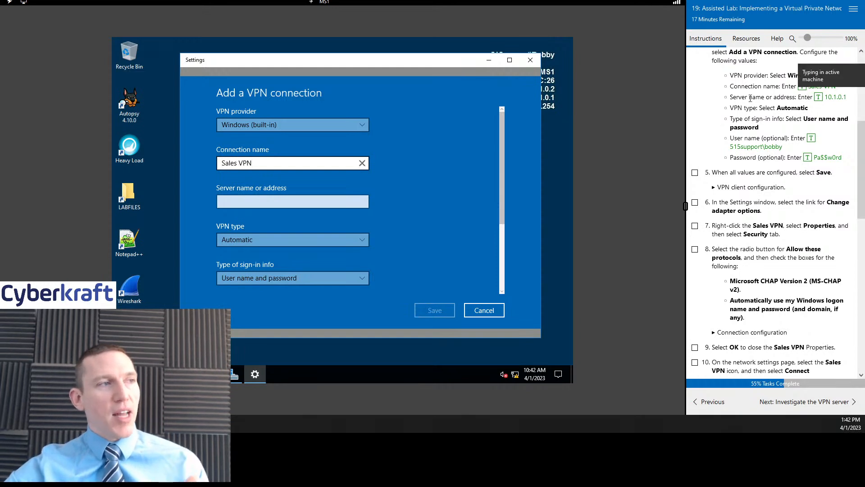
pyautogui.click(291, 203)
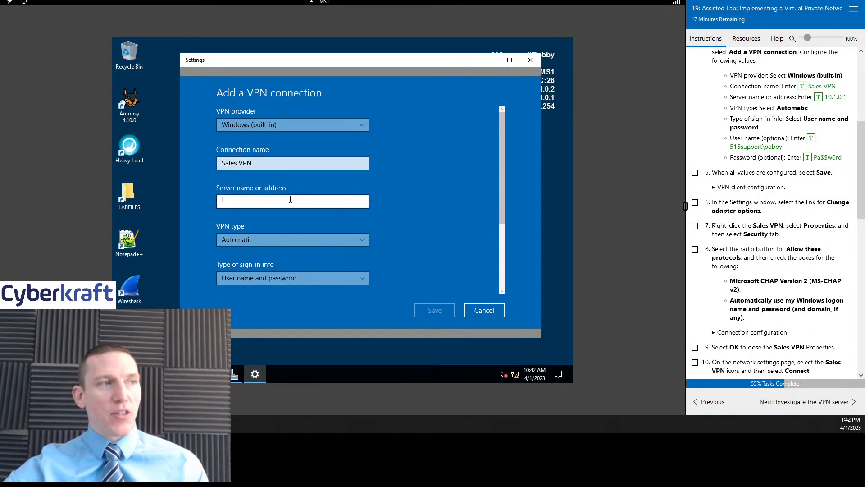
pyautogui.click(819, 97)
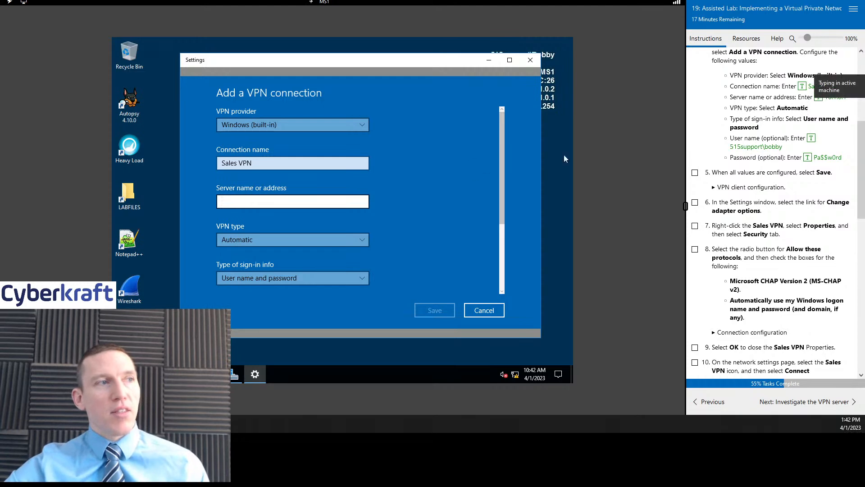
pyautogui.click(746, 39)
# - On DC1, run ipconfig in Command Prompt to check its IP configuration
pyautogui.click(791, 70)
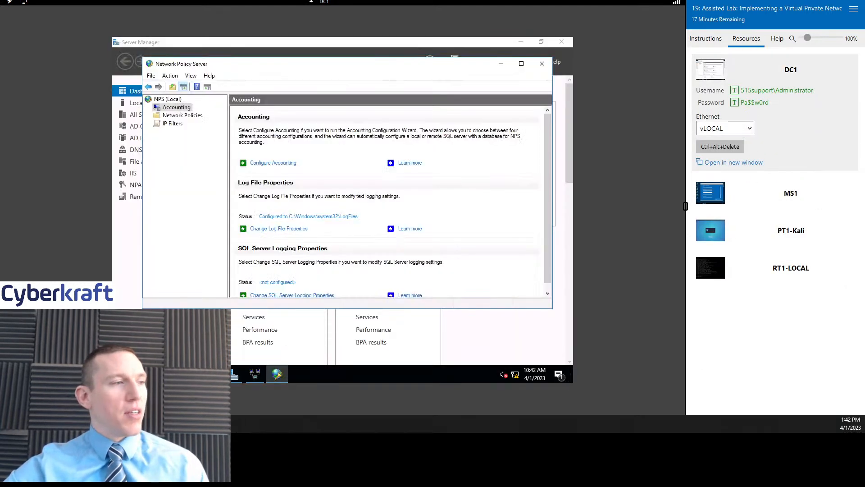
pyautogui.press('super')
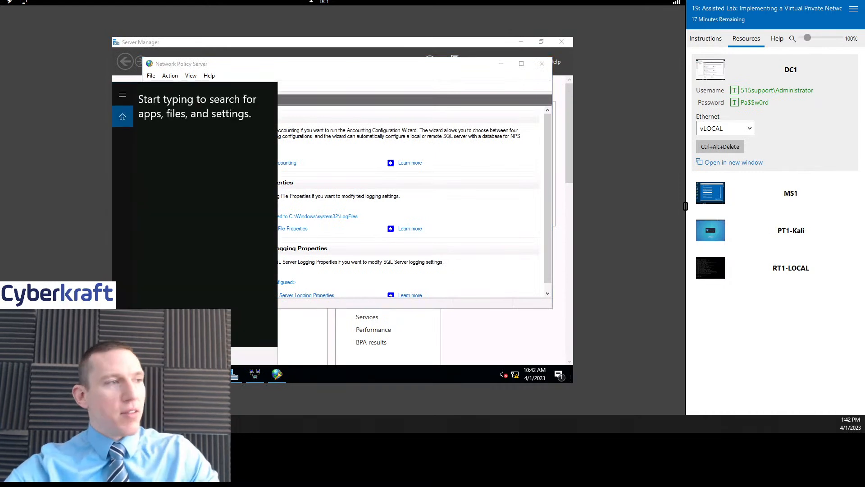
pyautogui.write('cmd')
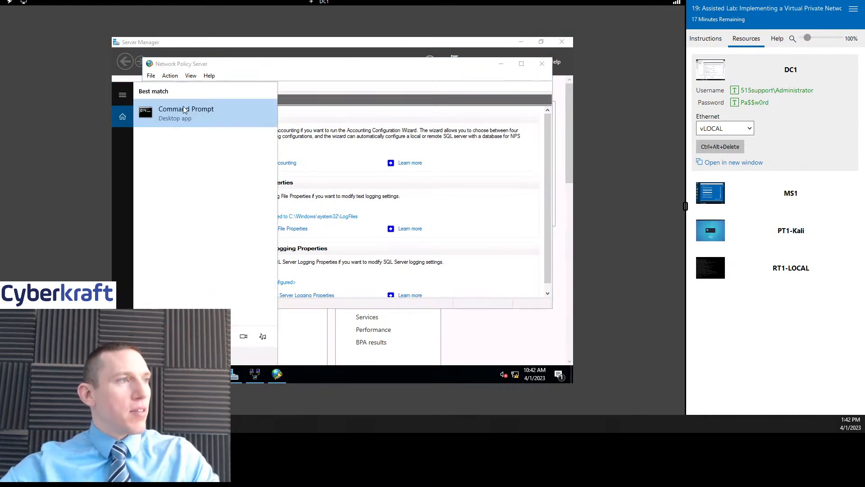
pyautogui.click(184, 109)
pyautogui.write('ipconfig')
pyautogui.press('Return')
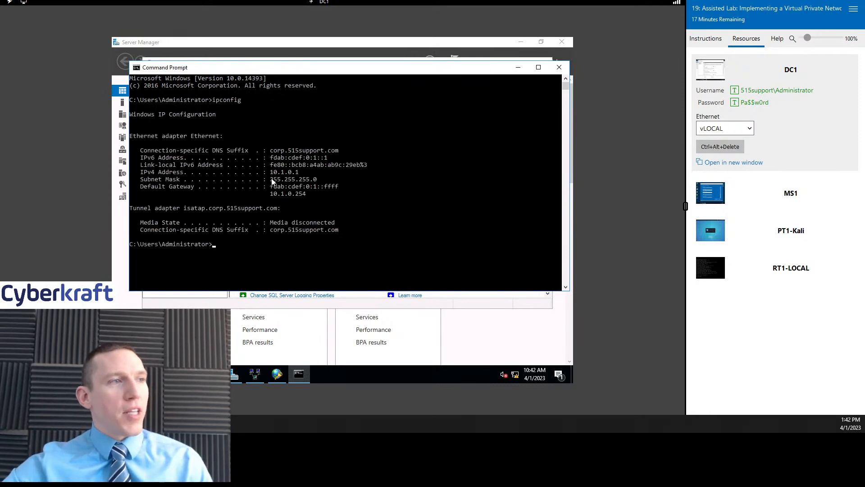
pyautogui.click(518, 68)
# - Back on MS1, enter the lab user's domain user name for the Sales VPN connection
pyautogui.click(764, 198)
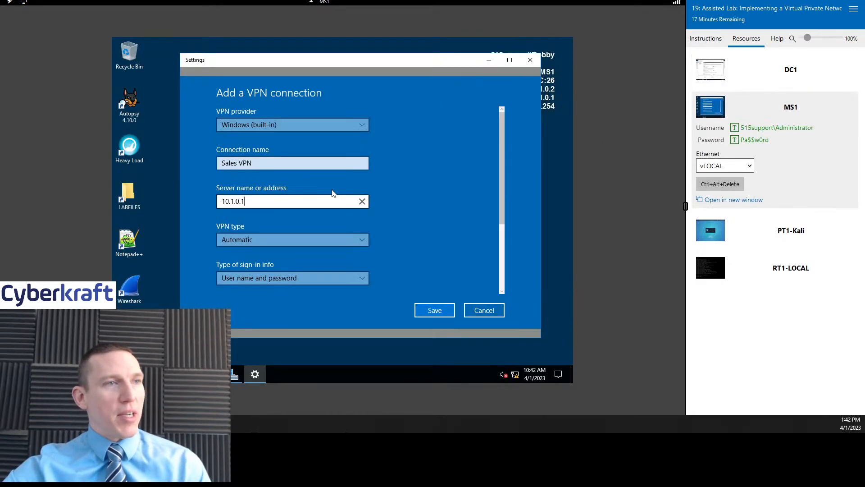
pyautogui.click(706, 39)
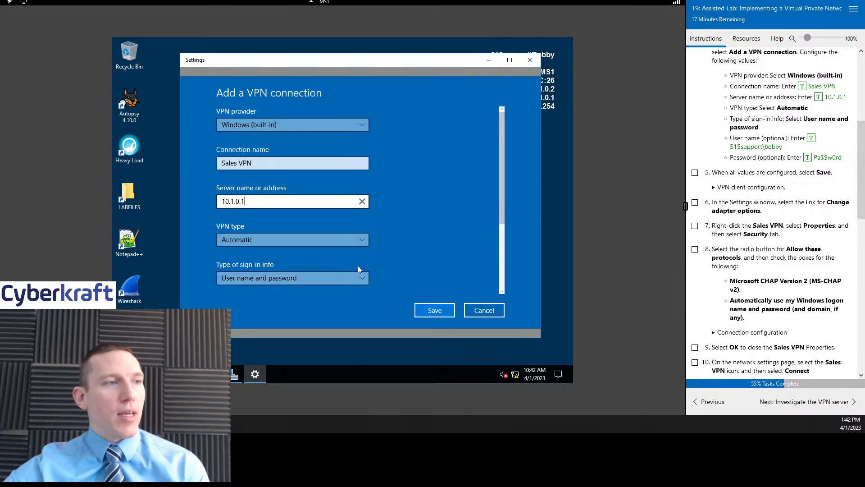
pyautogui.scroll(-2, 331, 263)
pyautogui.click(267, 210)
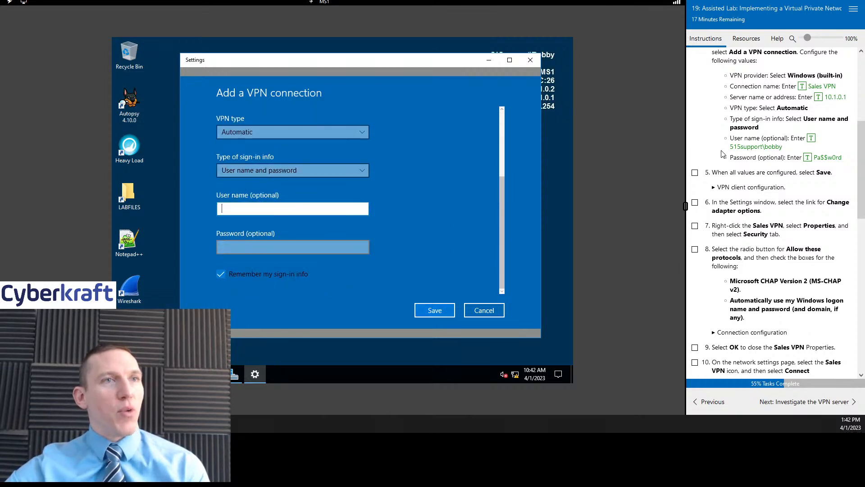
pyautogui.click(757, 147)
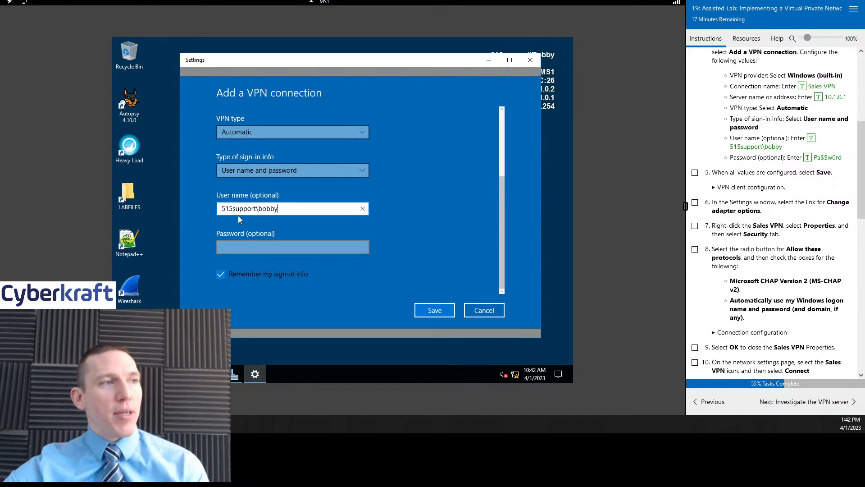
pyautogui.moveTo(223, 210); pyautogui.dragTo(312, 213)
pyautogui.click(274, 212)
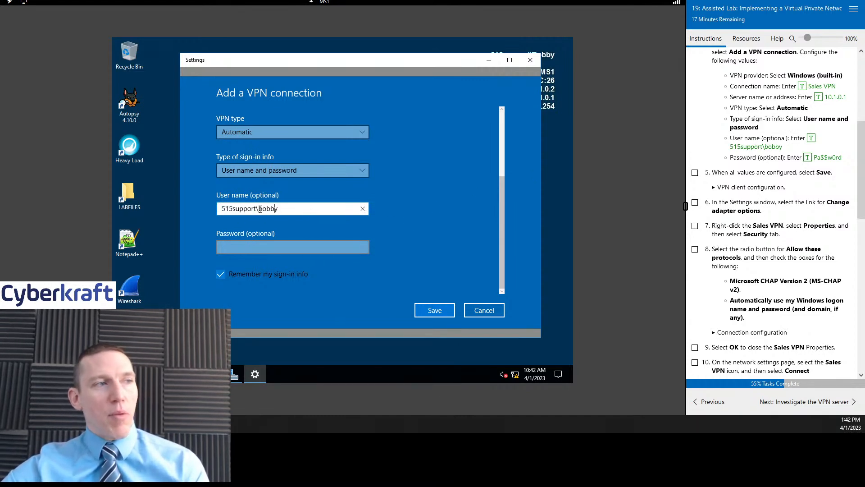
pyautogui.moveTo(219, 210); pyautogui.dragTo(284, 206)
pyautogui.click(284, 206)
# - Enter the VPN account password and save the Sales VPN connection
pyautogui.click(298, 248)
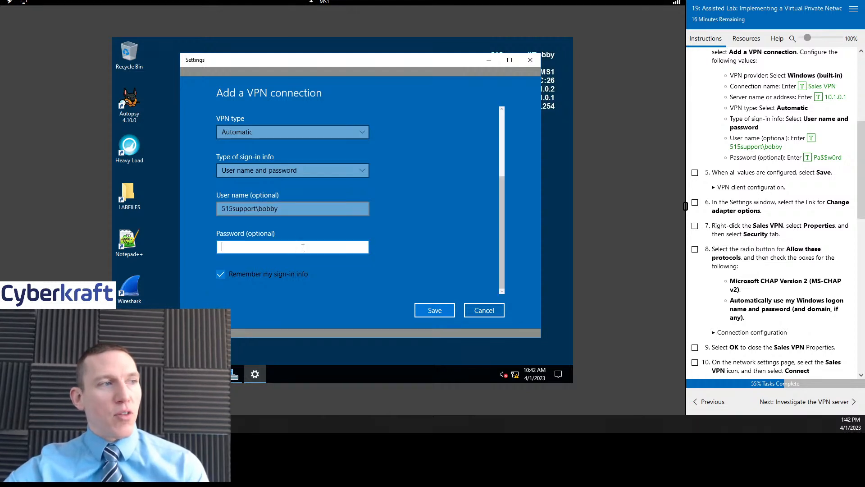
pyautogui.click(809, 160)
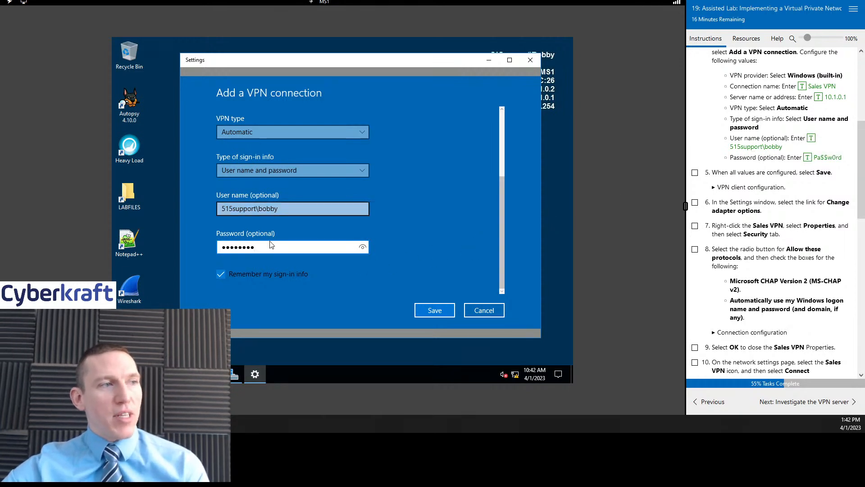
pyautogui.scroll(3, 428, 251)
pyautogui.scroll(-3, 427, 253)
pyautogui.click(435, 310)
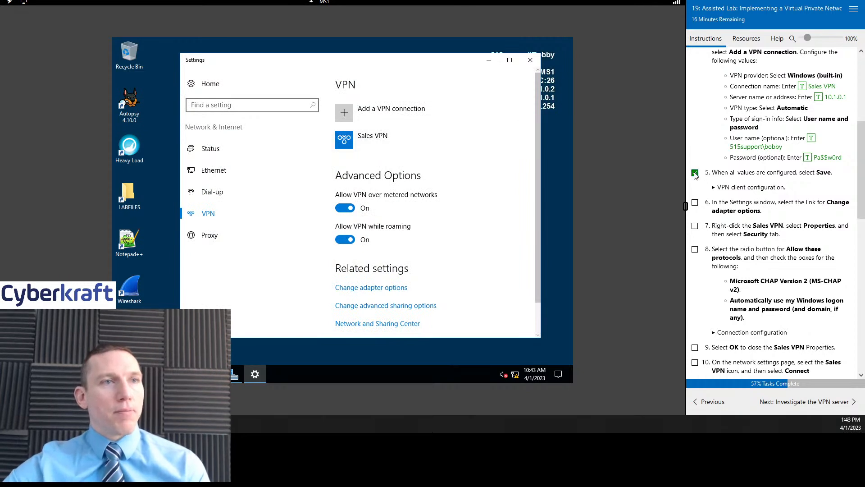
# - Expand Sales VPN in VPN settings and check the VPN client configuration reference image
pyautogui.click(396, 141)
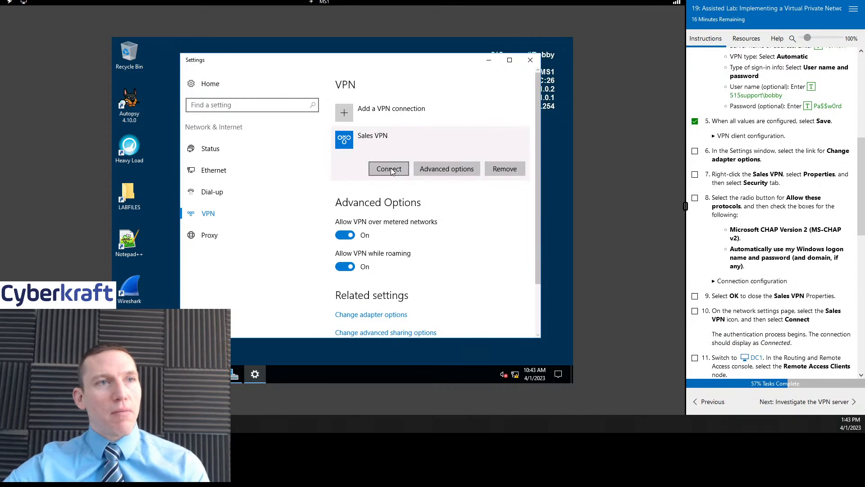
pyautogui.click(730, 136)
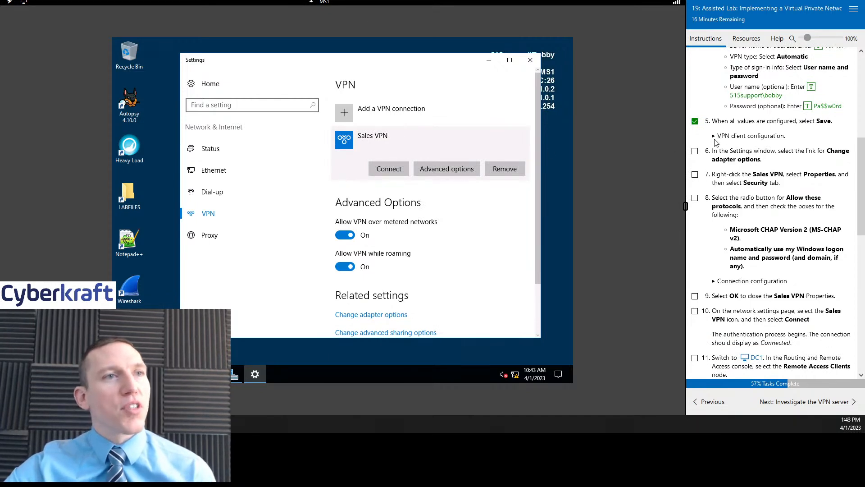
pyautogui.click(716, 141)
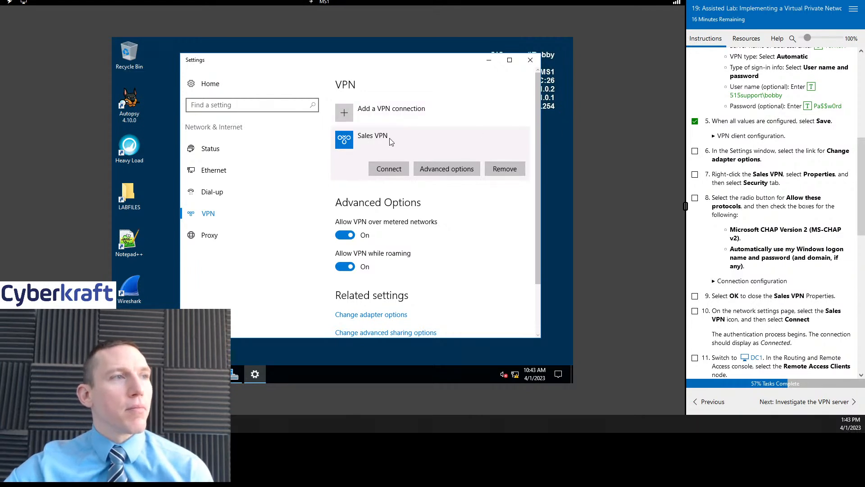
pyautogui.click(515, 375)
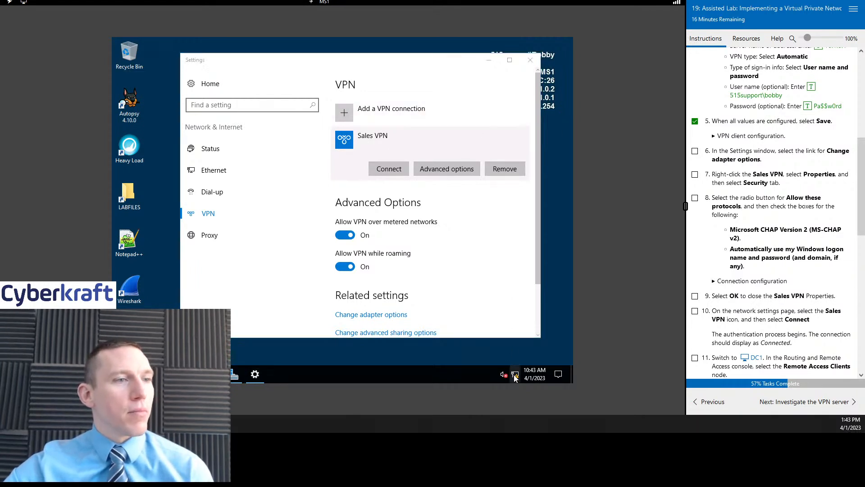
pyautogui.click(383, 133)
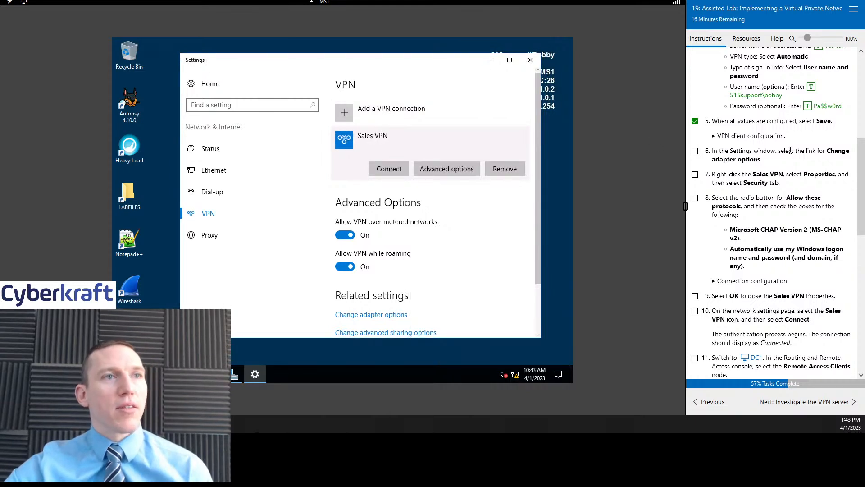
pyautogui.scroll(-3, 769, 163)
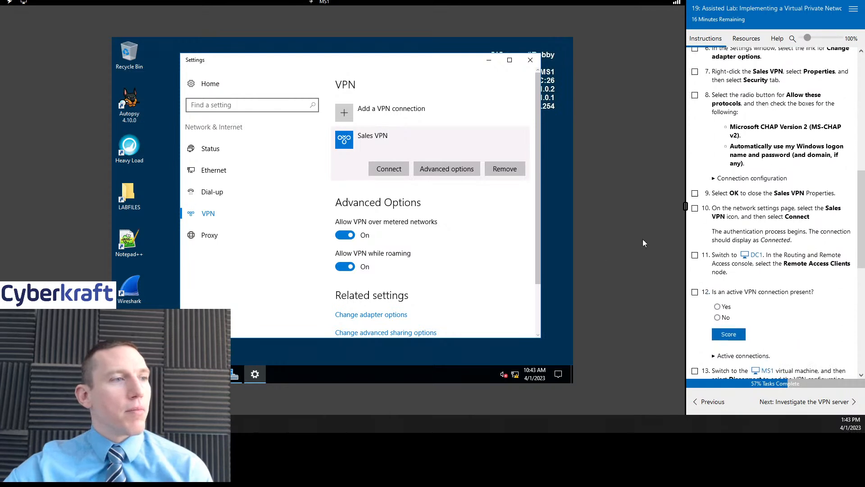
pyautogui.scroll(-2, 371, 268)
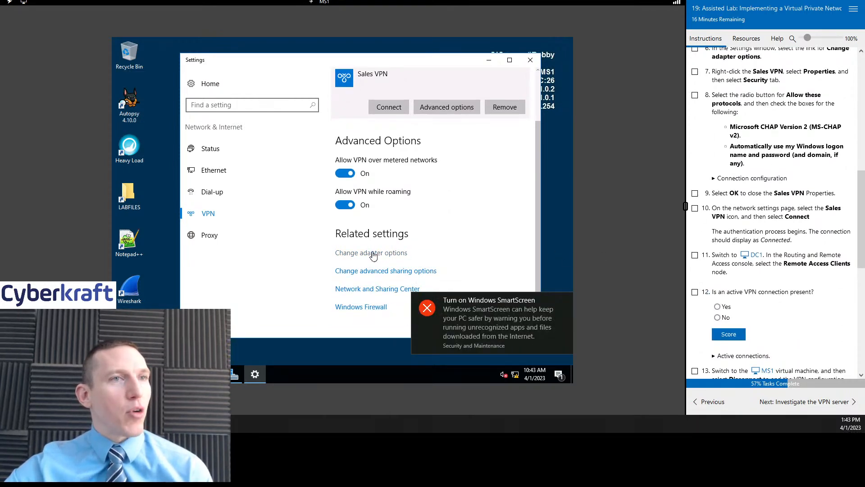
# - Open Network Connections to view Sales VPN's options, then close the windows
pyautogui.click(374, 254)
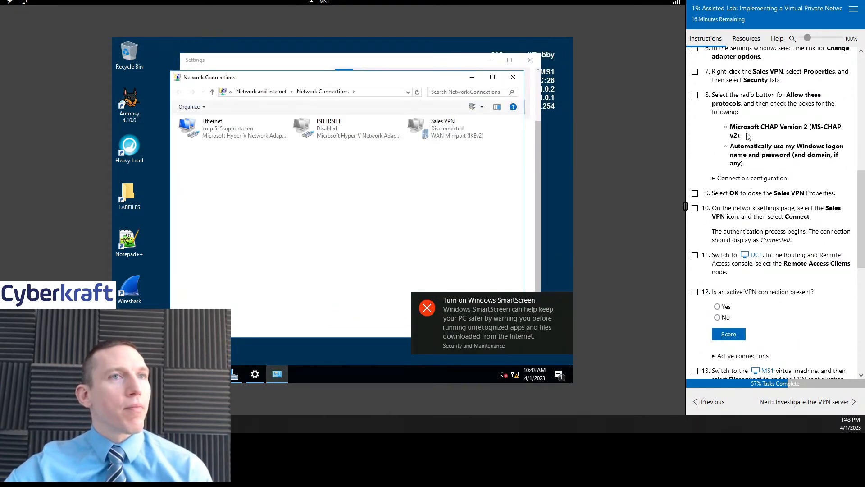
pyautogui.scroll(2, 734, 136)
pyautogui.rightClick(440, 129)
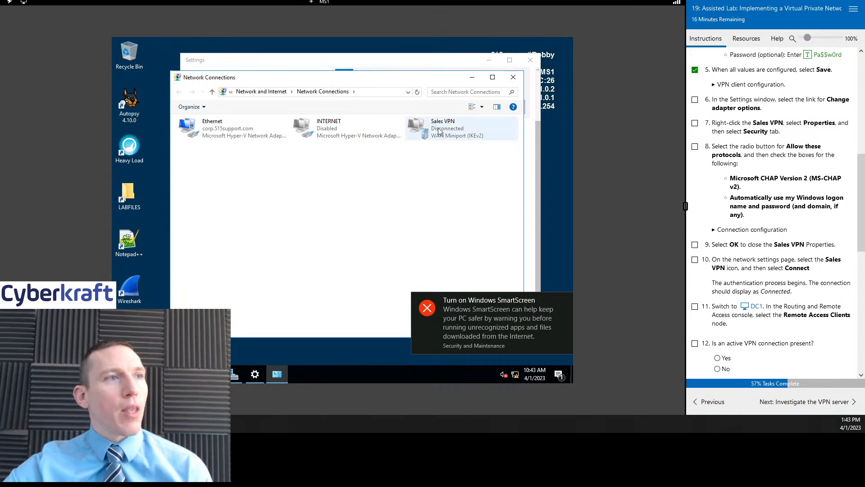
pyautogui.click(518, 79)
pyautogui.click(514, 77)
pyautogui.scroll(2, 397, 189)
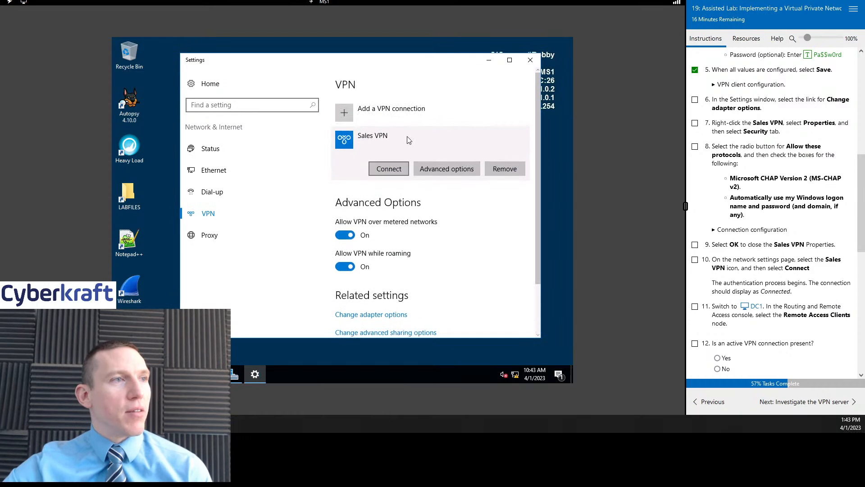
pyautogui.click(459, 174)
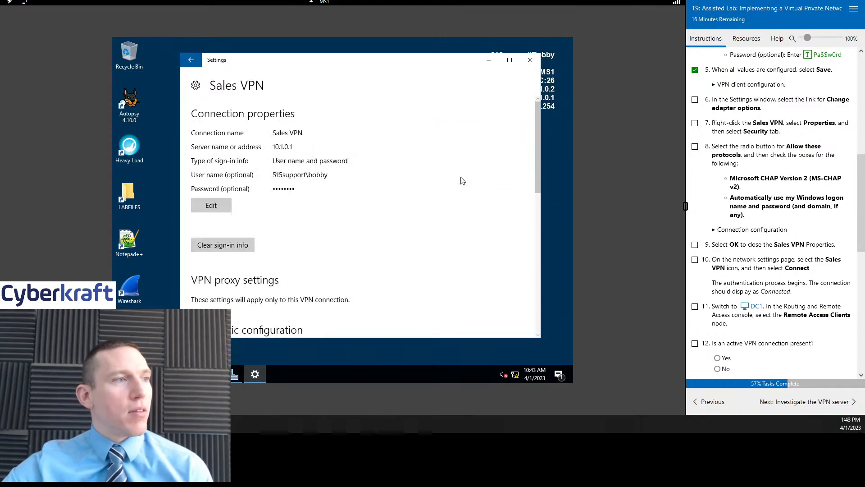
pyautogui.click(531, 60)
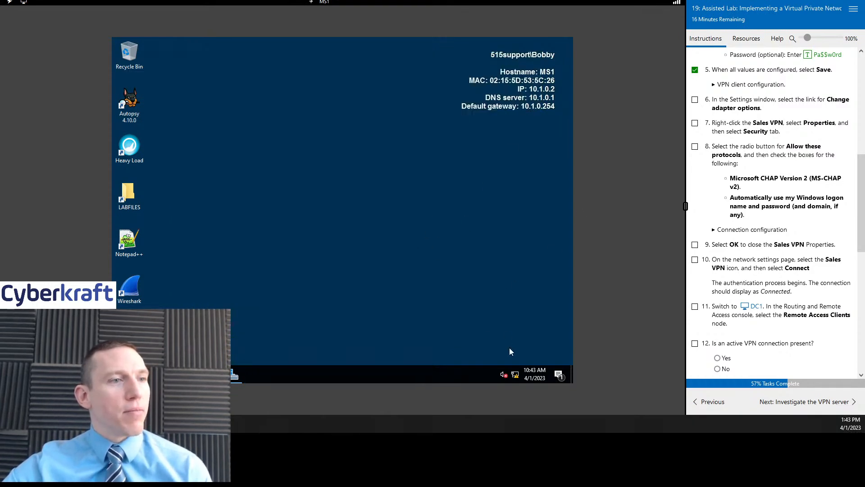
# - Reopen VPN settings, go to the adapter connections list and bring up Sales VPN's options
pyautogui.click(514, 376)
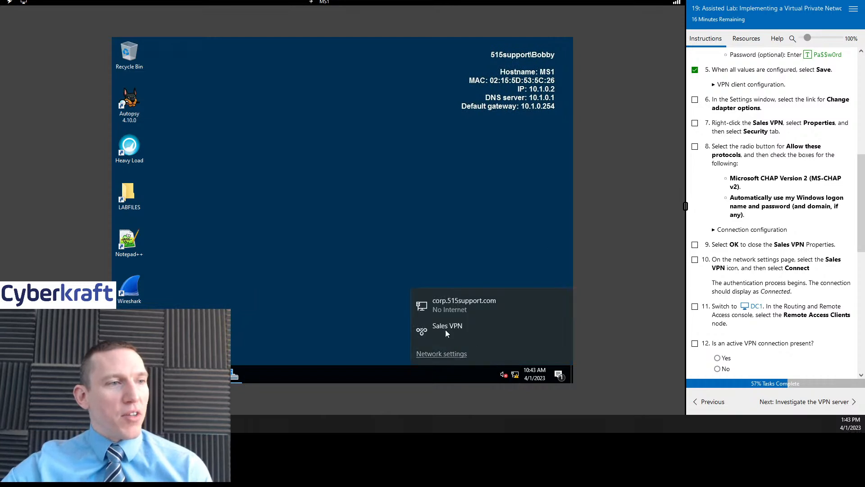
pyautogui.click(442, 353)
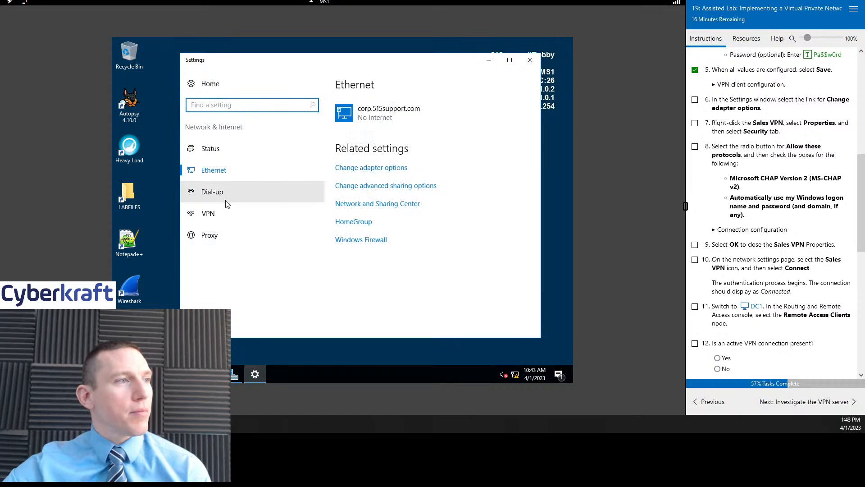
pyautogui.click(223, 214)
pyautogui.scroll(-1, 457, 204)
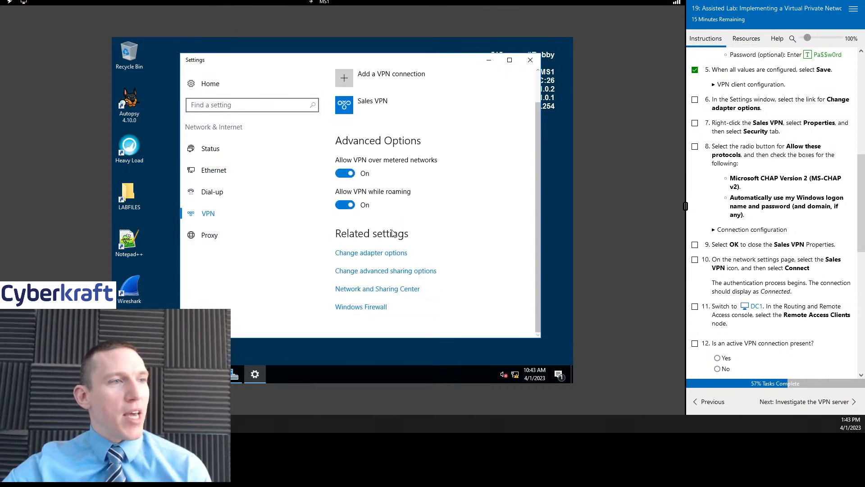
pyautogui.click(372, 253)
pyautogui.rightClick(449, 133)
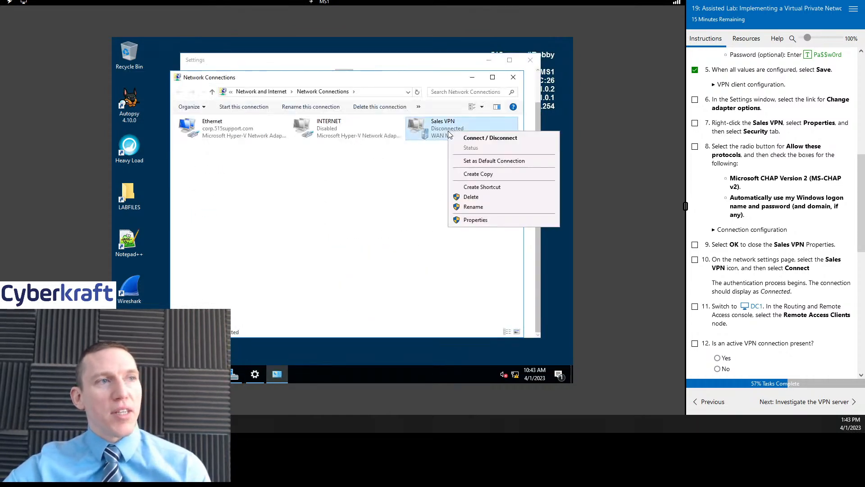
# - Open Sales VPN's Security properties, leaving data encryption unchanged, and check off lab step 8
pyautogui.click(476, 220)
pyautogui.click(694, 123)
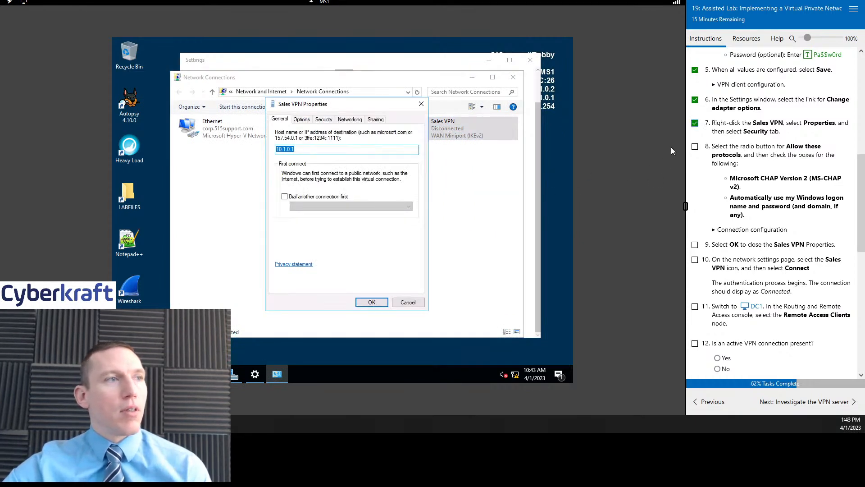
pyautogui.click(322, 120)
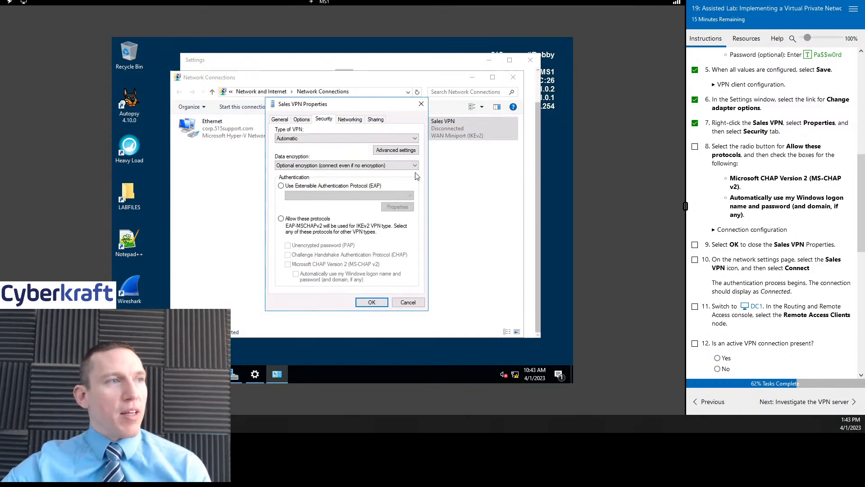
pyautogui.scroll(-1, 768, 173)
pyautogui.scroll(-1, 769, 174)
pyautogui.scroll(1, 768, 173)
pyautogui.click(695, 96)
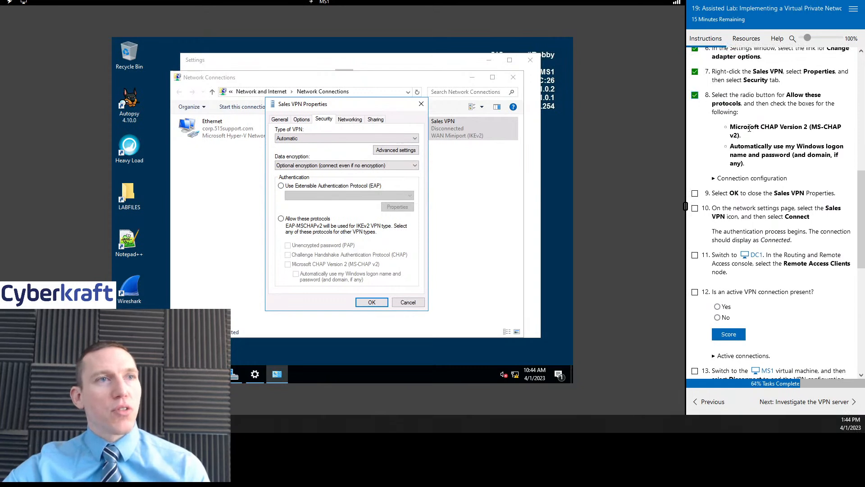
pyautogui.click(302, 167)
pyautogui.click(309, 155)
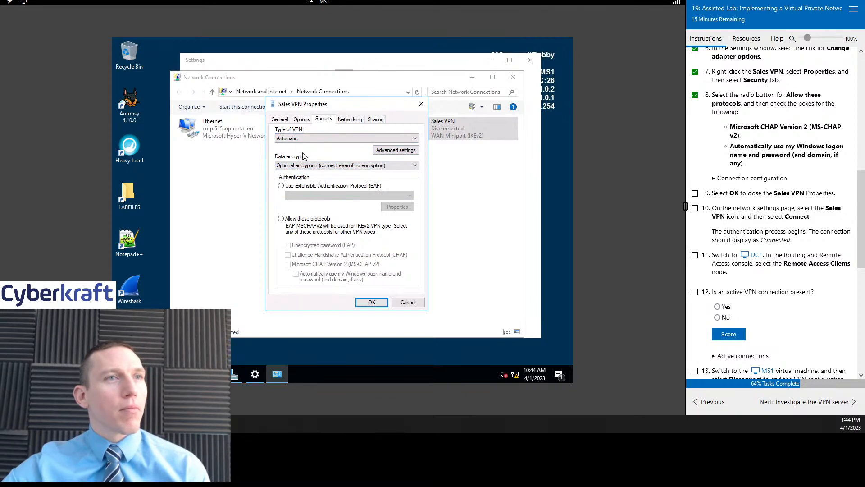
# - Allow CHAP and MS-CHAP v2 with automatic Windows logon, save, and accept the warning
pyautogui.click(280, 219)
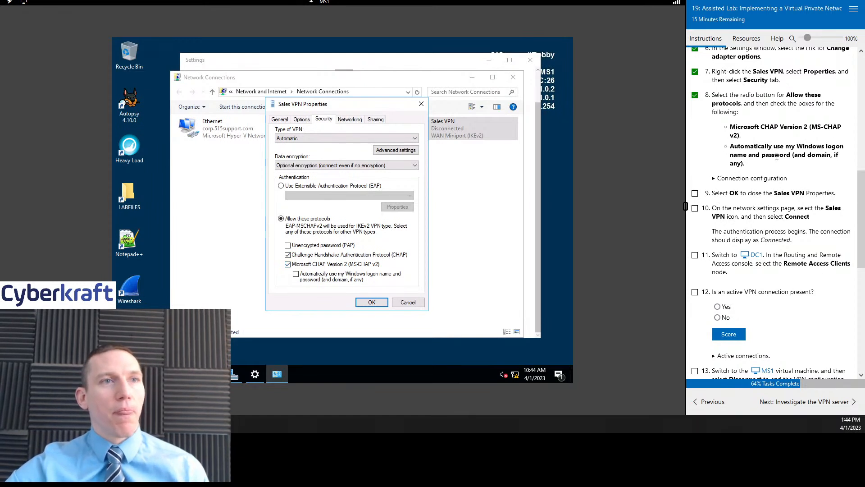
pyautogui.click(308, 281)
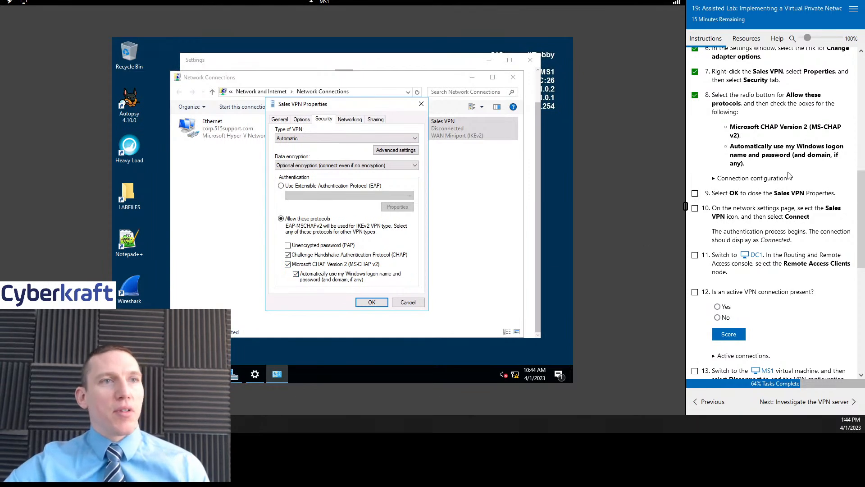
pyautogui.scroll(-1, 789, 175)
pyautogui.click(716, 127)
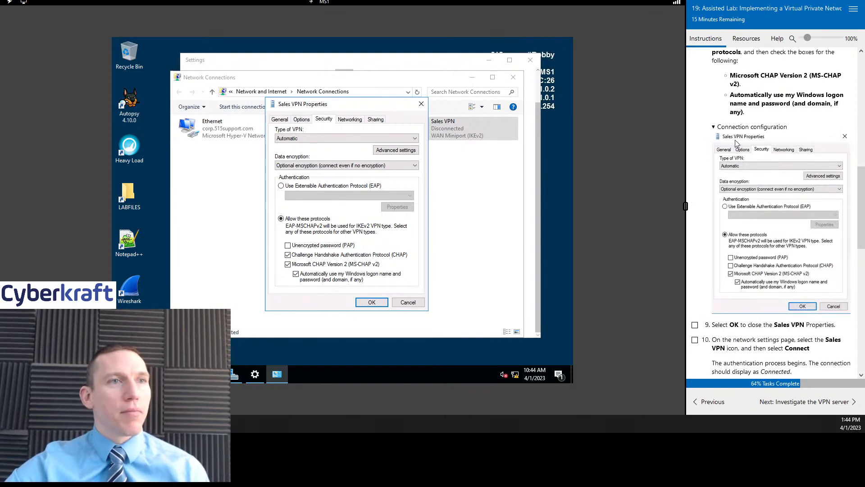
pyautogui.click(715, 128)
pyautogui.click(695, 142)
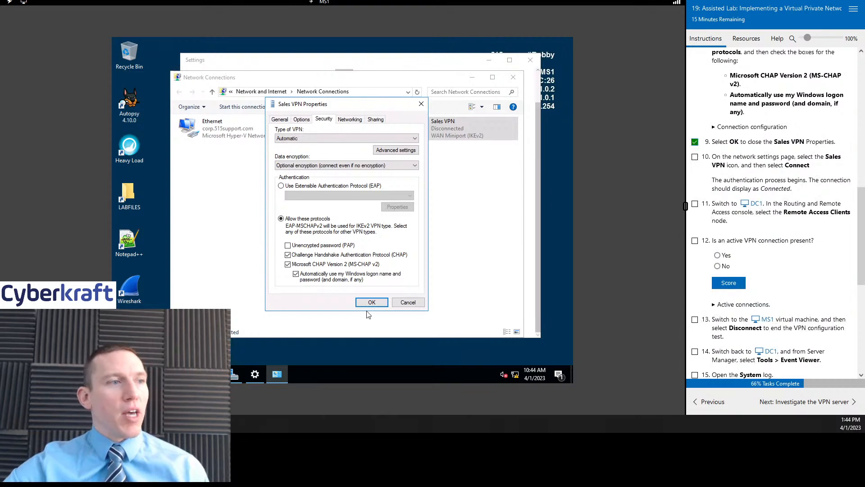
pyautogui.click(371, 302)
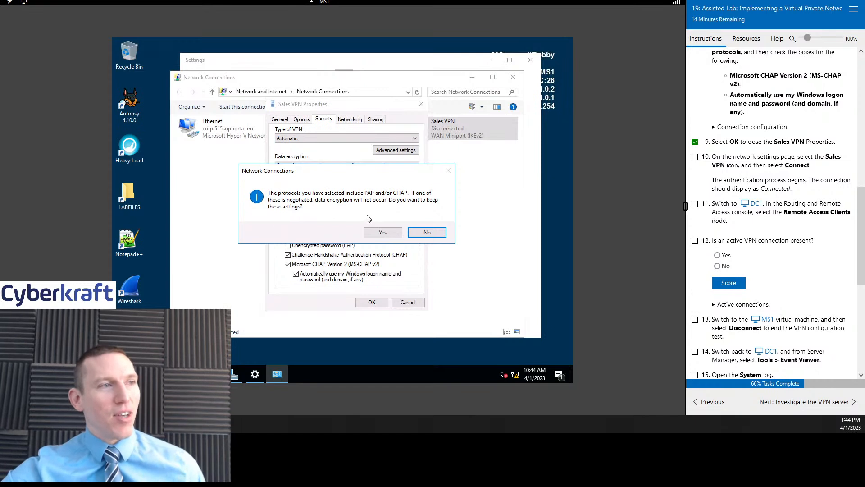
pyautogui.click(384, 232)
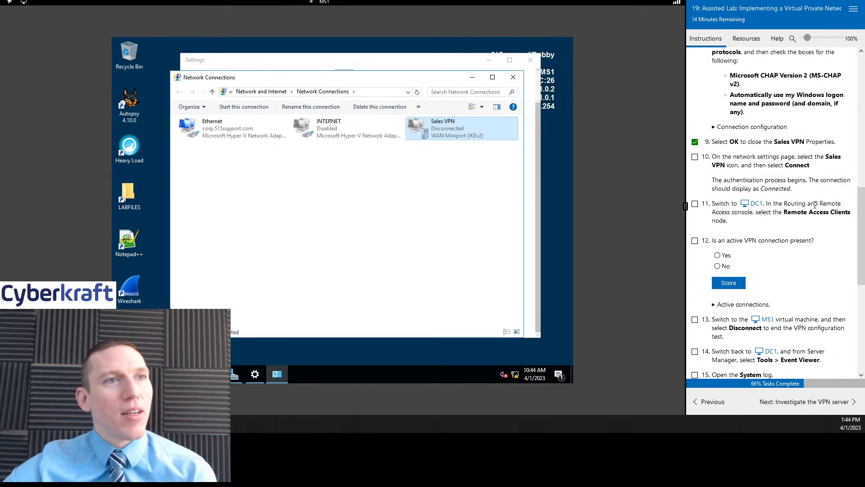
# - Connect Sales VPN to 10.1.0.1 from the Networks flyout, then switch over to DC1
pyautogui.click(695, 158)
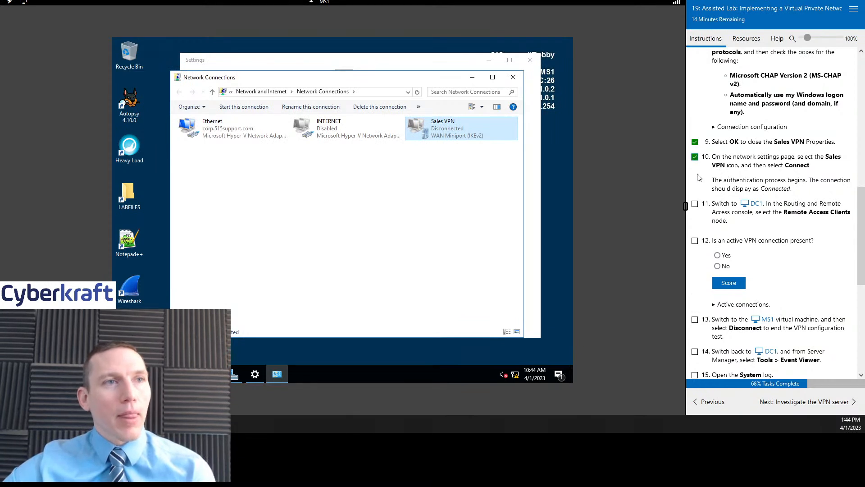
pyautogui.rightClick(440, 127)
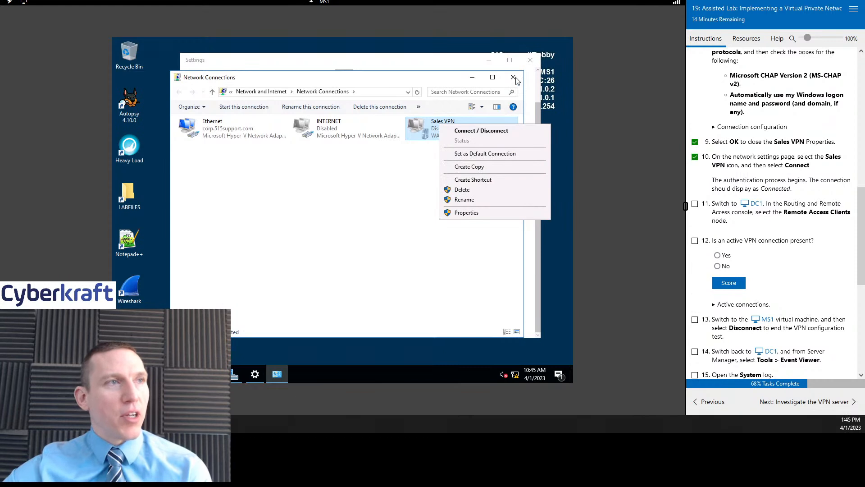
pyautogui.click(477, 132)
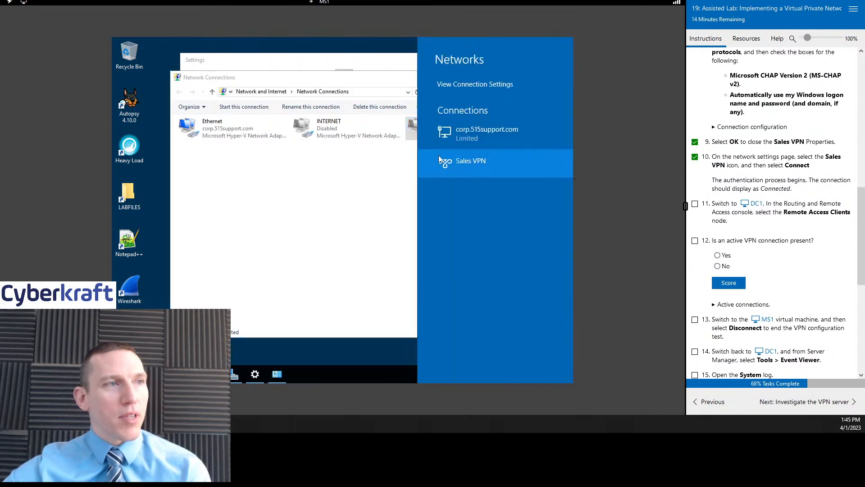
pyautogui.click(500, 171)
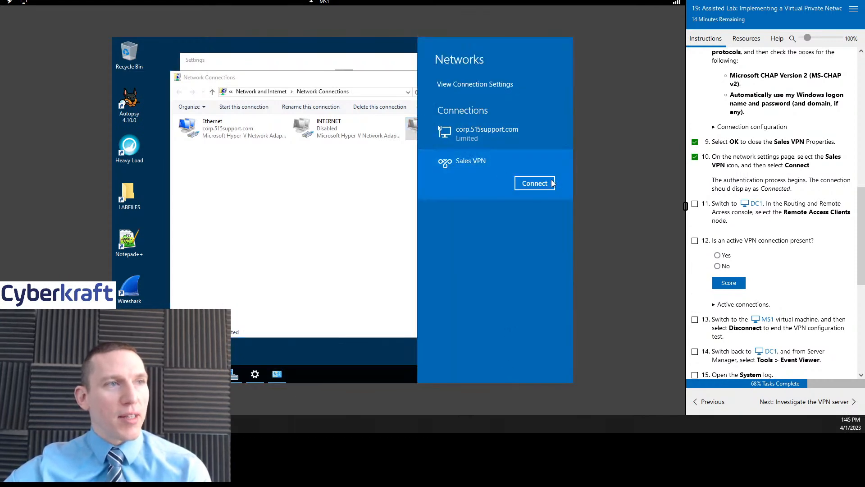
pyautogui.click(552, 187)
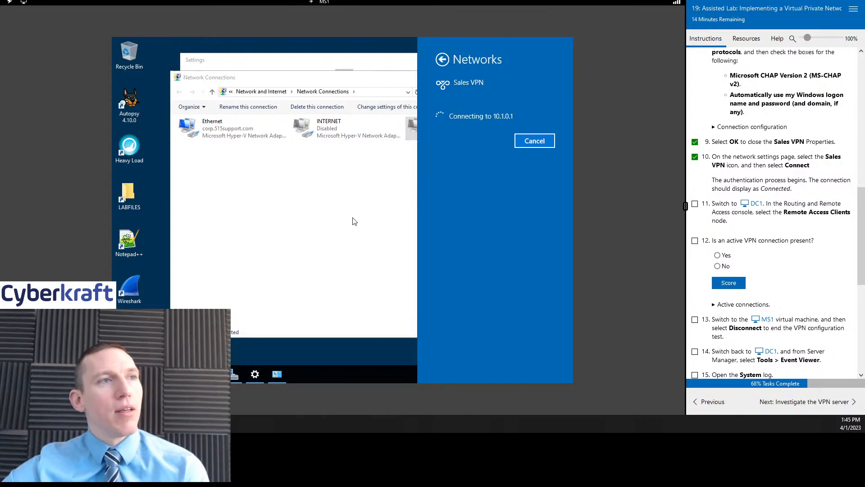
pyautogui.scroll(-1, 772, 199)
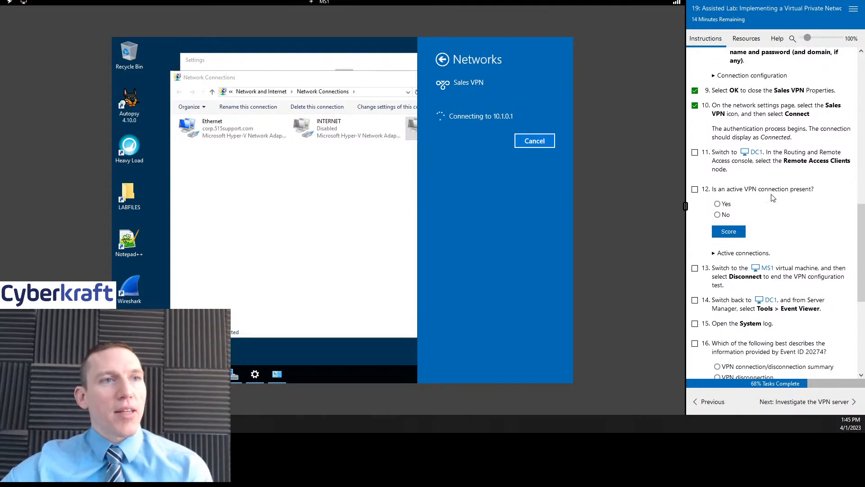
pyautogui.scroll(-1, 773, 199)
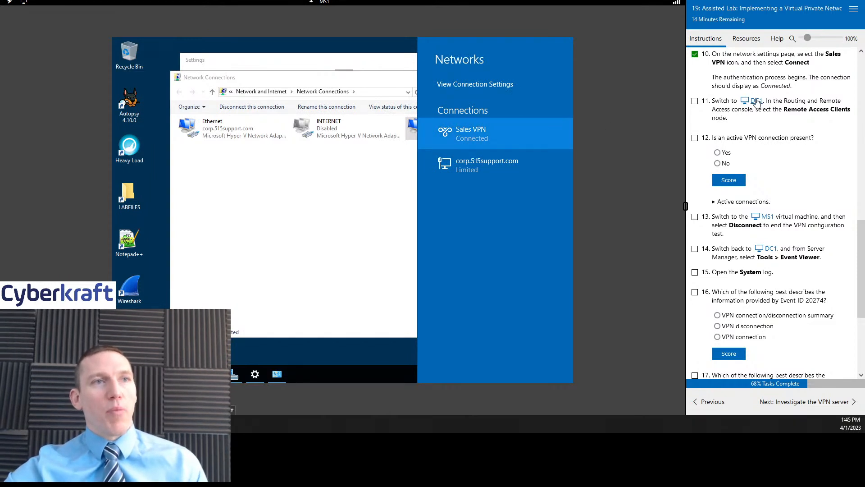
pyautogui.click(756, 101)
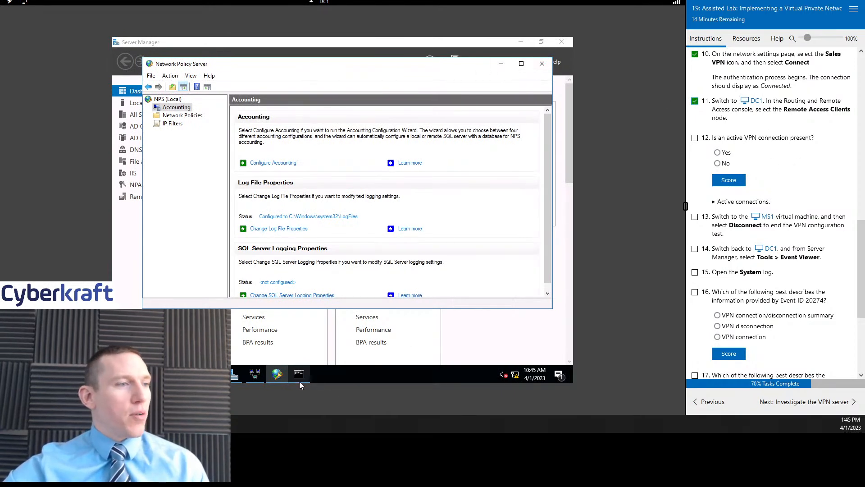
# - In Routing and Remote Access, list and refresh Remote Access Clients, widening panes to show full user names
pyautogui.click(256, 379)
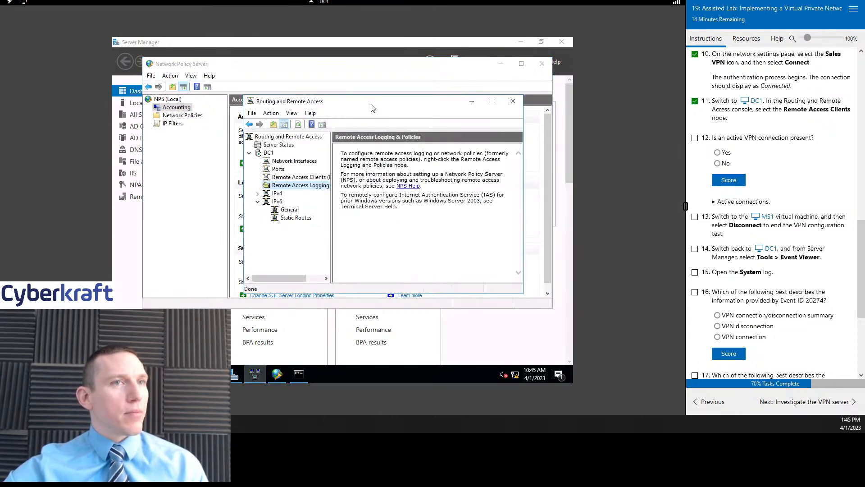
pyautogui.click(301, 177)
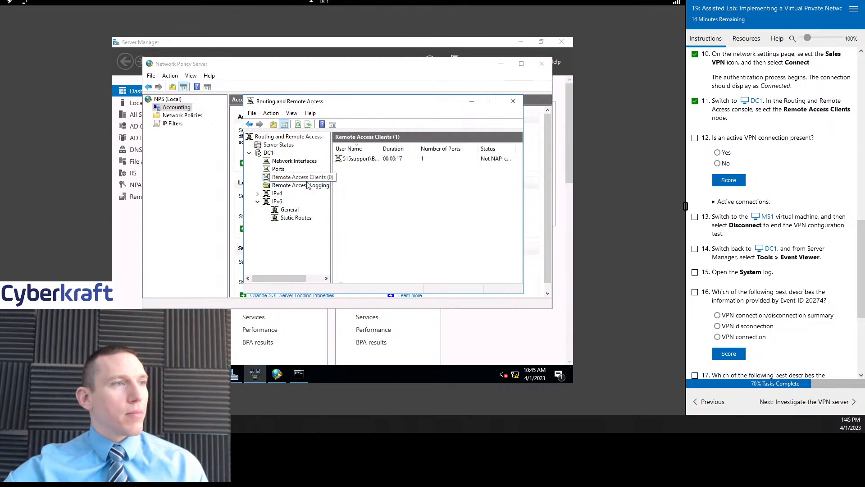
pyautogui.moveTo(385, 101); pyautogui.dragTo(350, 97)
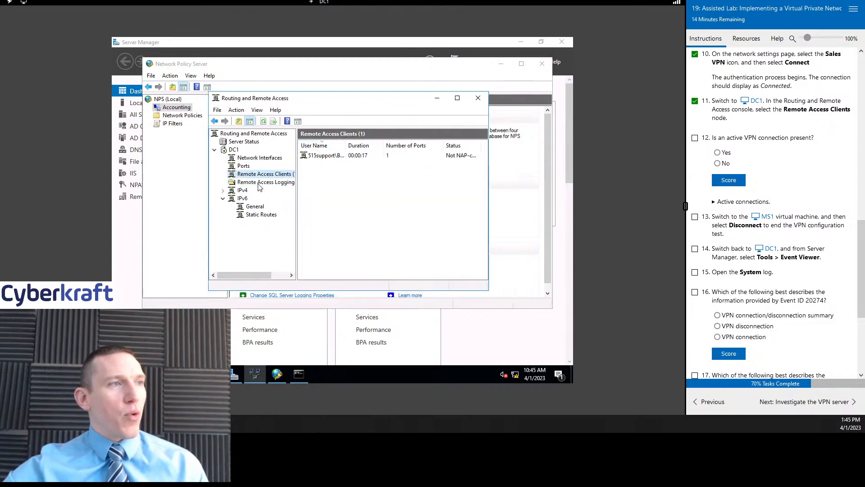
pyautogui.moveTo(296, 167); pyautogui.dragTo(309, 169)
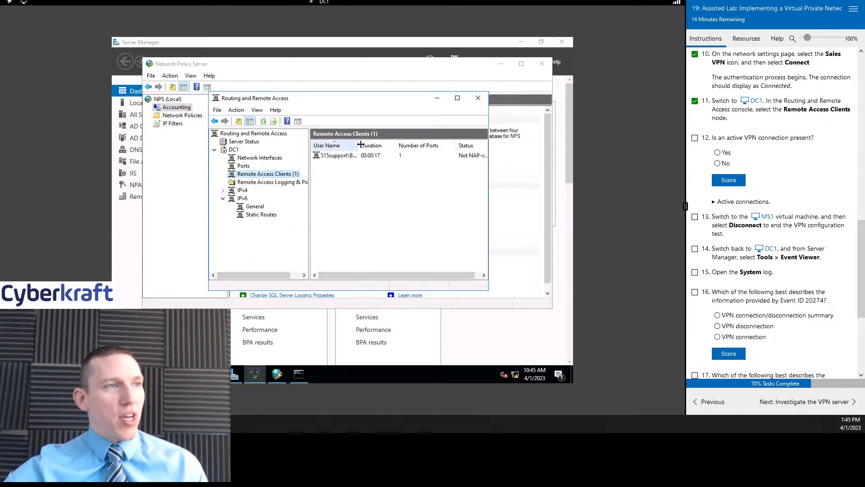
pyautogui.moveTo(361, 144); pyautogui.dragTo(382, 145)
pyautogui.click(358, 158)
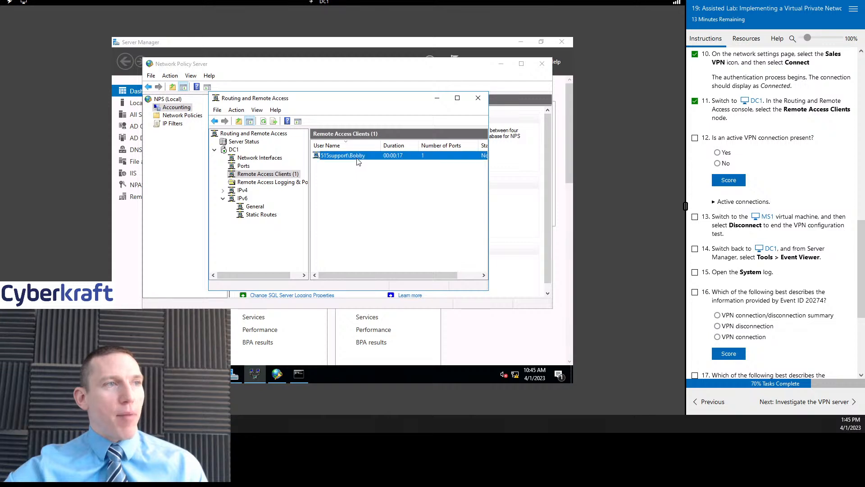
pyautogui.click(270, 182)
pyautogui.click(276, 175)
pyautogui.click(267, 182)
pyautogui.click(266, 174)
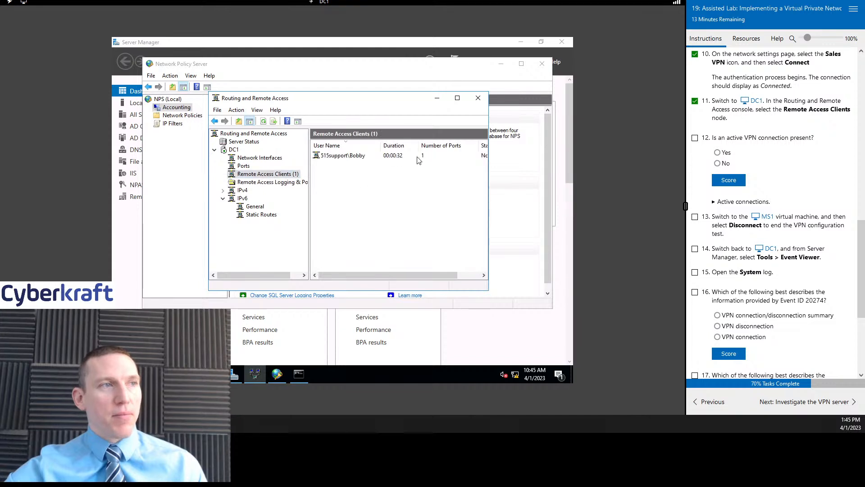
# - Answer Yes to question 12 about an active connection, score it, and switch to MS1
pyautogui.click(718, 152)
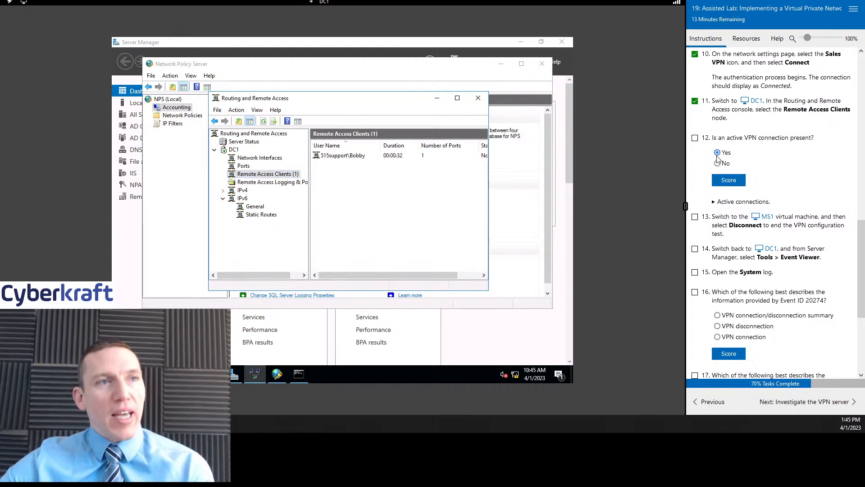
pyautogui.click(695, 138)
pyautogui.click(733, 179)
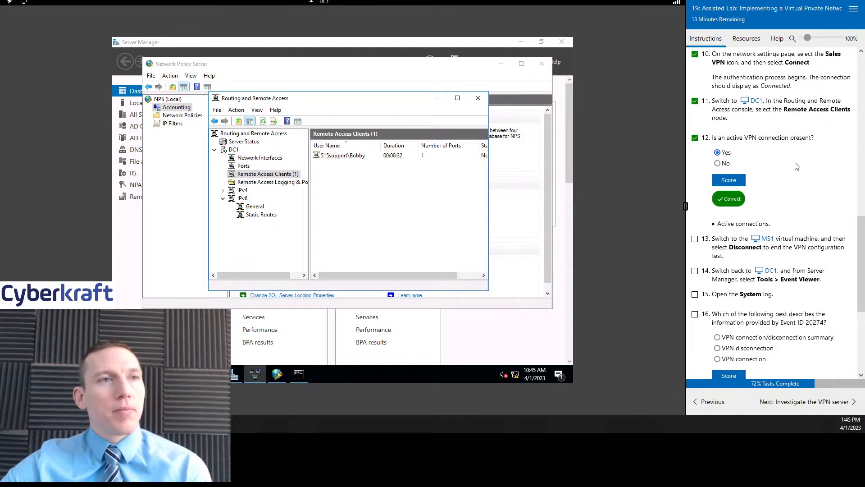
pyautogui.scroll(-2, 766, 171)
pyautogui.scroll(-1, 722, 153)
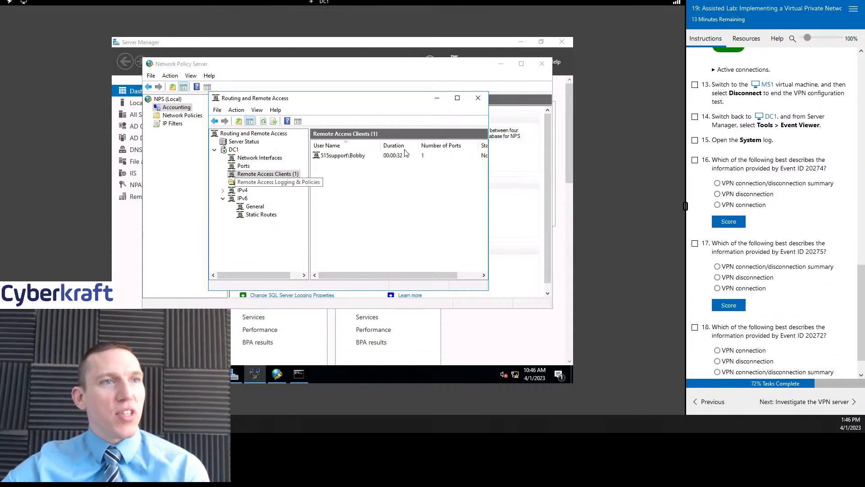
pyautogui.click(766, 85)
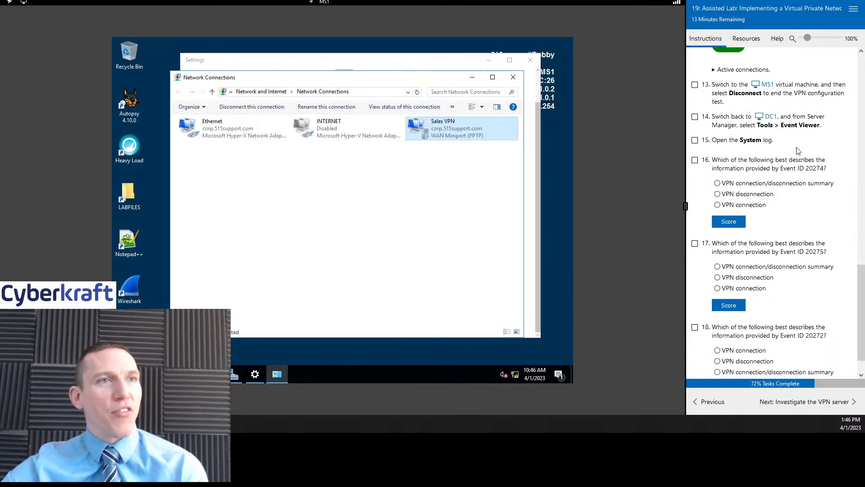
# - Disconnect Sales VPN on MS1, check off tasks 13 and 14, and return to DC1
pyautogui.click(695, 85)
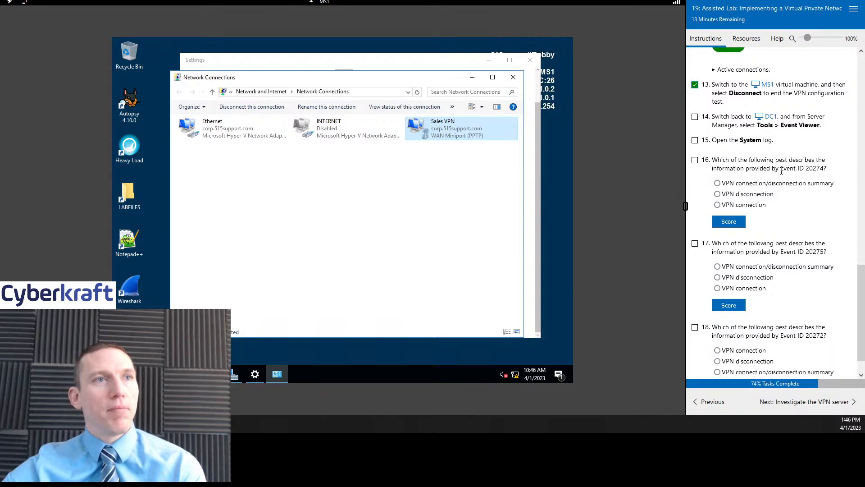
pyautogui.rightClick(424, 119)
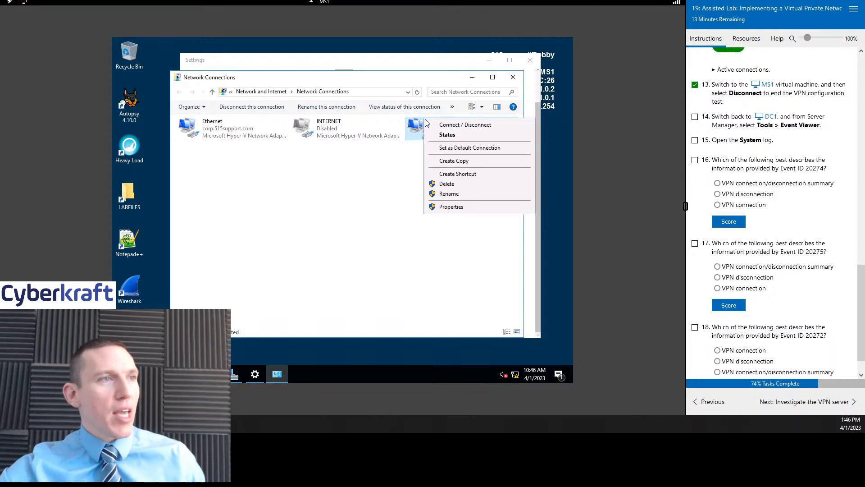
pyautogui.click(462, 129)
pyautogui.click(482, 163)
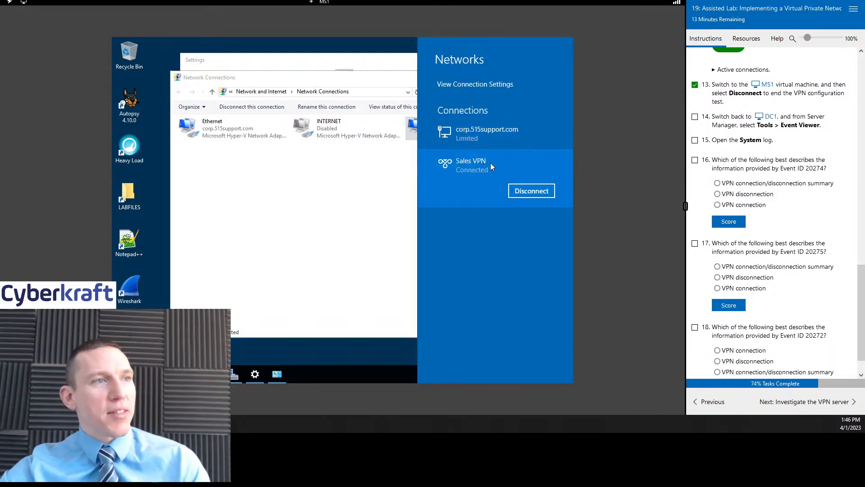
pyautogui.click(532, 191)
pyautogui.click(353, 245)
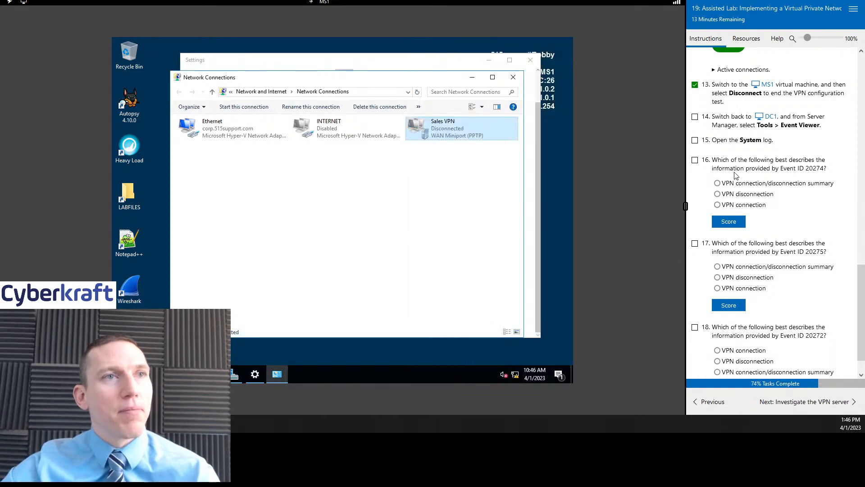
pyautogui.click(695, 117)
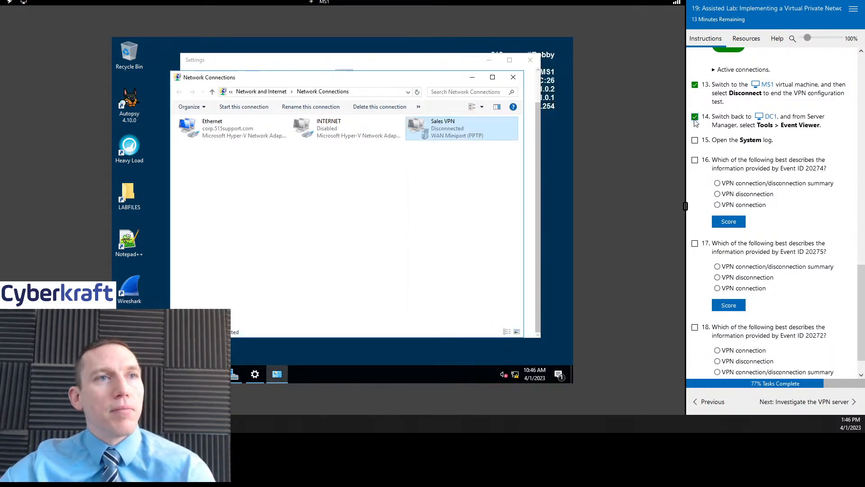
pyautogui.click(770, 117)
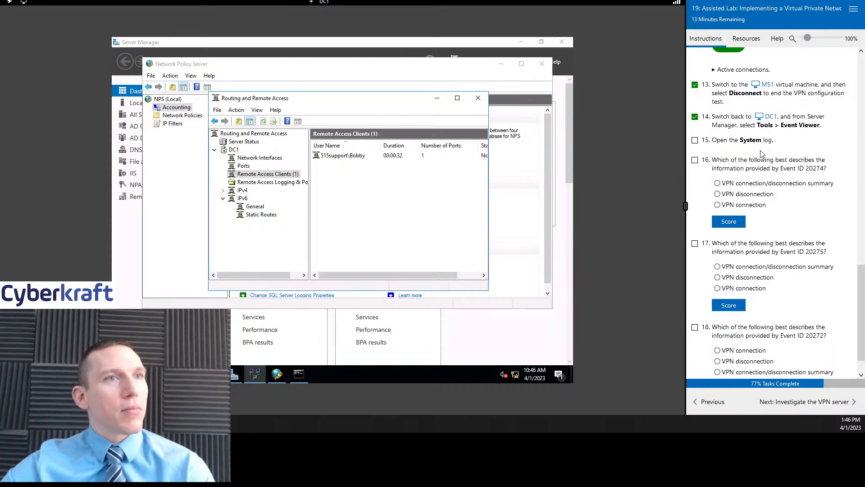
# - Launch Event Viewer from Server Manager's Tools menu, maximize it, and expand Windows Logs
pyautogui.click(479, 42)
pyautogui.click(507, 61)
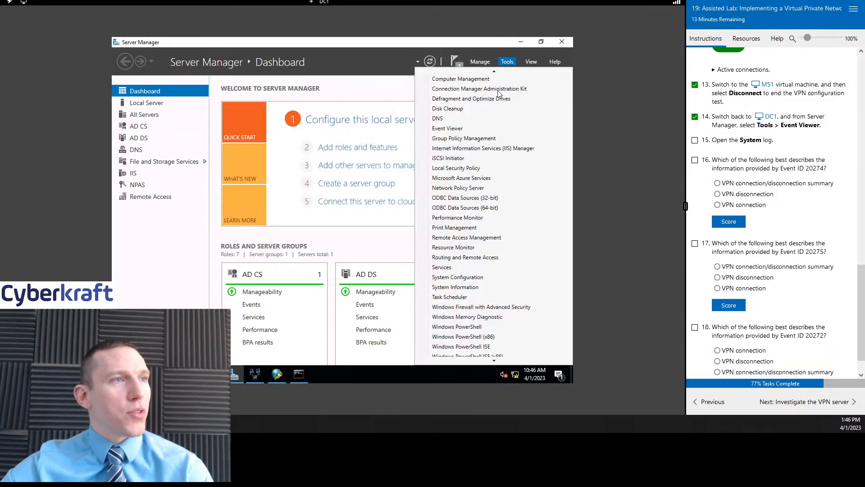
pyautogui.click(473, 132)
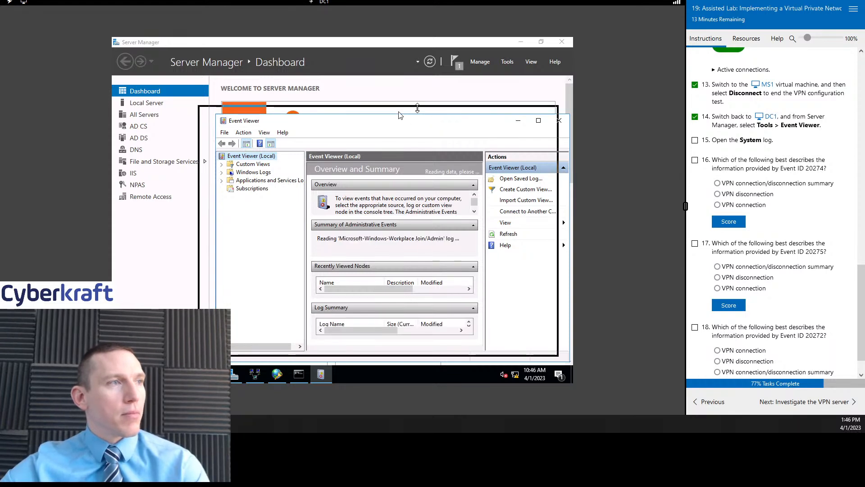
pyautogui.click(521, 115)
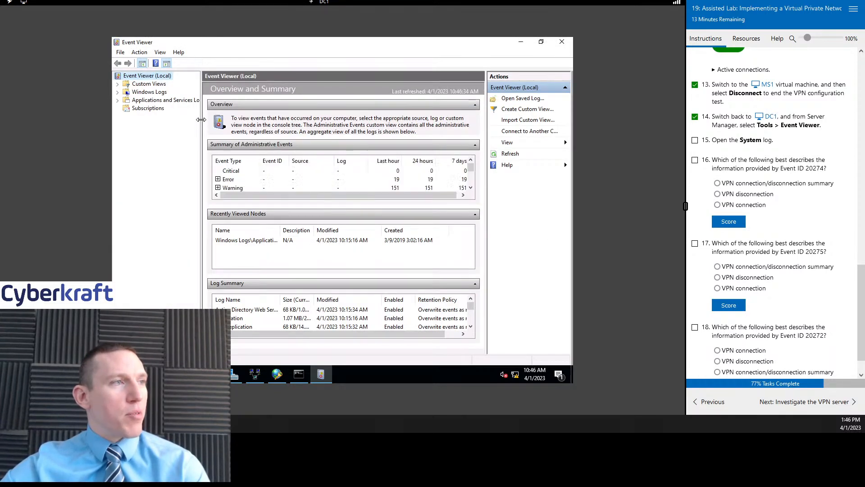
pyautogui.moveTo(200, 119); pyautogui.dragTo(203, 119)
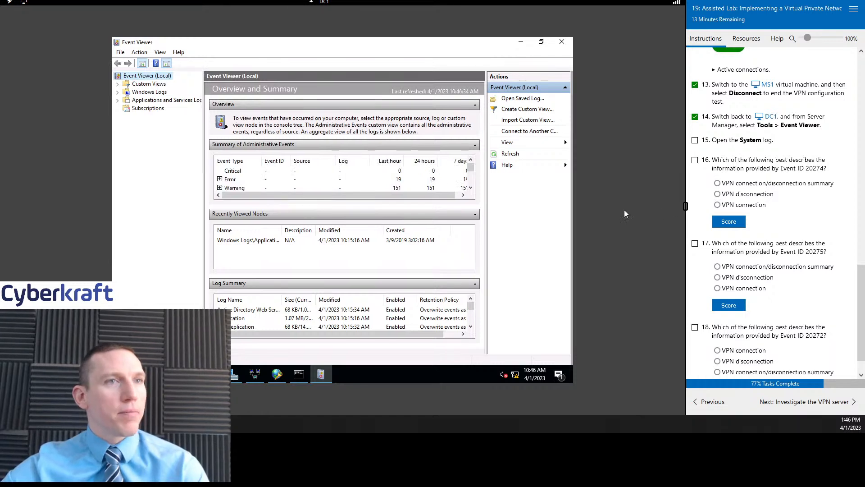
pyautogui.click(695, 140)
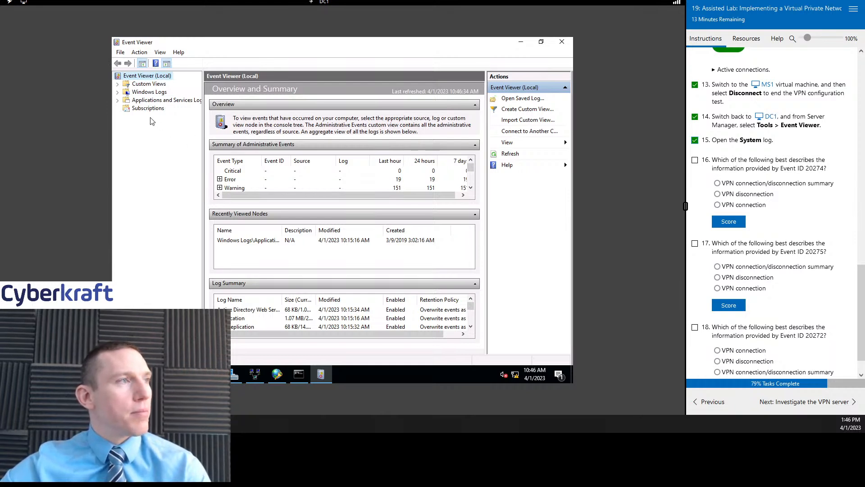
pyautogui.click(118, 91)
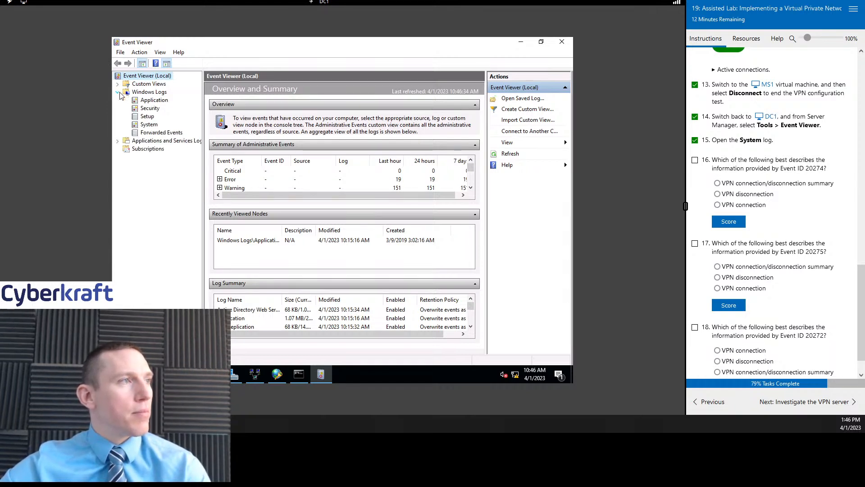
# - Open the System log and read RemoteAccess events 20272, 20275 and 20274, noting address 10.1.0.105
pyautogui.click(147, 126)
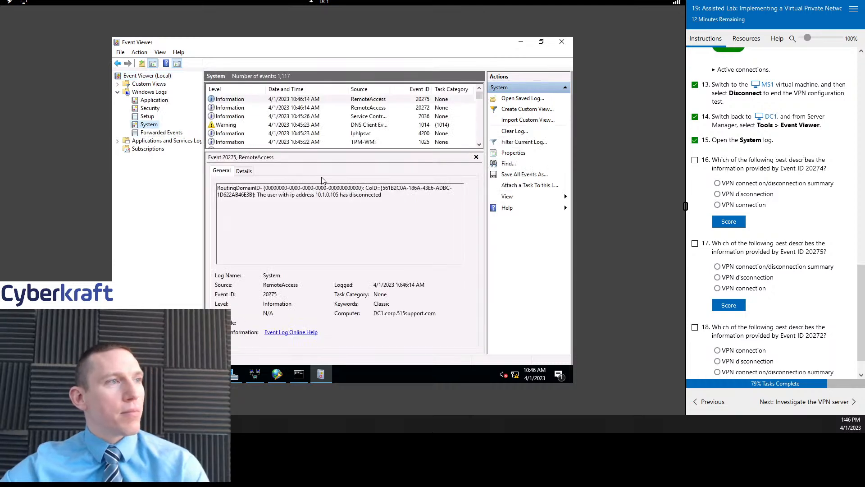
pyautogui.moveTo(340, 151); pyautogui.dragTo(340, 180)
pyautogui.click(336, 109)
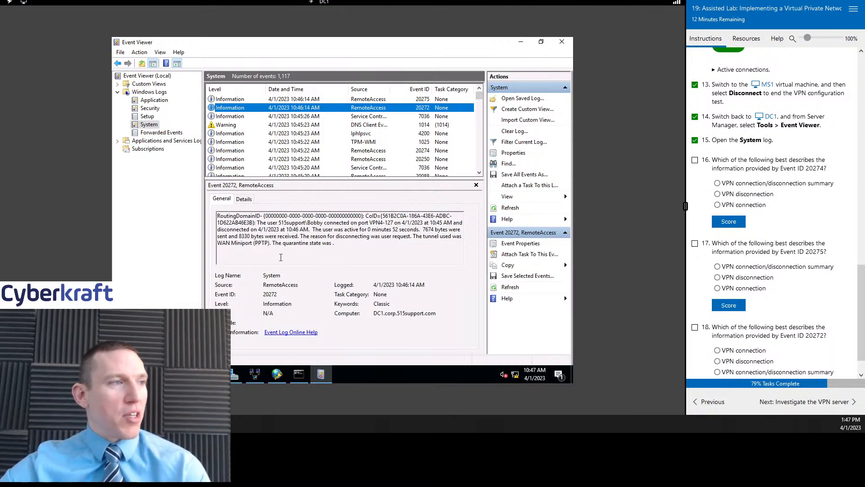
pyautogui.click(339, 100)
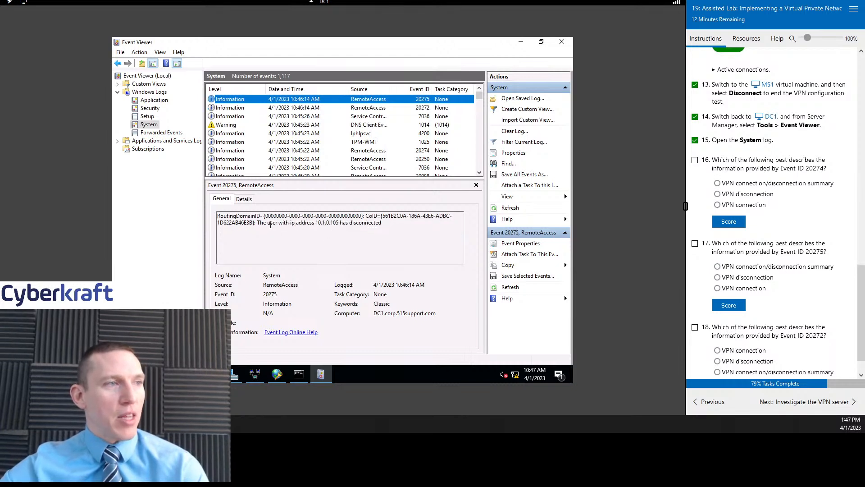
pyautogui.moveTo(315, 223); pyautogui.dragTo(339, 223)
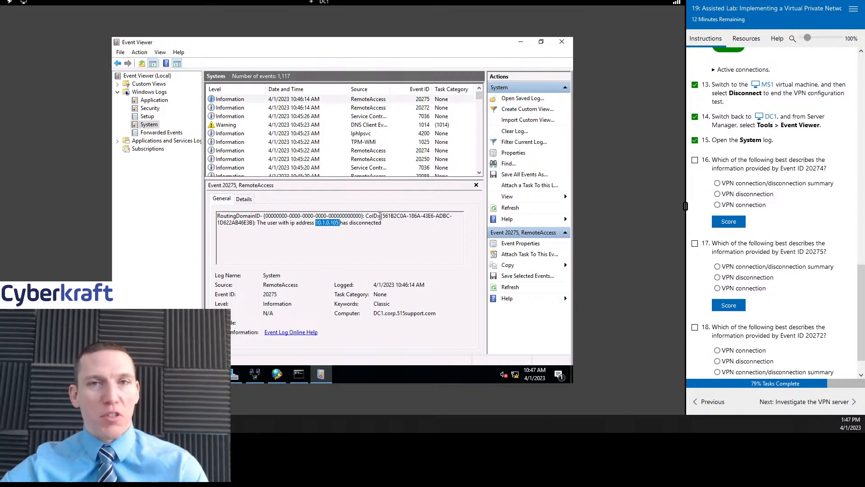
pyautogui.click(321, 108)
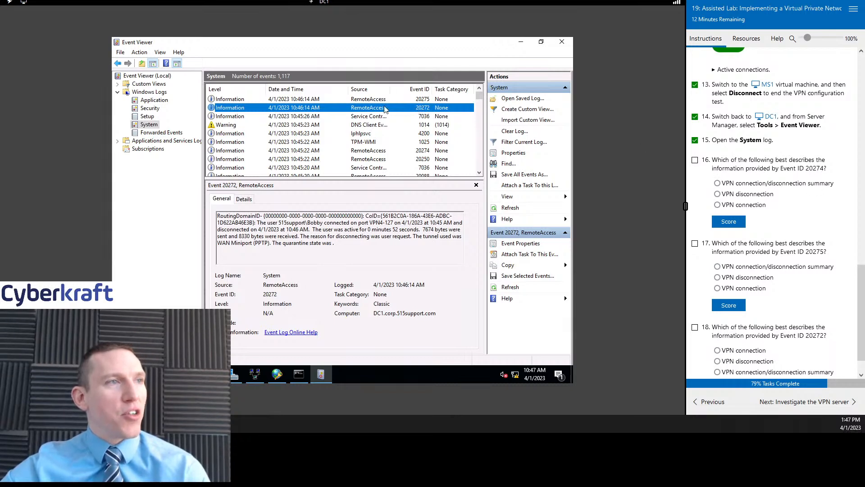
pyautogui.click(401, 150)
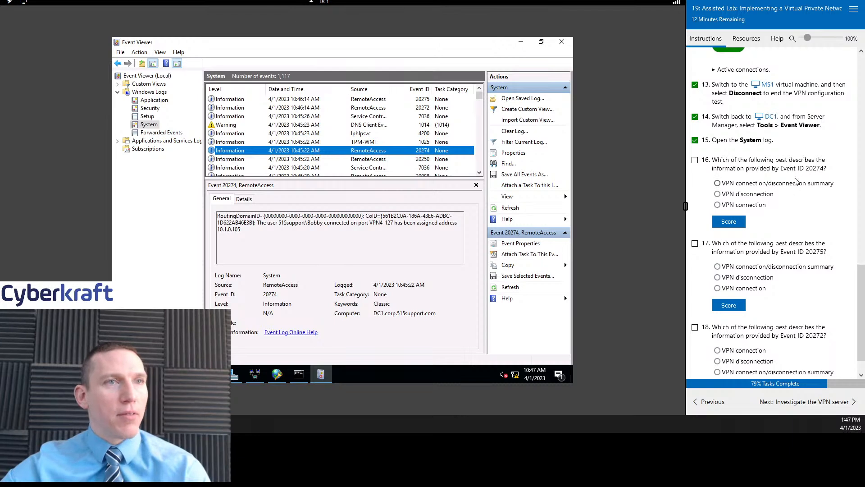
pyautogui.scroll(-1, 797, 182)
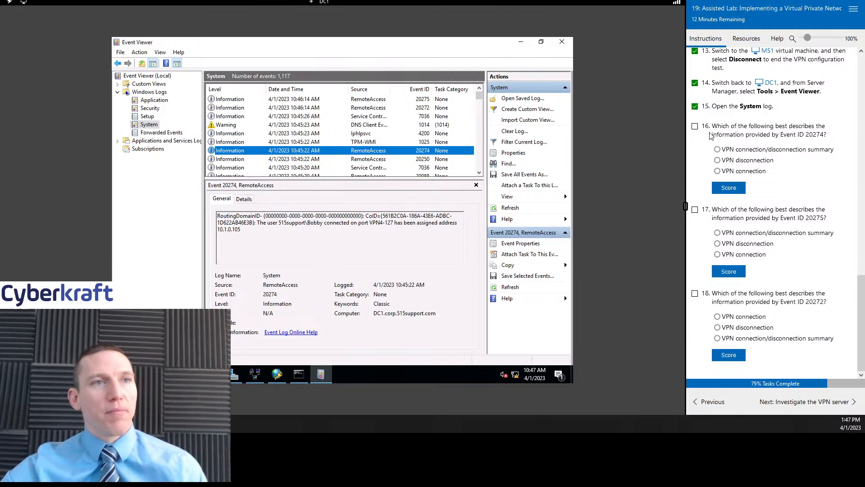
# - Answer question 16 as VPN connection and score it
pyautogui.click(717, 171)
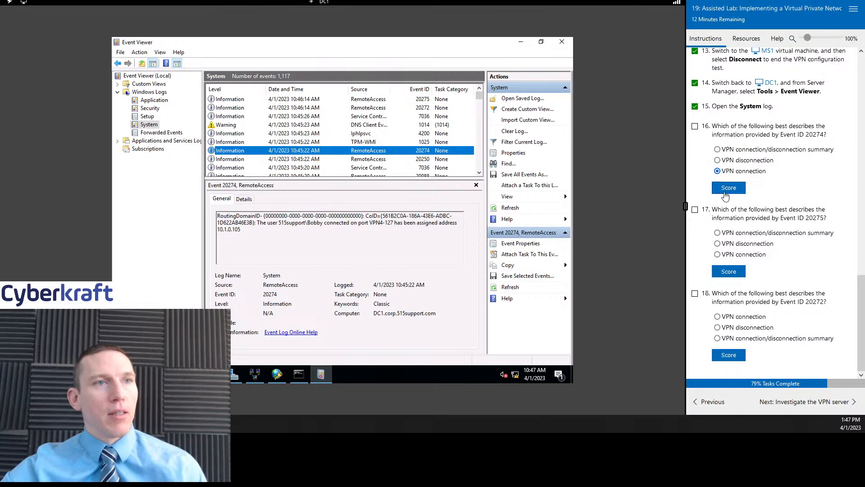
pyautogui.click(728, 189)
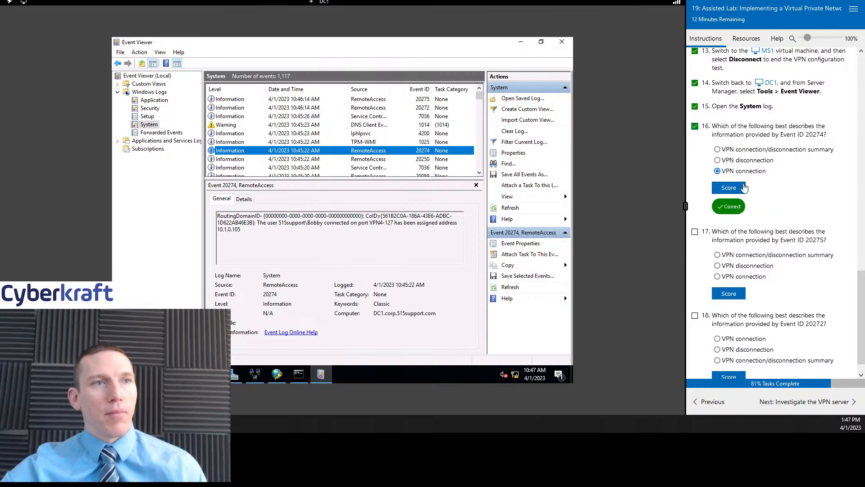
pyautogui.scroll(-1, 784, 209)
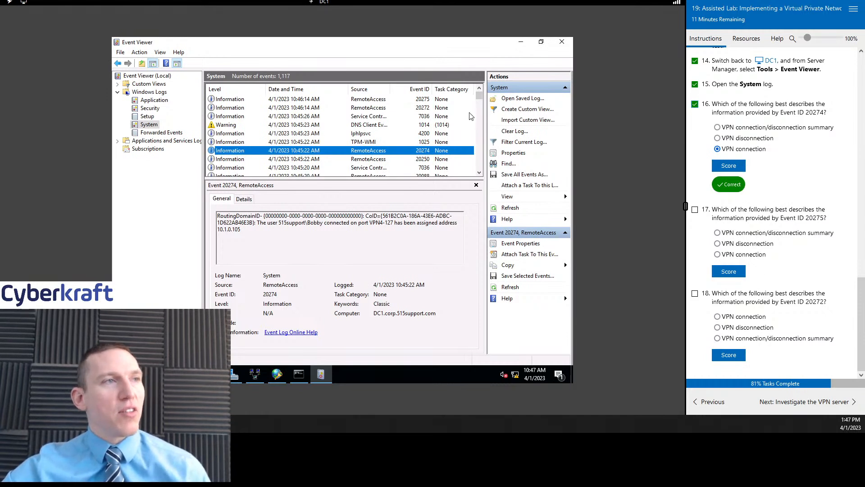
# - Check event 20275, then answer question 17 as VPN disconnection and score it
pyautogui.click(419, 101)
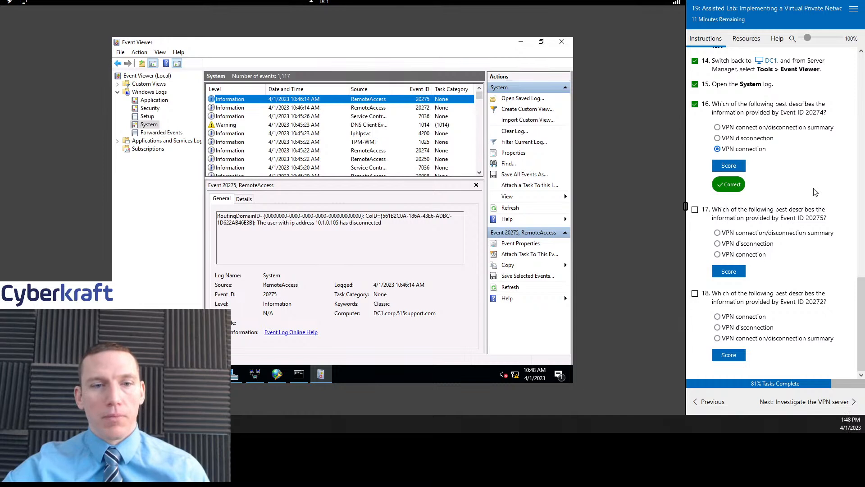
pyautogui.click(717, 242)
pyautogui.click(695, 209)
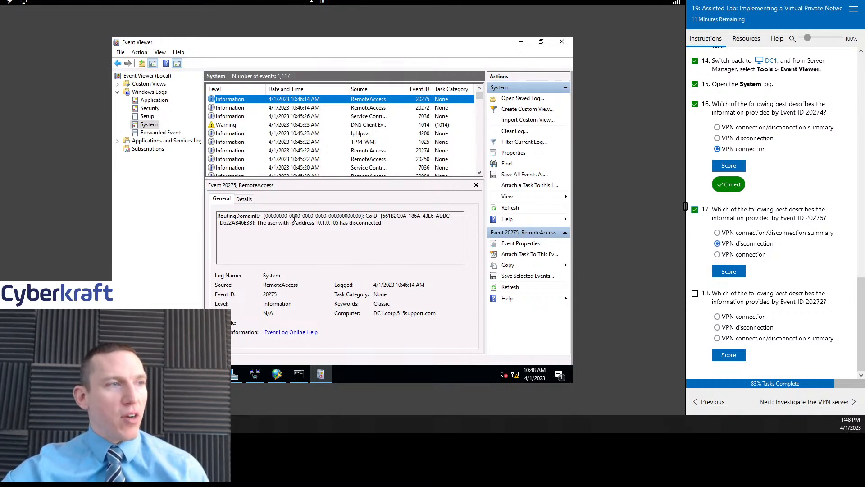
pyautogui.moveTo(278, 222); pyautogui.dragTo(338, 223)
pyautogui.click(335, 224)
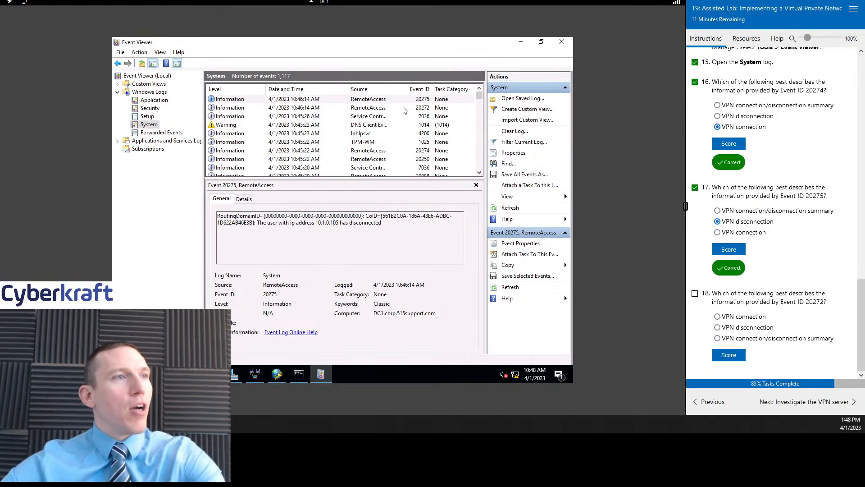
# - Answer question 18 as VPN connection/disconnection summary from event 20272, then recheck events 20274 and 20272
pyautogui.click(378, 108)
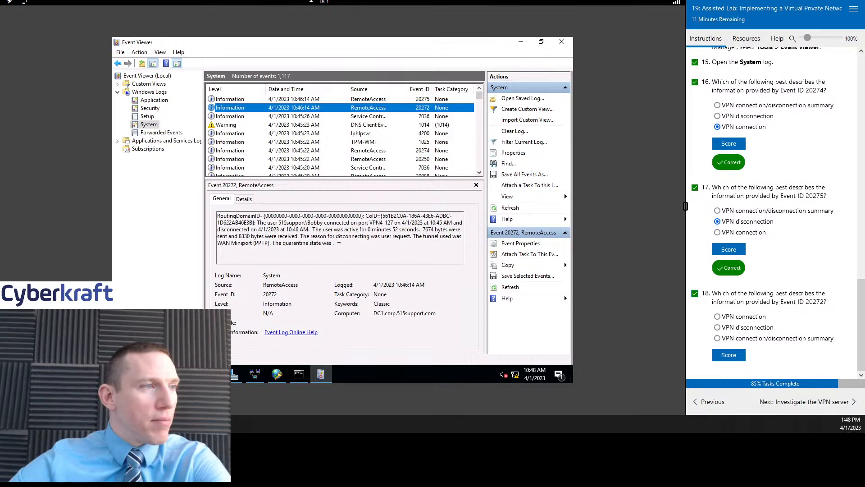
pyautogui.click(739, 339)
pyautogui.click(733, 356)
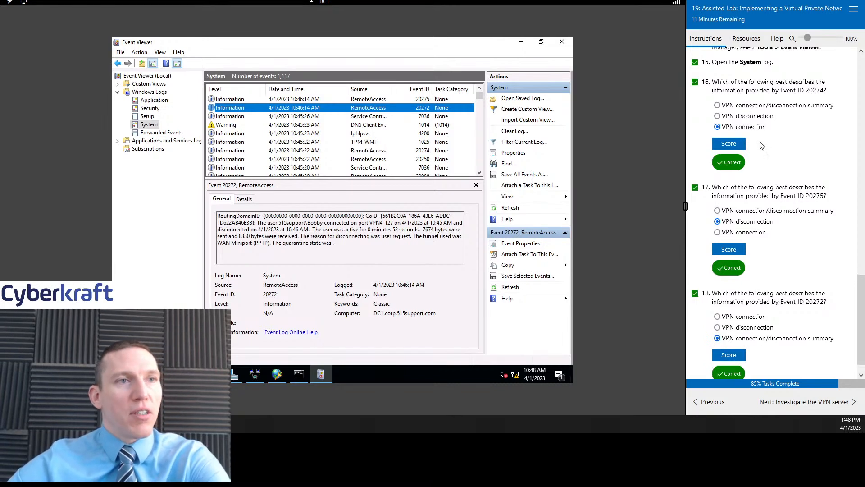
pyautogui.scroll(-1, 764, 232)
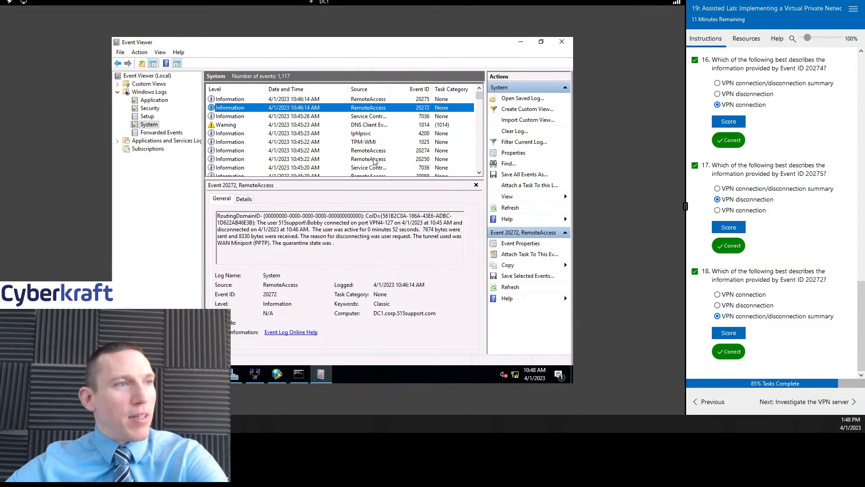
pyautogui.click(372, 153)
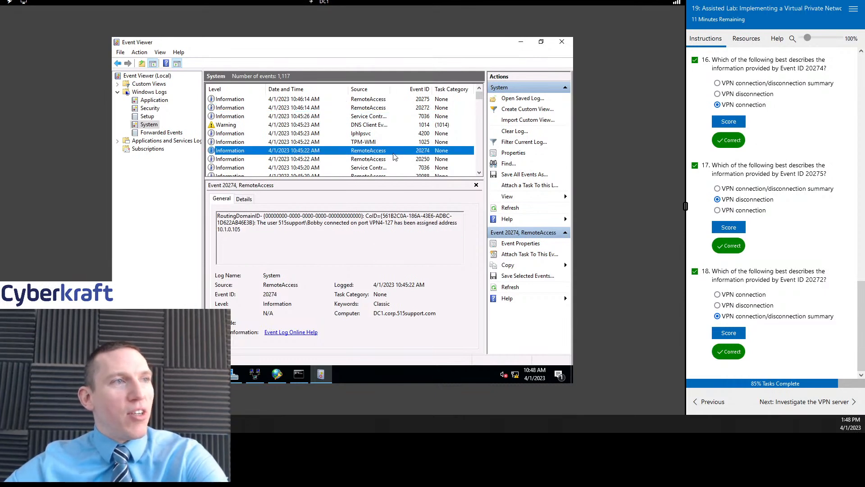
pyautogui.click(385, 109)
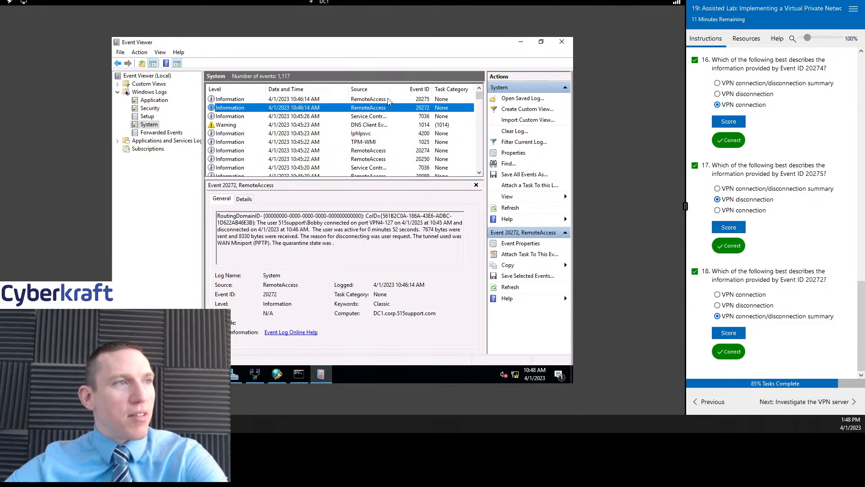
pyautogui.click(387, 99)
pyautogui.click(379, 152)
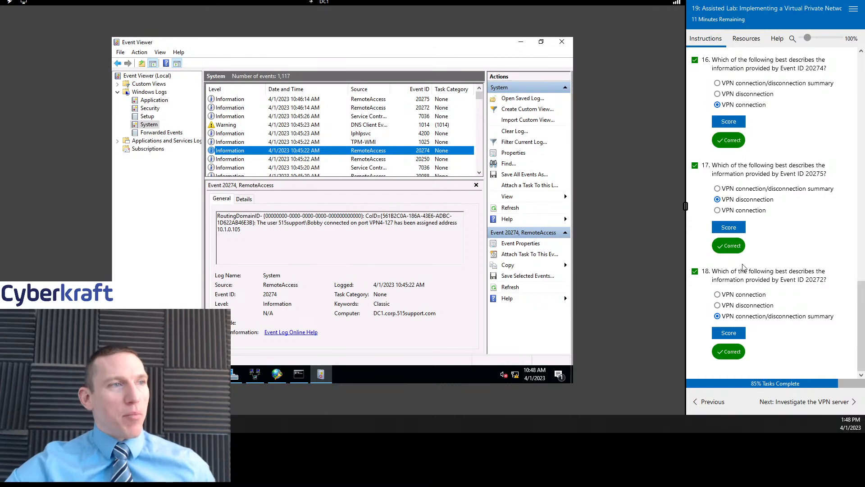
pyautogui.click(369, 108)
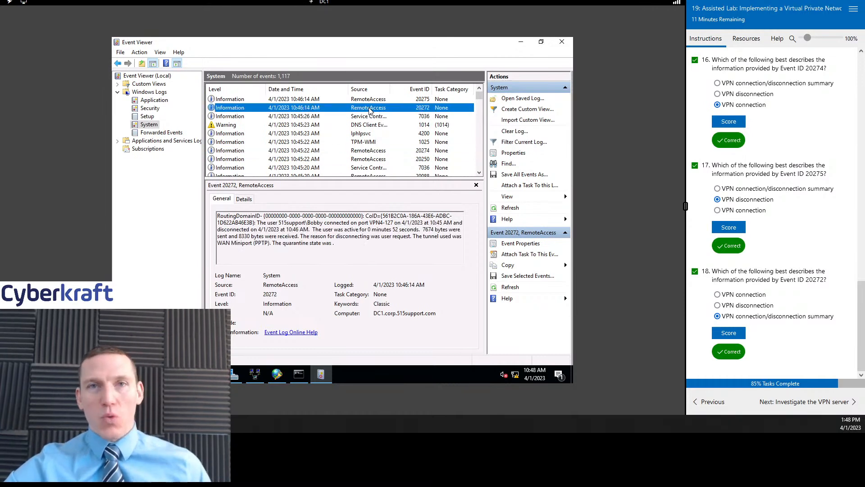
# - Advance to the Investigate the VPN server page, extend the lab 15 minutes, and switch to PT1-Kali
pyautogui.click(792, 405)
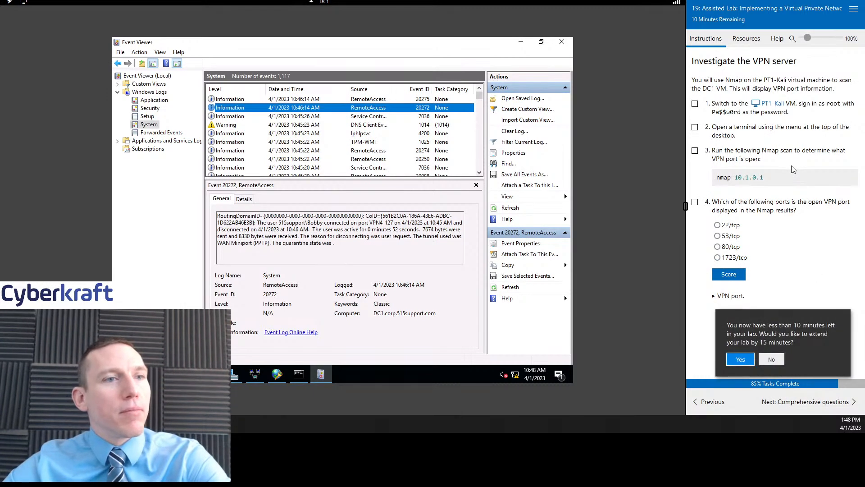
pyautogui.click(741, 359)
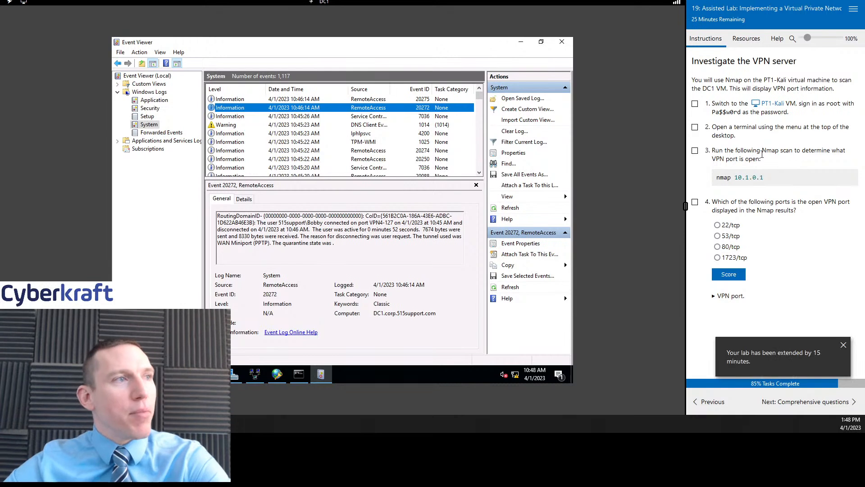
pyautogui.click(773, 104)
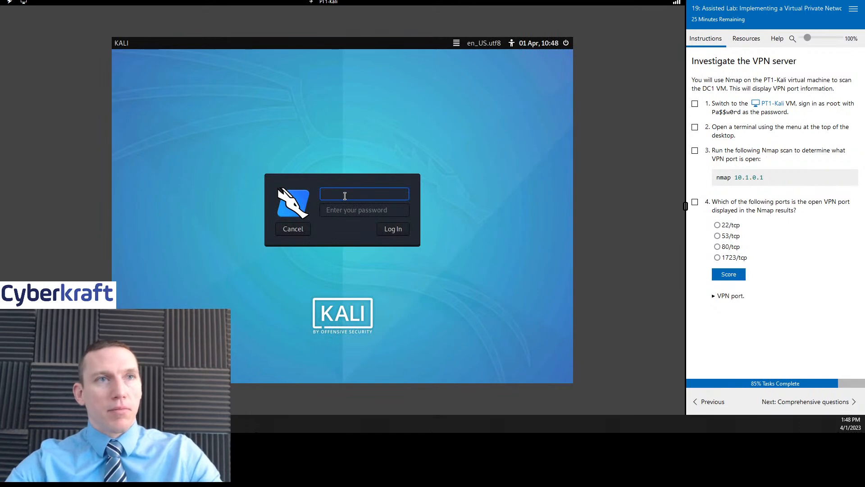
# - Sign in to the Kali desktop with the account password
pyautogui.press('Return')
pyautogui.write('P')
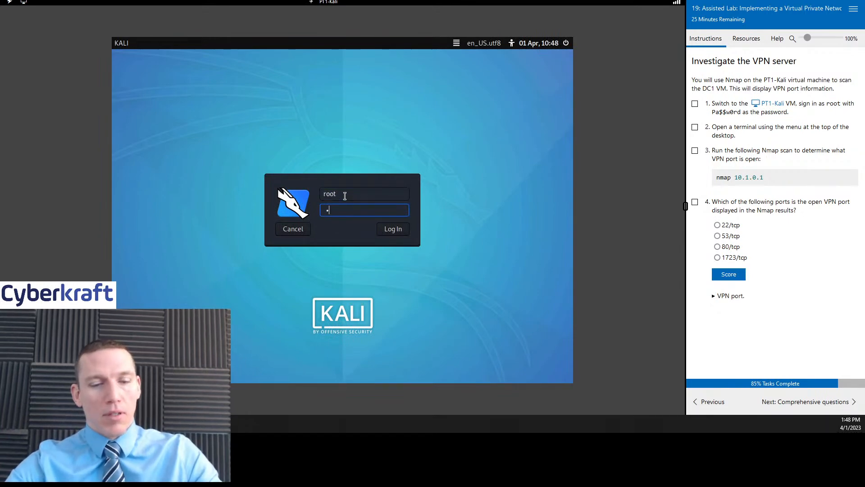
pyautogui.write('a$$w0rd')
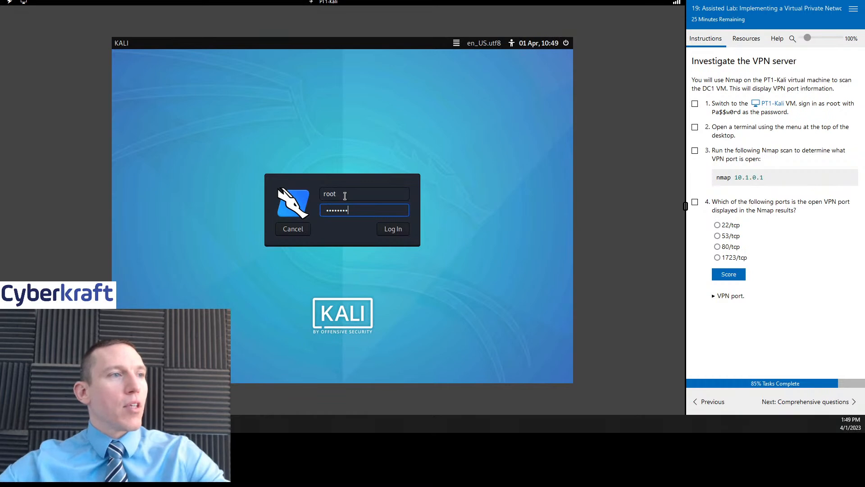
pyautogui.click(377, 229)
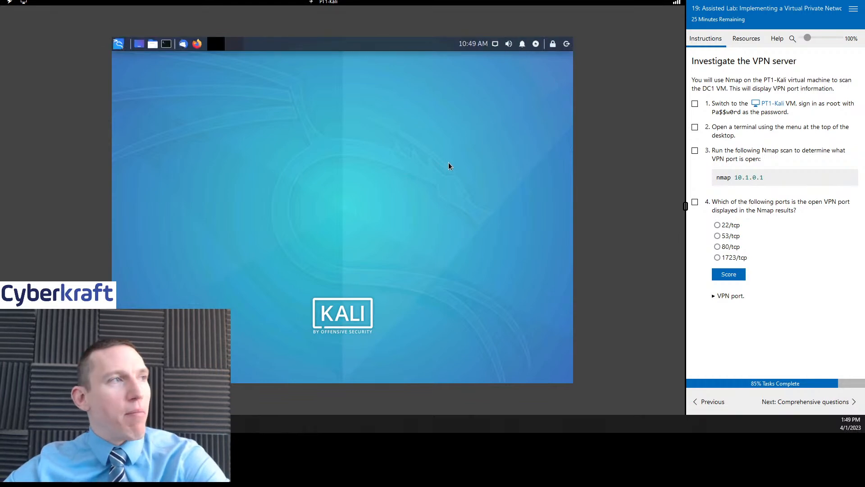
# - Run 'nmap 10.1.0.1' in a terminal and tick lab step 3
pyautogui.click(167, 44)
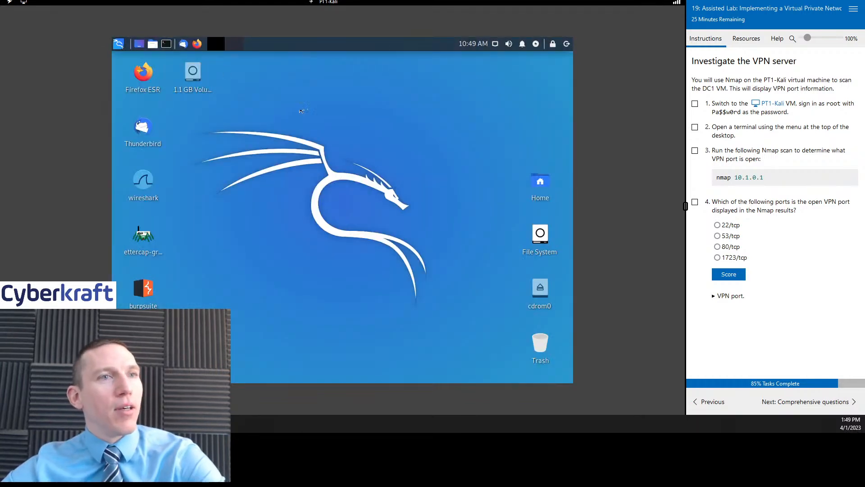
pyautogui.write('nma')
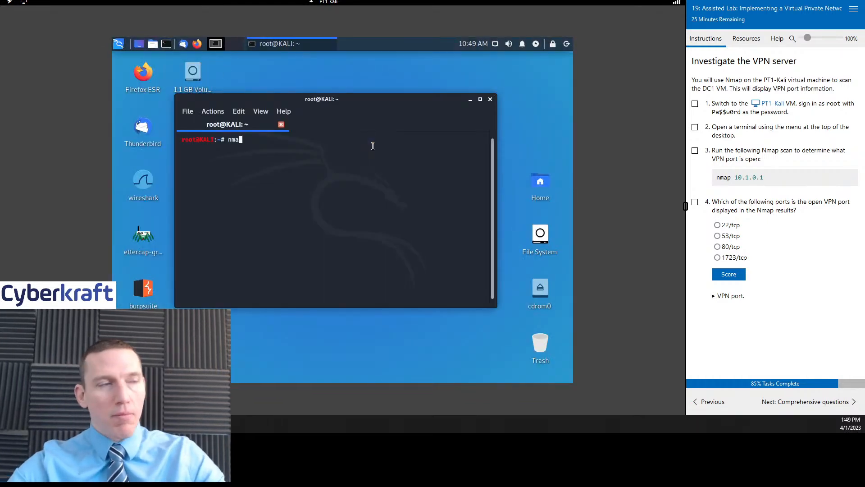
pyautogui.write('p 10.1.')
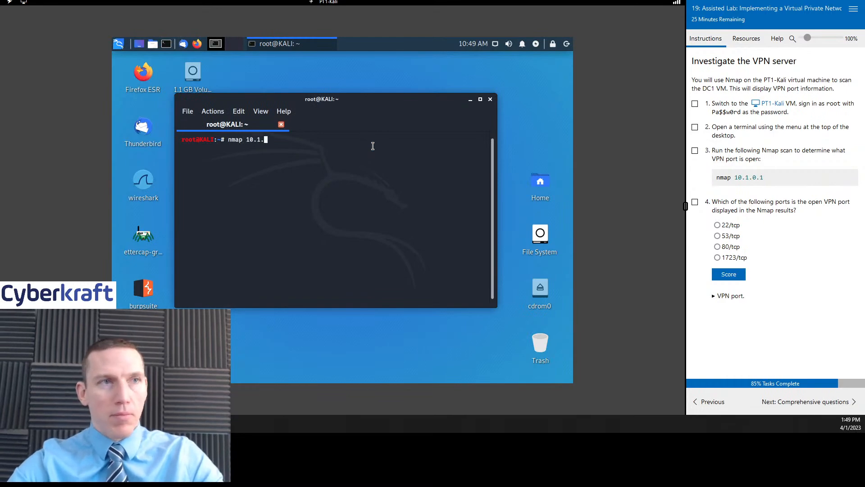
pyautogui.write('0.1')
pyautogui.press('Return')
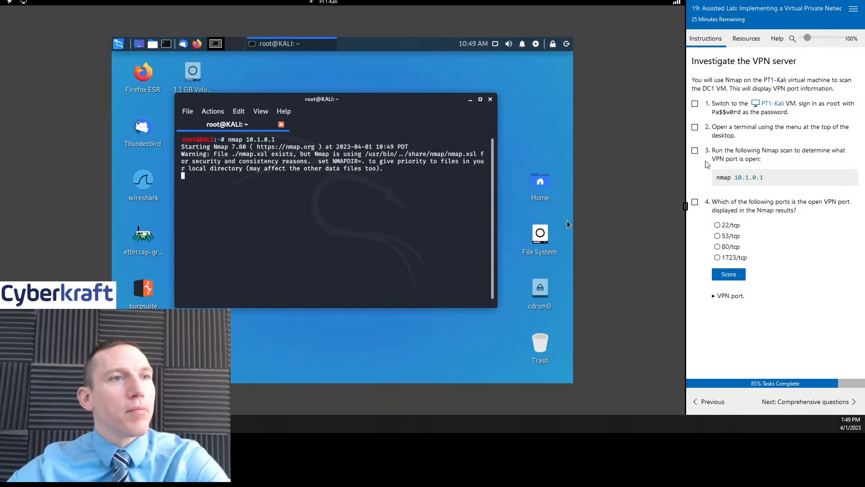
pyautogui.click(695, 151)
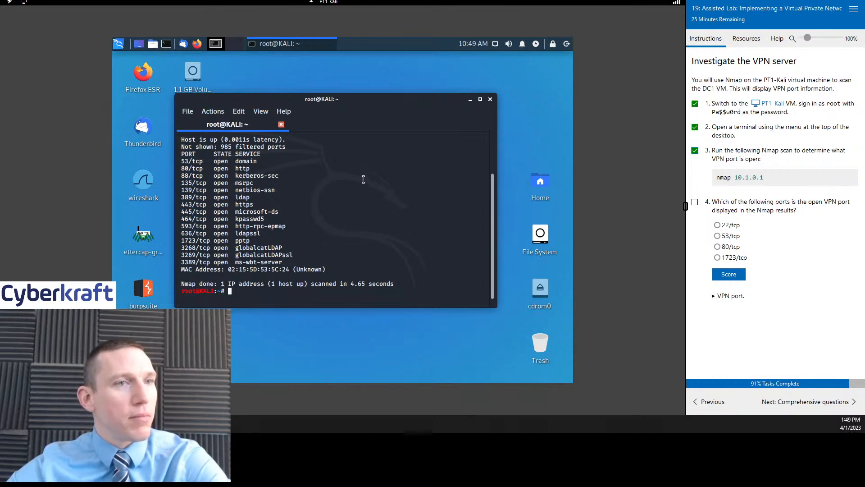
# - Score 1723/tcp as question 4's open VPN port, confirming it in the nmap output and hint
pyautogui.click(717, 257)
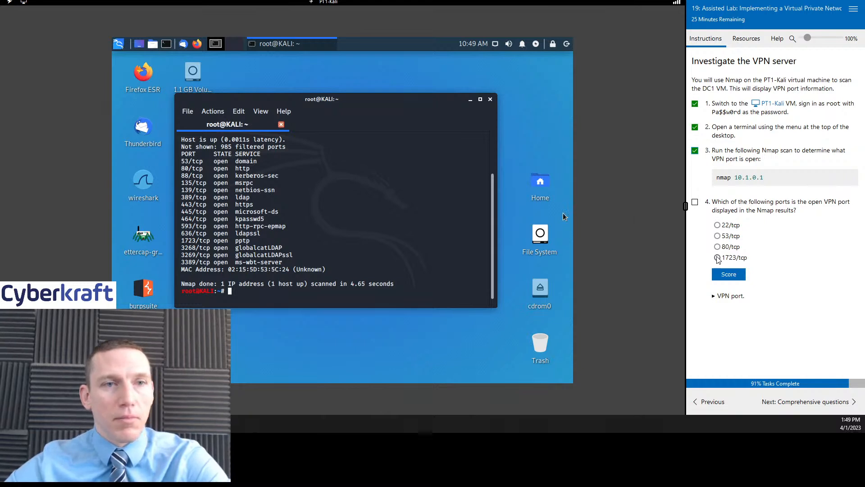
pyautogui.click(721, 274)
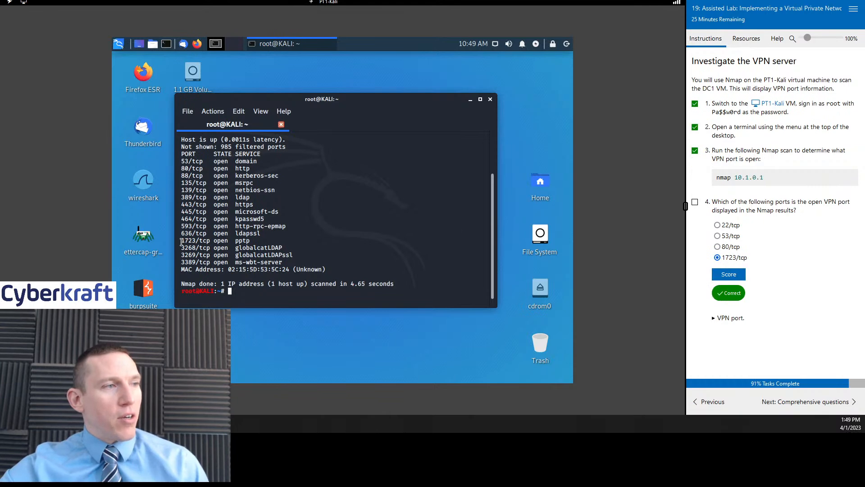
pyautogui.moveTo(181, 243); pyautogui.dragTo(255, 242)
pyautogui.click(276, 242)
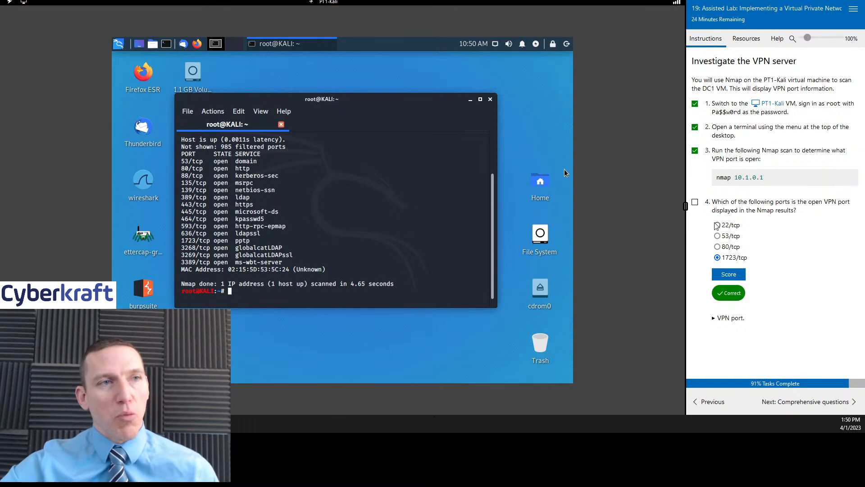
pyautogui.click(696, 203)
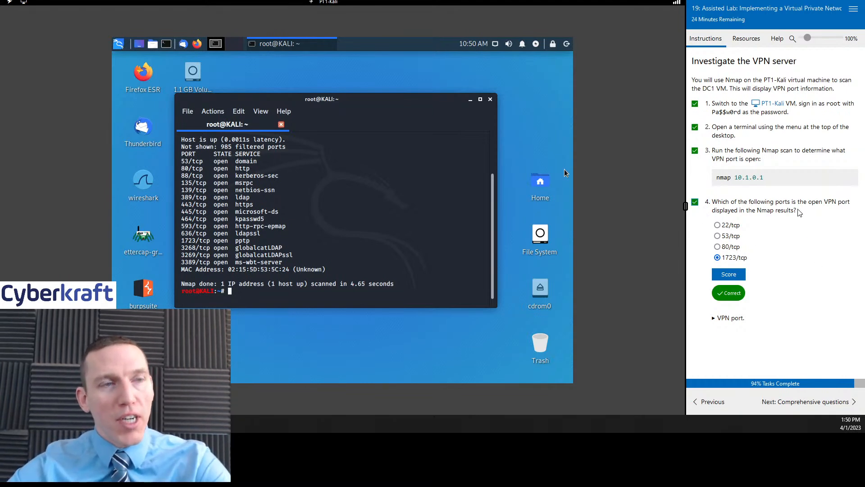
pyautogui.click(715, 318)
pyautogui.scroll(-2, 805, 281)
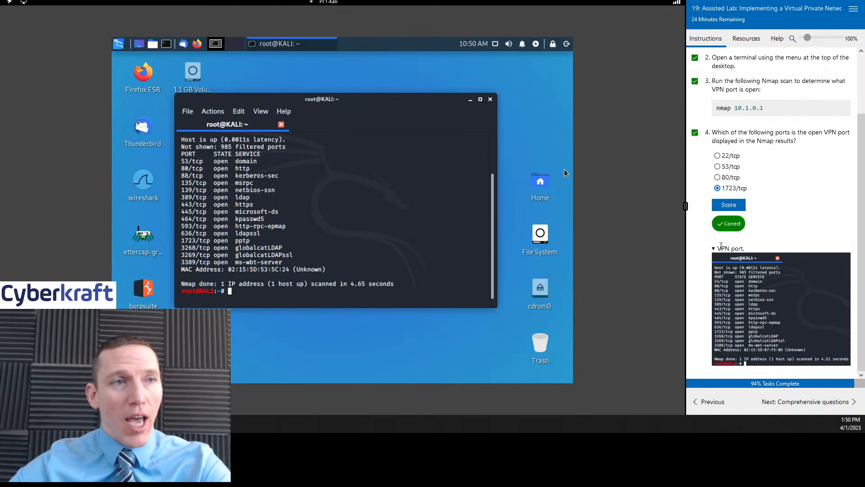
pyautogui.click(721, 247)
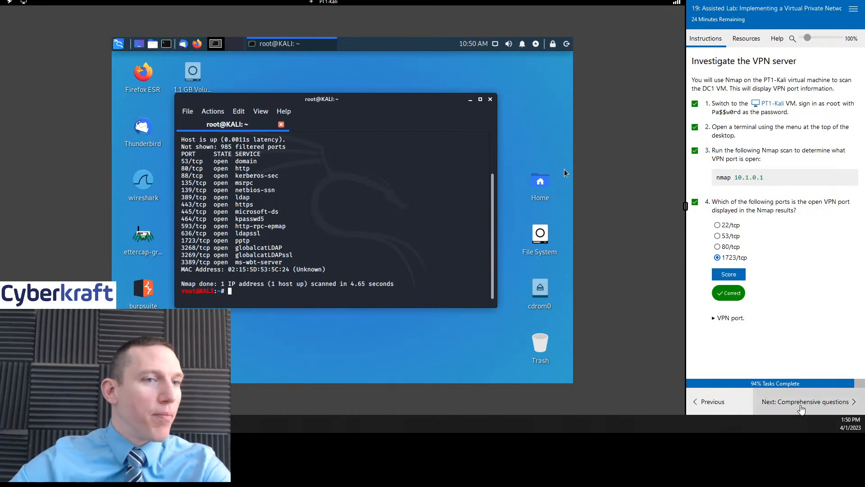
# - Advance to the comprehensive questions and switch the lab view to the DC1 server
pyautogui.click(805, 403)
pyautogui.scroll(-1, 818, 171)
pyautogui.scroll(1, 819, 194)
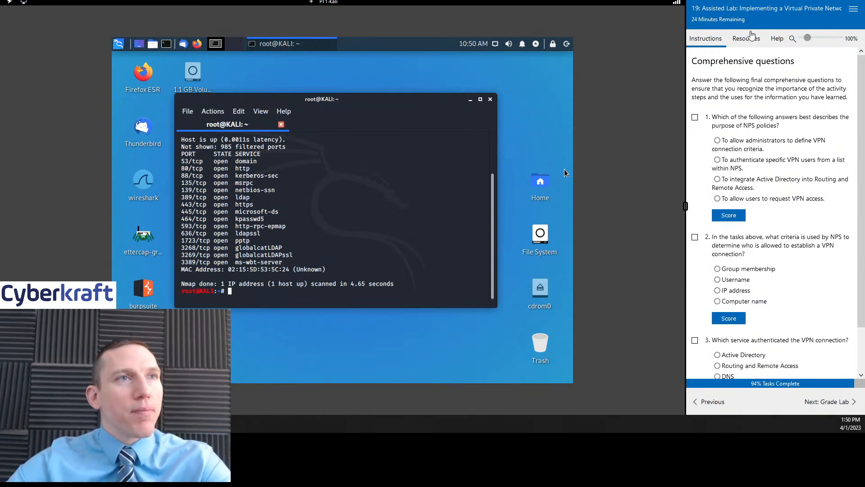
pyautogui.click(746, 39)
pyautogui.click(767, 77)
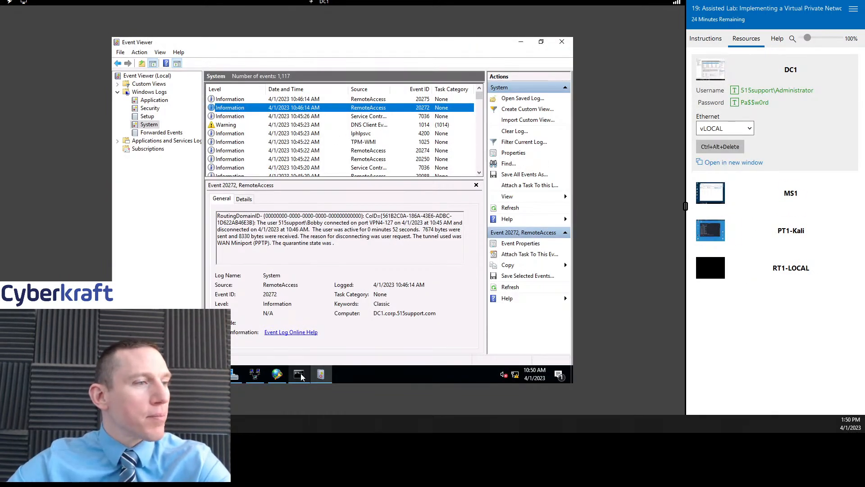
# - Bring Network Policy Server forward and view its Network Policies, including Sales VPN access
pyautogui.click(299, 374)
pyautogui.click(277, 374)
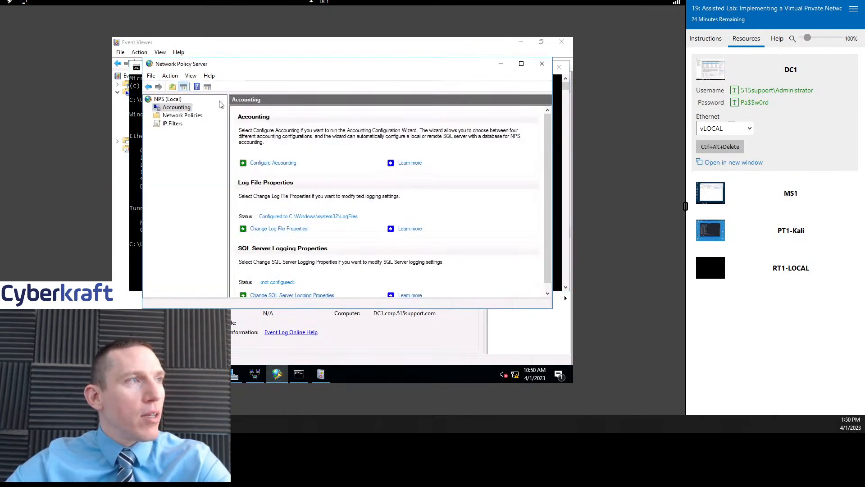
pyautogui.click(178, 118)
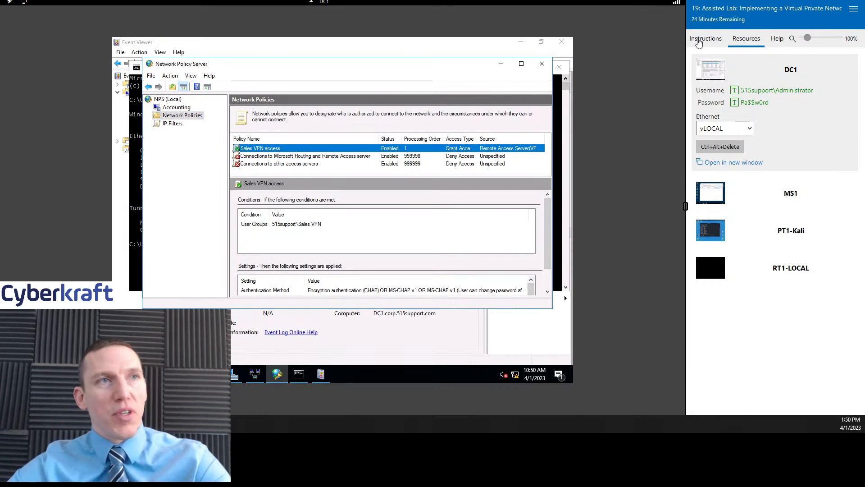
pyautogui.click(703, 40)
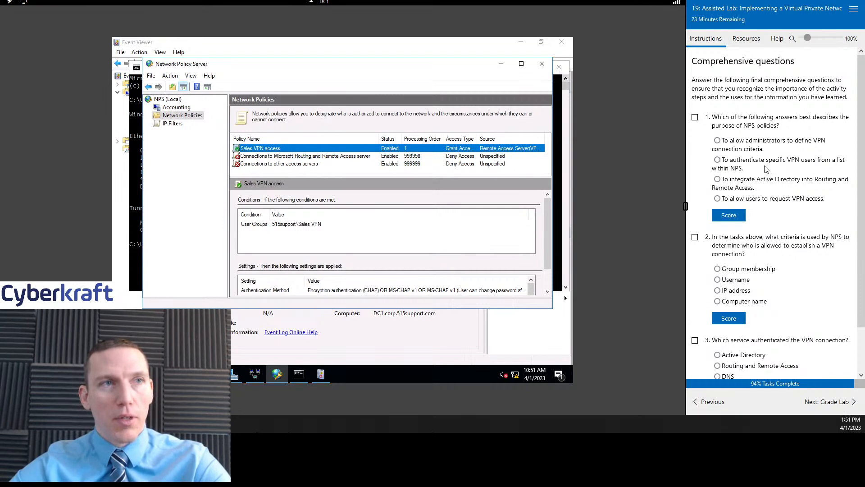
# - Answer question 1 with 'To allow administrators to define VPN connection criteria' and score it
pyautogui.click(761, 143)
pyautogui.click(694, 117)
pyautogui.click(735, 215)
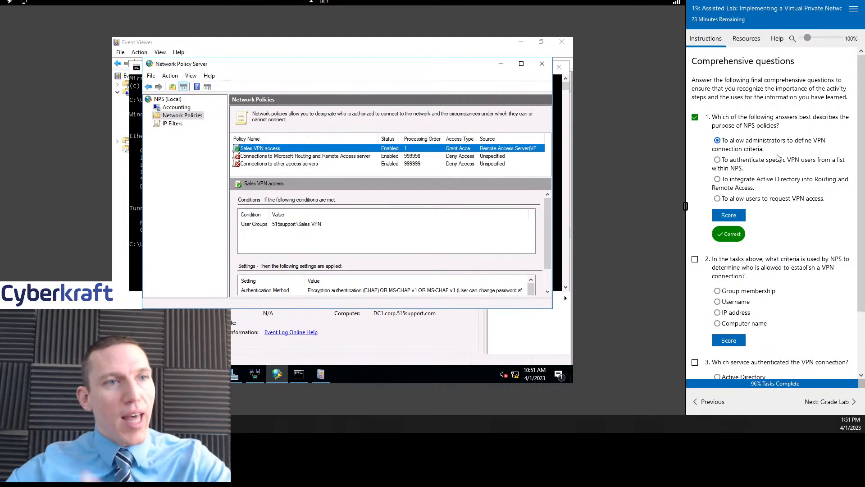
pyautogui.scroll(-2, 784, 214)
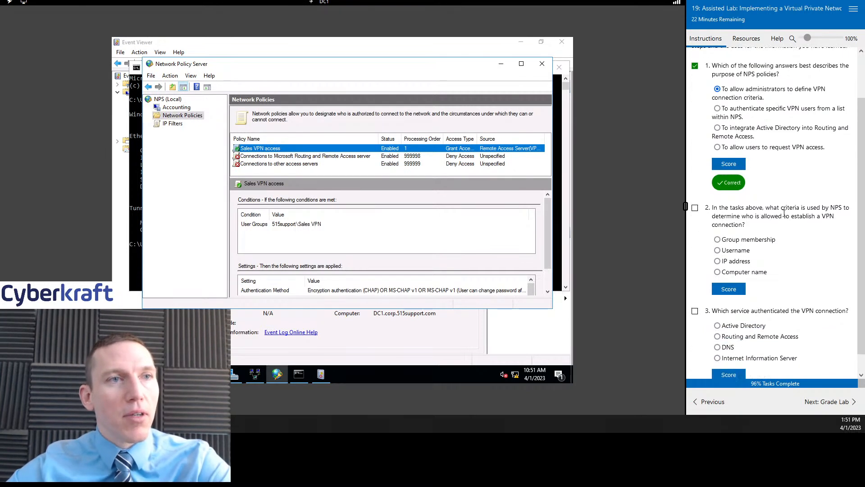
pyautogui.scroll(-1, 784, 214)
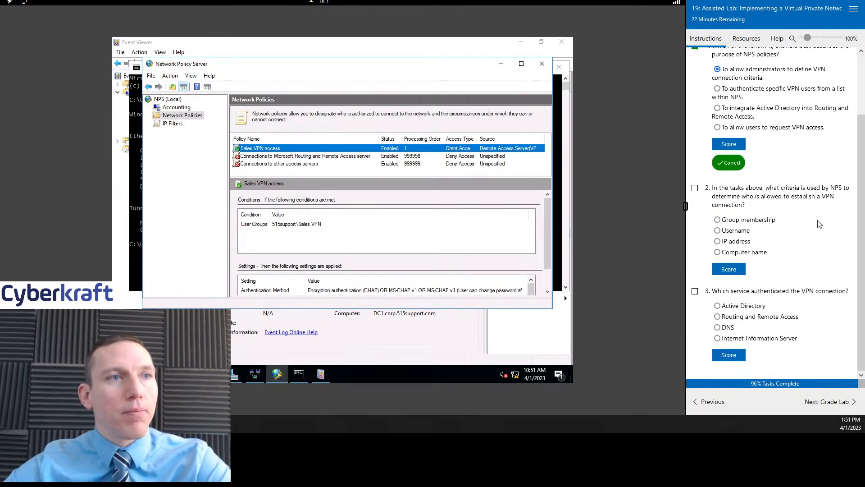
# - Answer question 2 with Group membership and score it
pyautogui.click(695, 188)
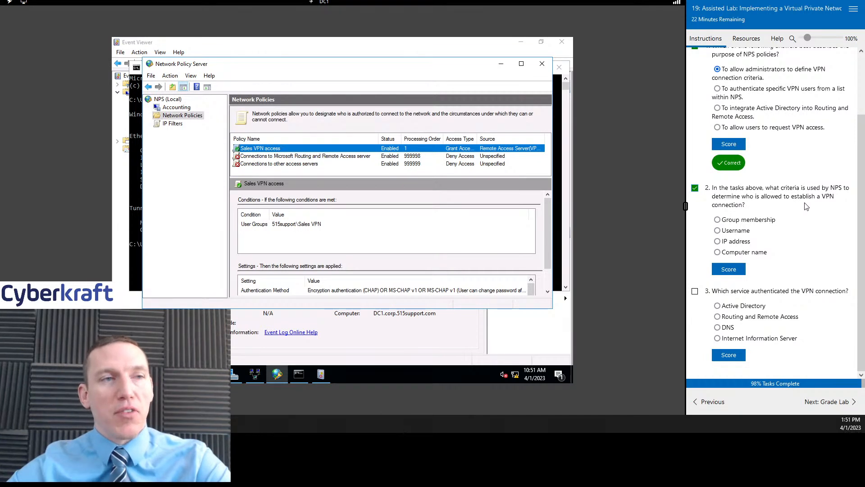
pyautogui.click(761, 220)
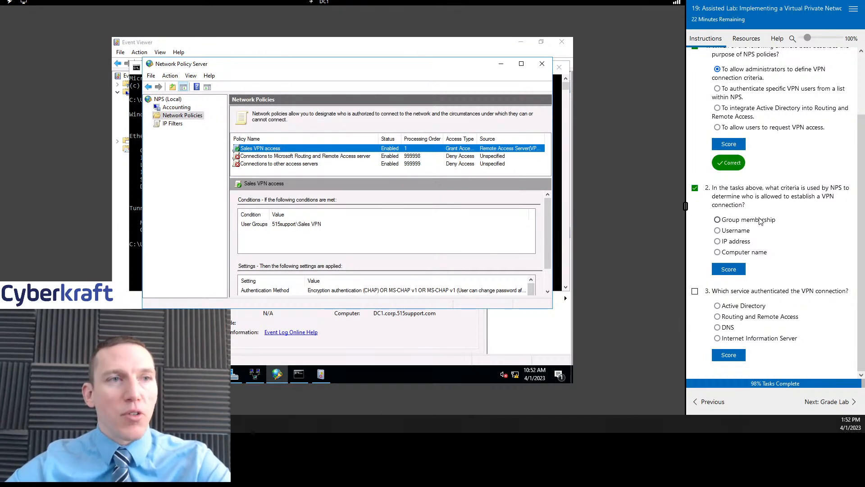
pyautogui.click(732, 271)
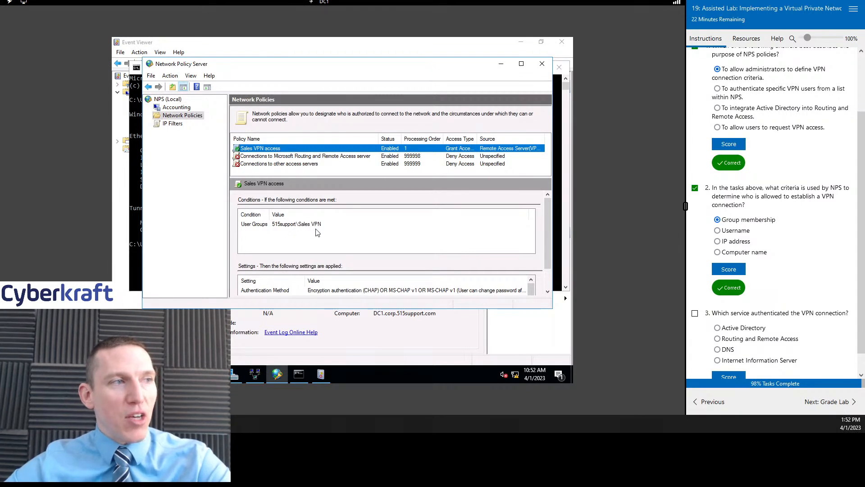
pyautogui.scroll(-1, 805, 234)
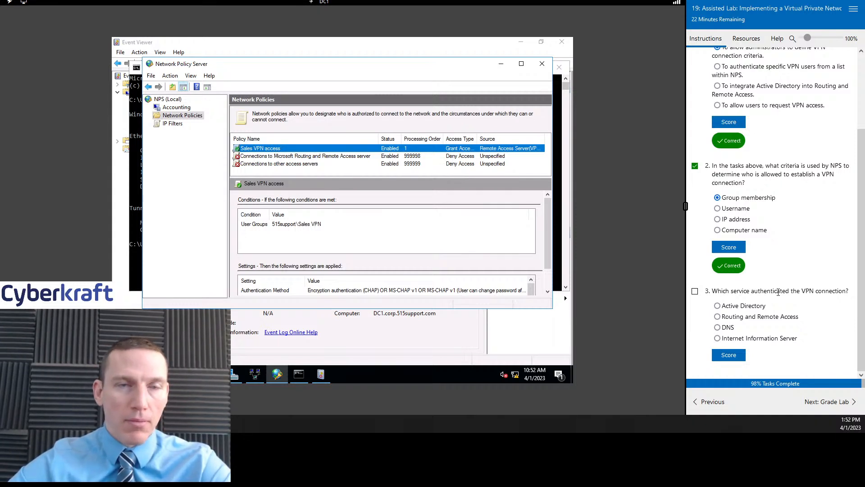
# - Answer question 3 with Active Directory and score it
pyautogui.click(695, 291)
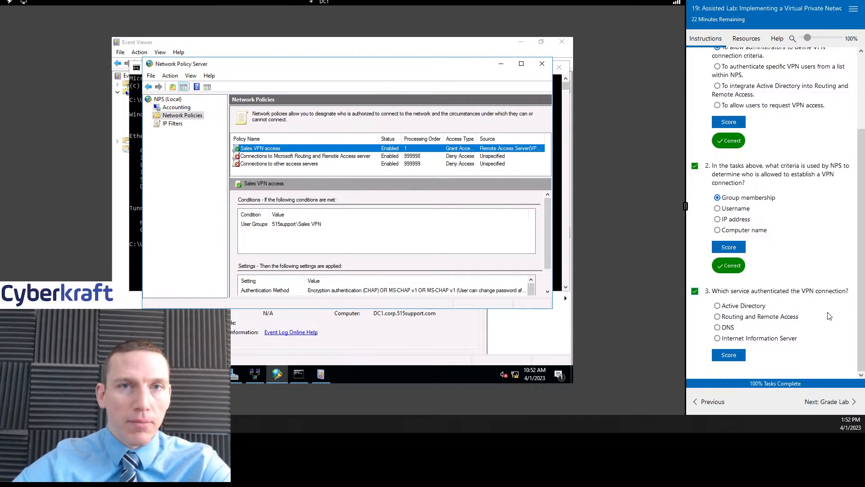
pyautogui.click(750, 306)
pyautogui.click(732, 358)
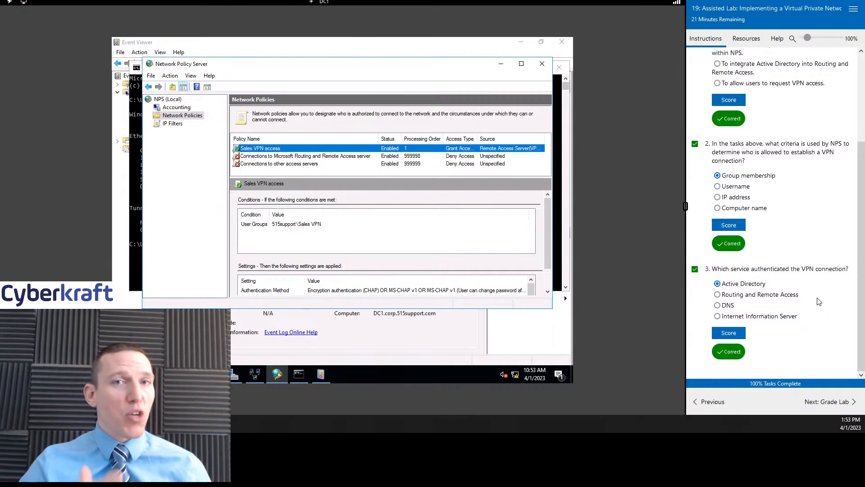
pyautogui.click(233, 377)
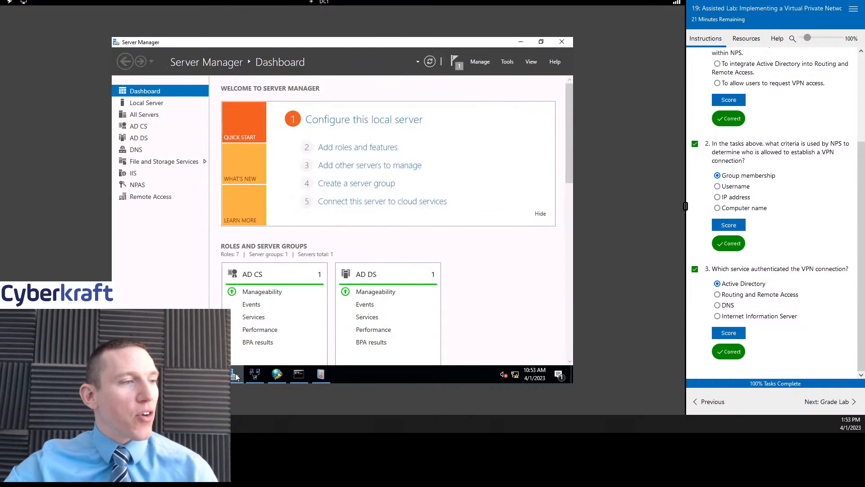
pyautogui.click(507, 61)
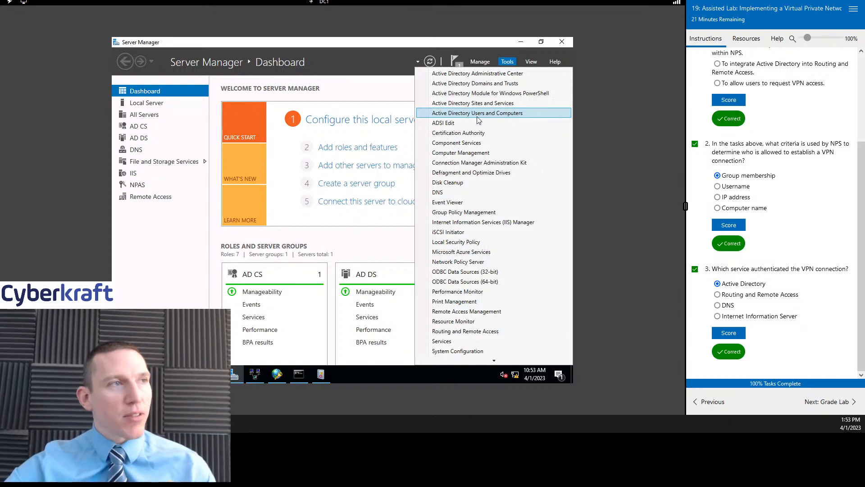
pyautogui.click(373, 84)
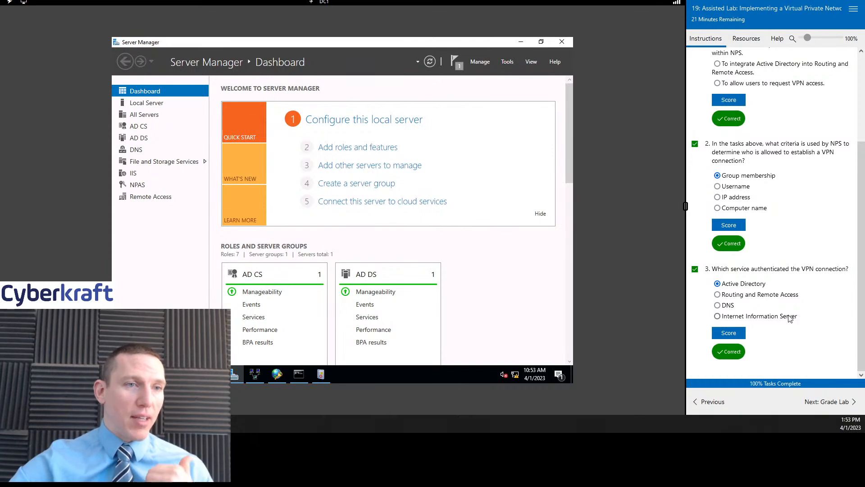
pyautogui.scroll(3, 808, 331)
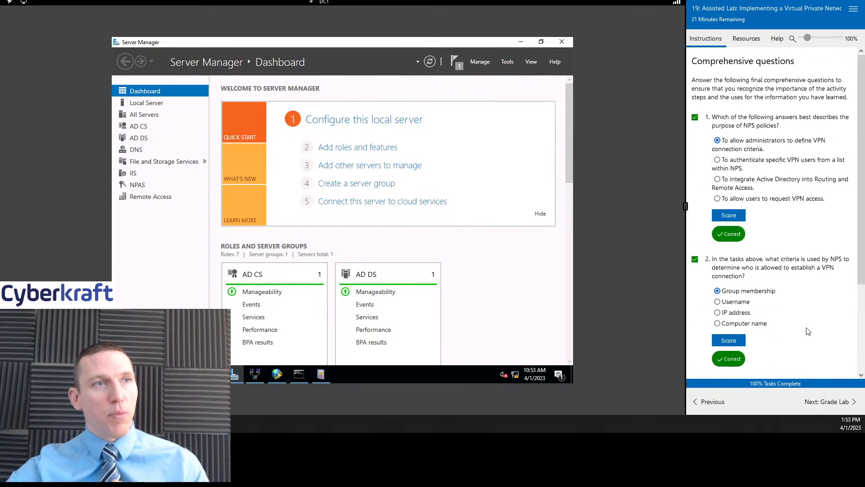
pyautogui.scroll(-3, 808, 332)
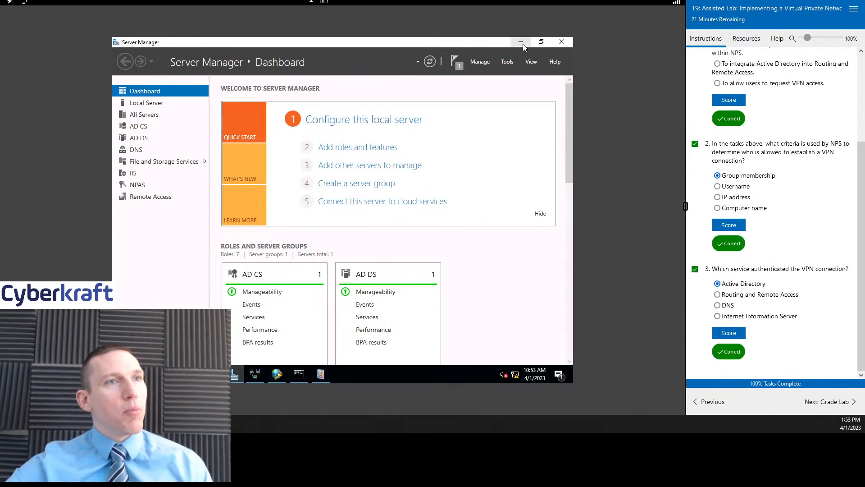
pyautogui.click(522, 43)
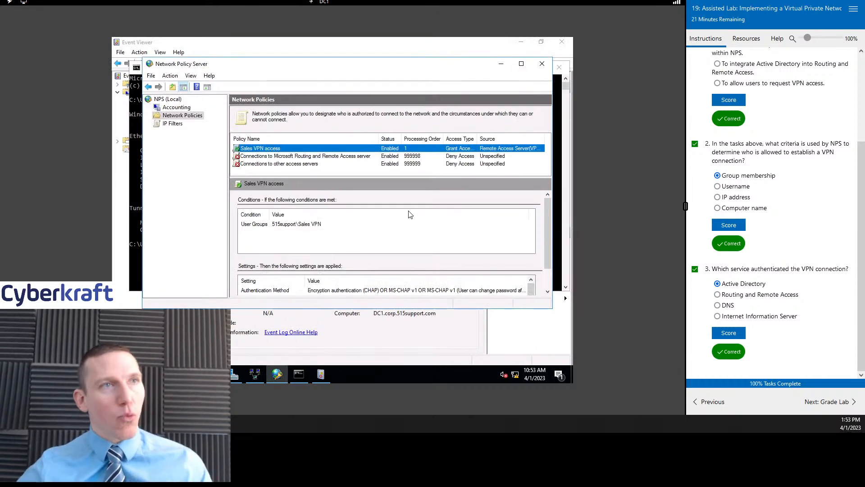
pyautogui.click(746, 39)
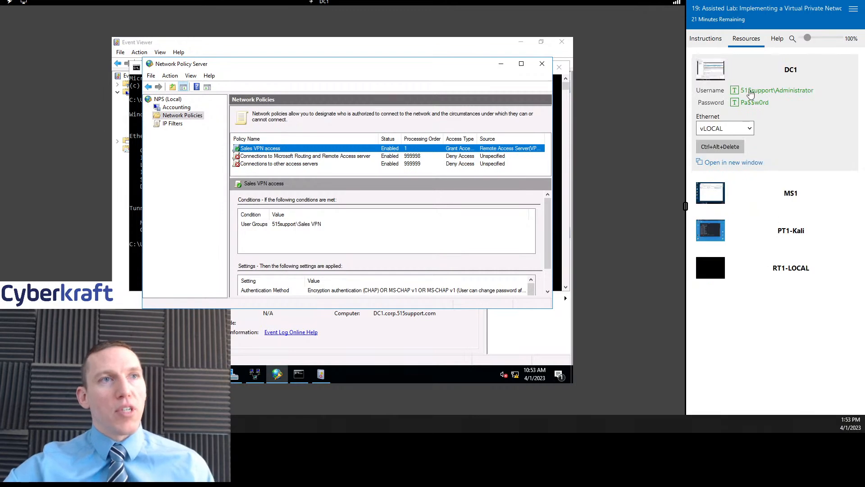
pyautogui.click(705, 41)
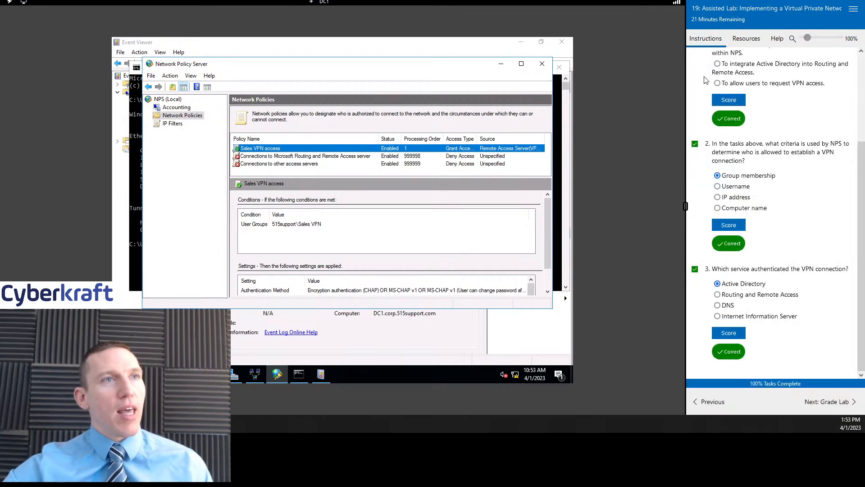
pyautogui.click(744, 40)
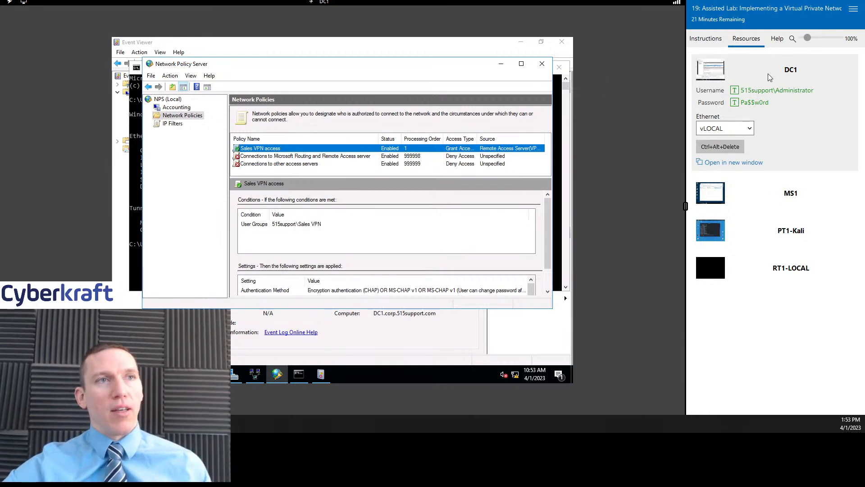
pyautogui.click(705, 39)
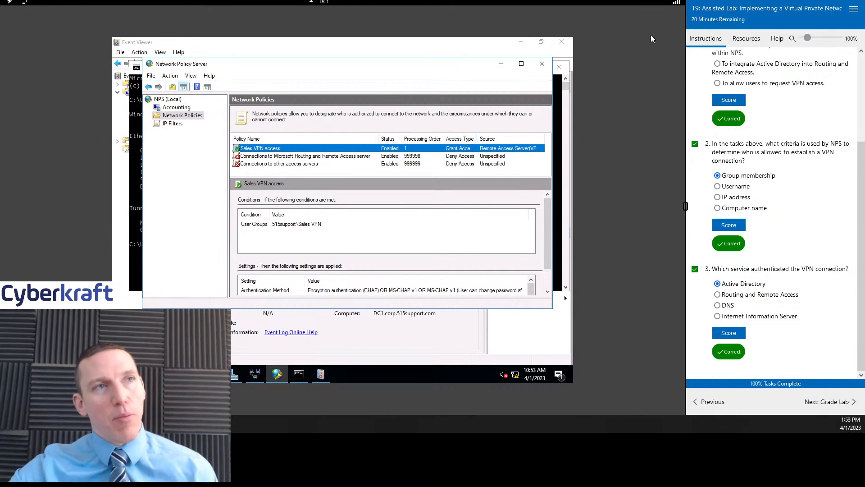
pyautogui.click(745, 39)
pyautogui.click(696, 36)
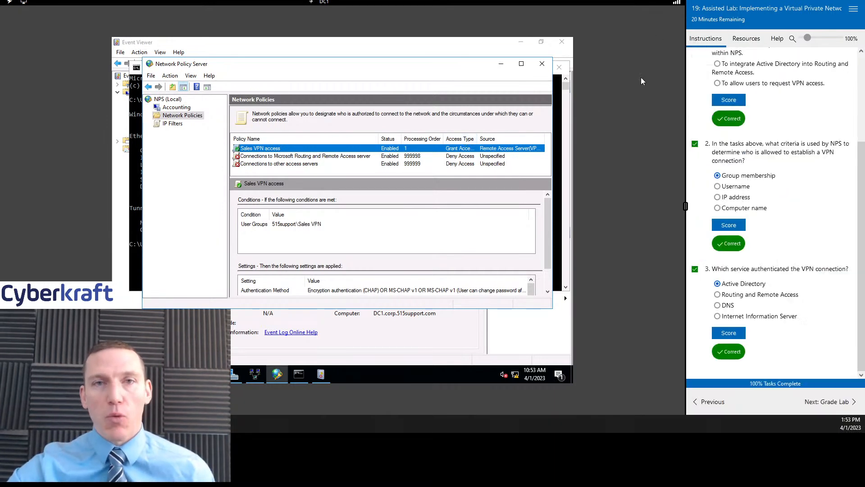